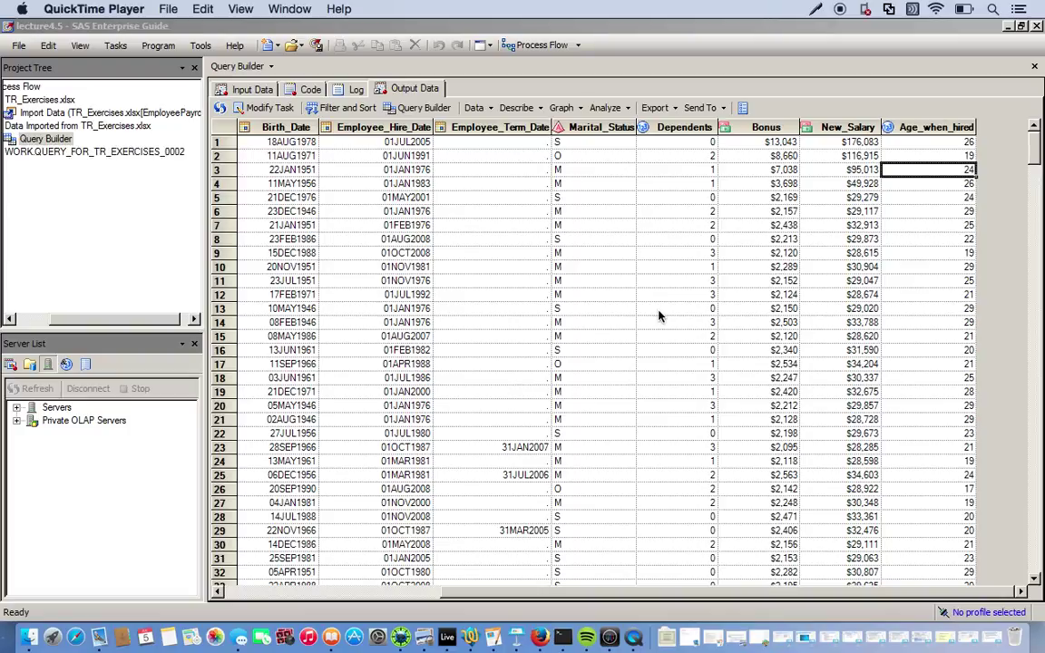
Inspect the Salary, Bonus and New_Salary columns in the data grid
click(757, 127)
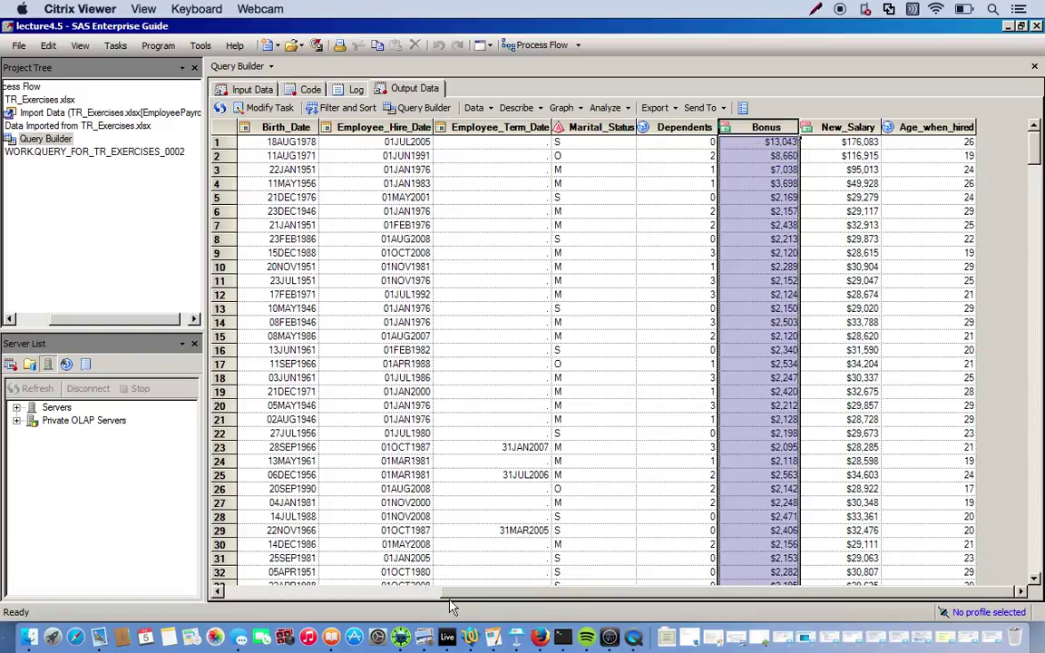
click(412, 581)
drag(412, 580, 390, 555)
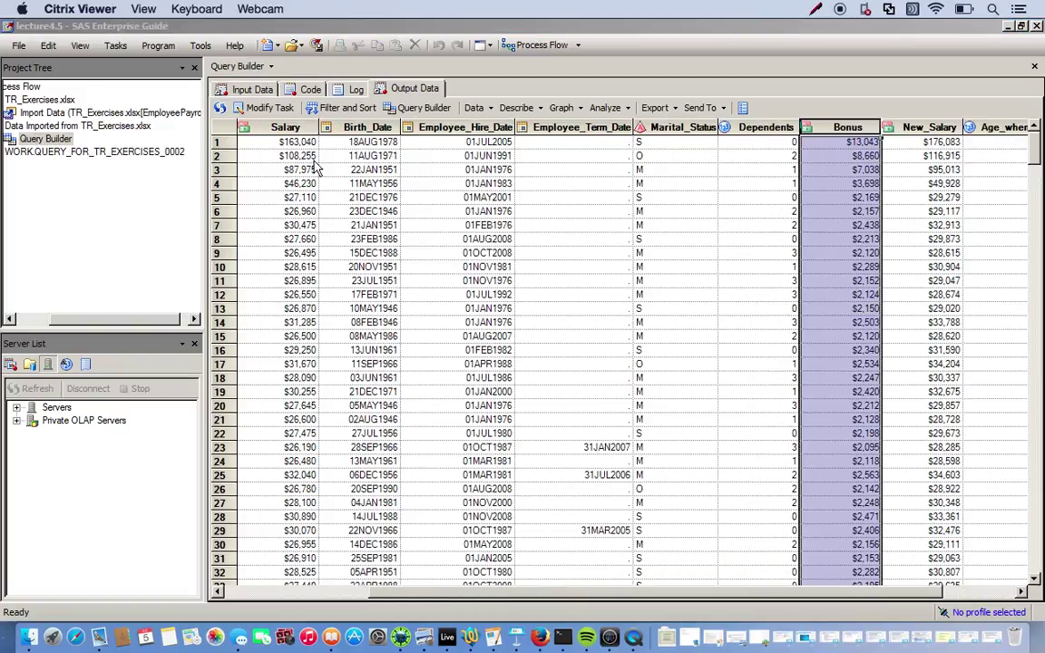
click(281, 128)
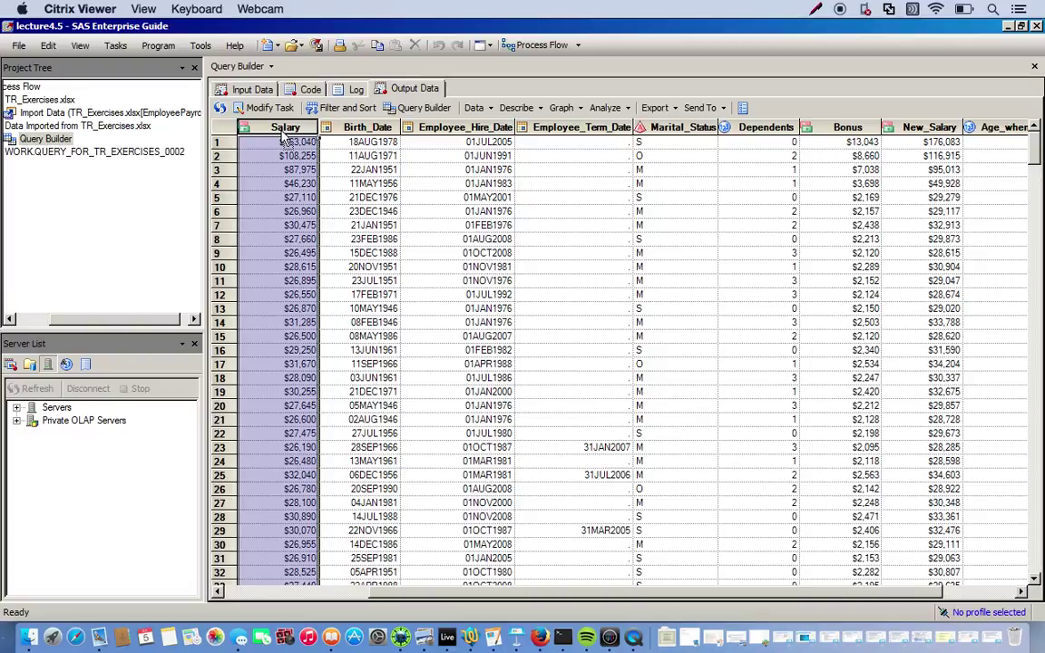
click(975, 591)
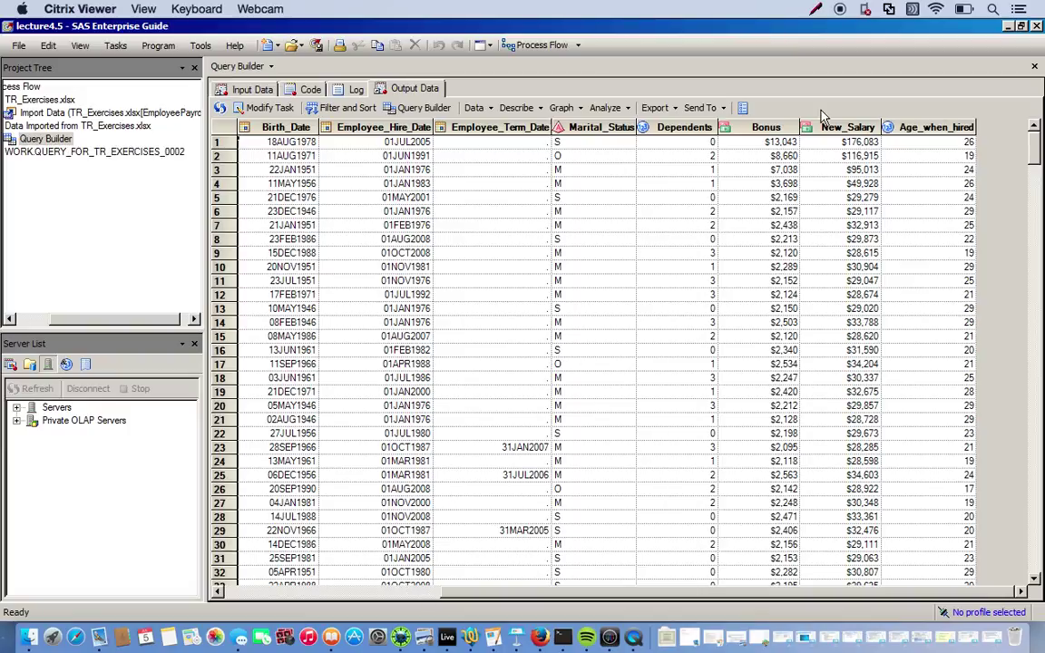
click(758, 129)
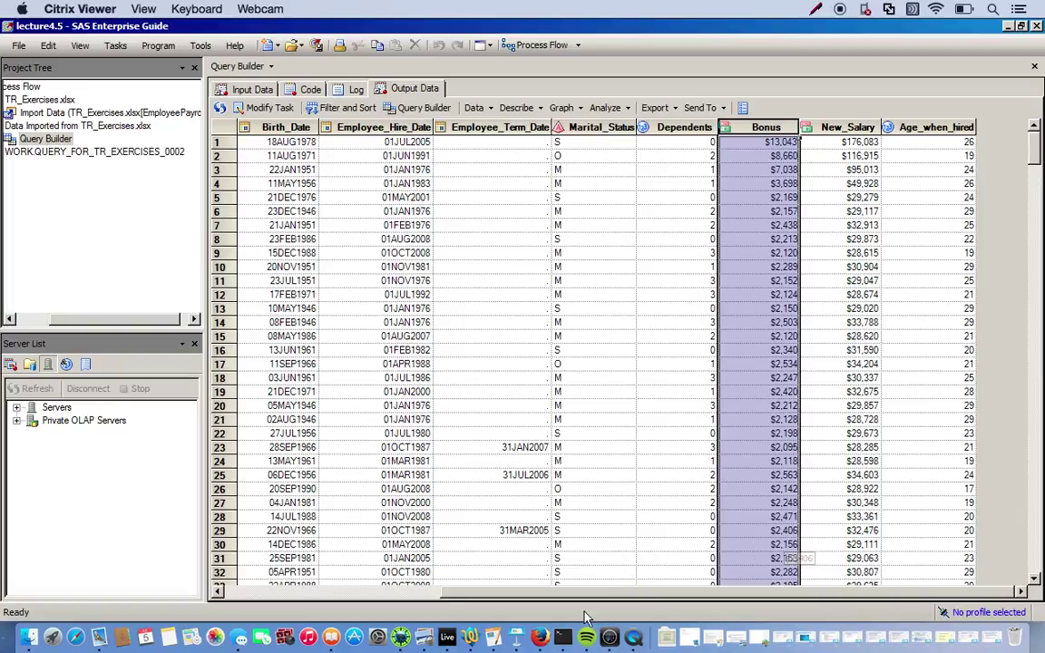
click(839, 127)
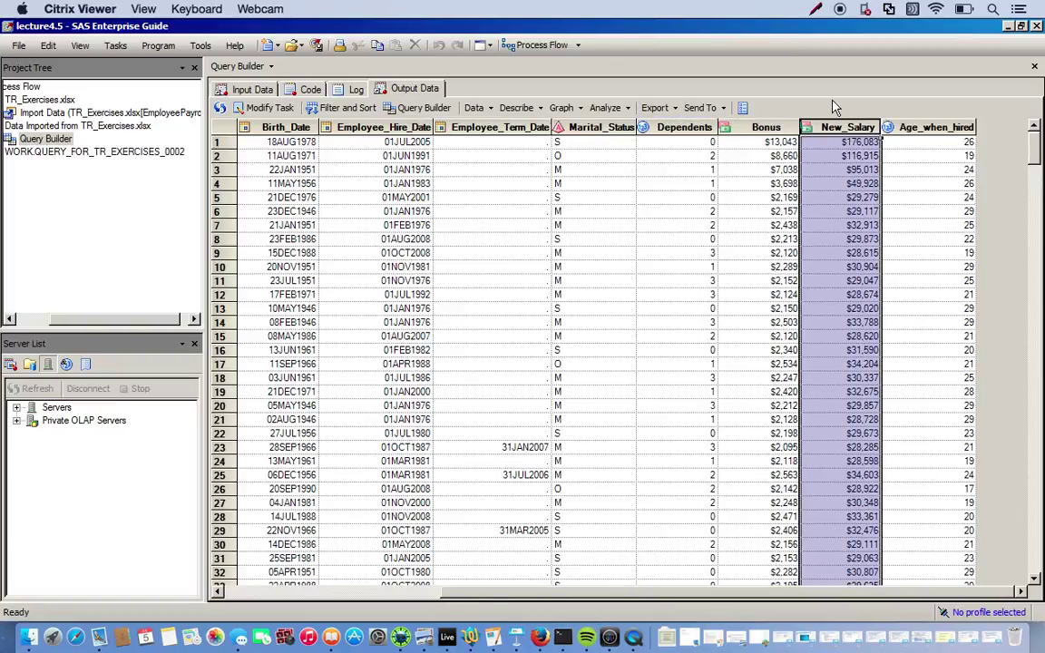
click(761, 198)
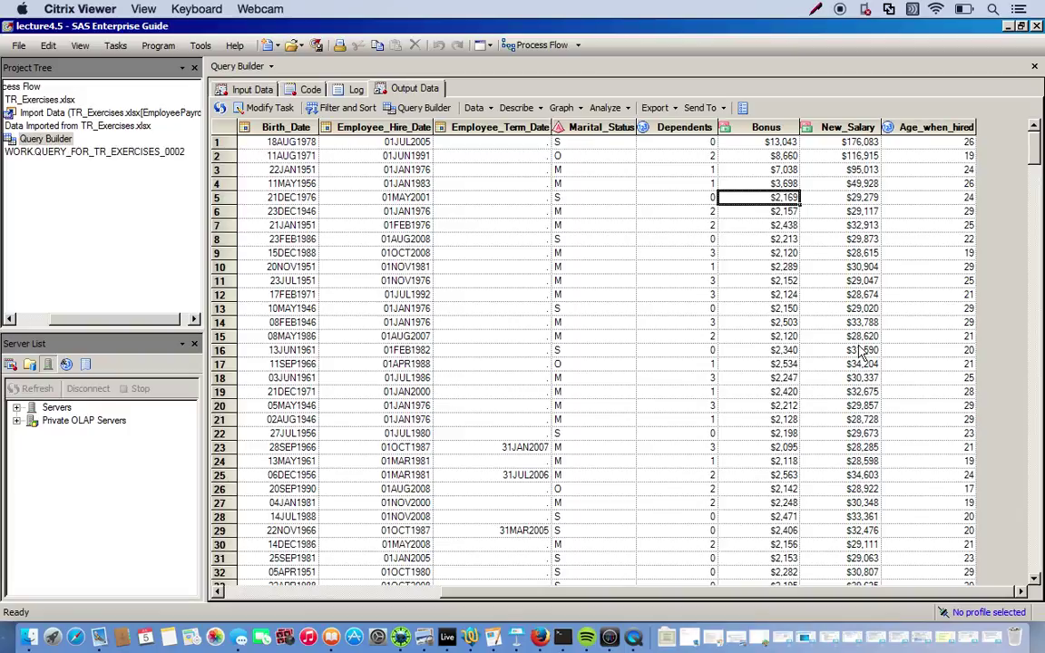
scroll(862, 354, down, 15)
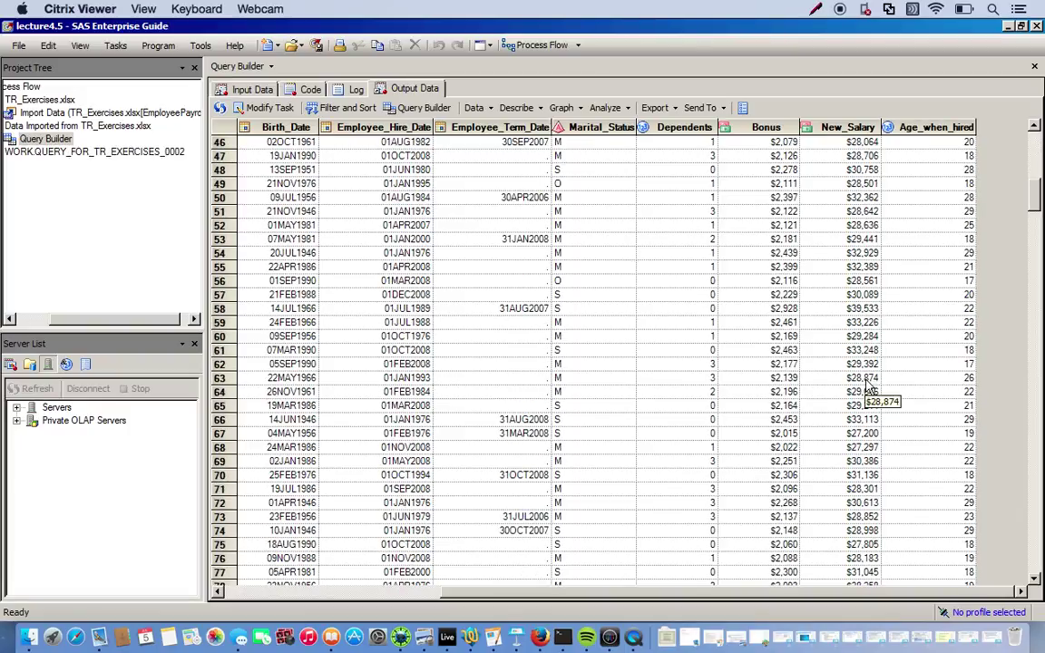
scroll(866, 385, up, 5)
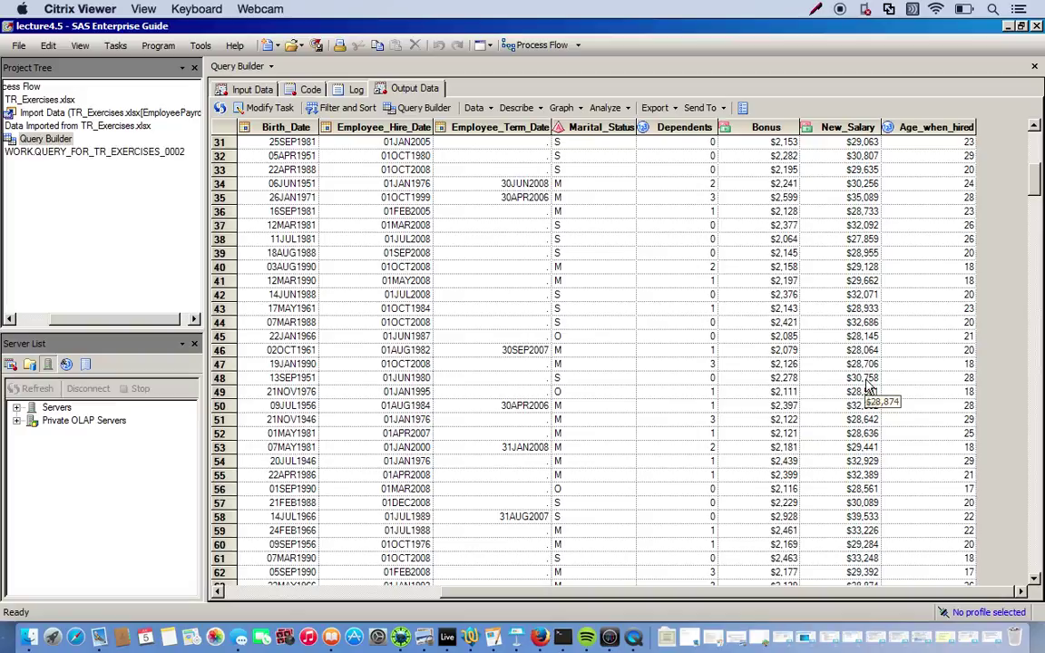
drag(1034, 181, 1035, 127)
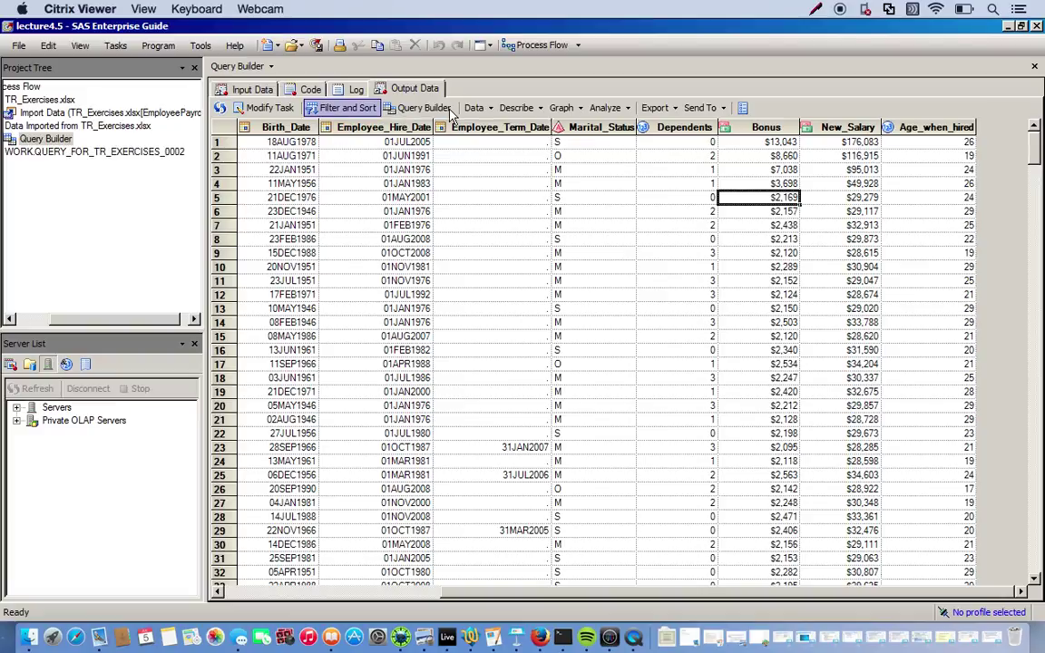
Open the Query Builder from Tasks > Data and add all of t1's columns
click(114, 45)
mouse_move(140, 87)
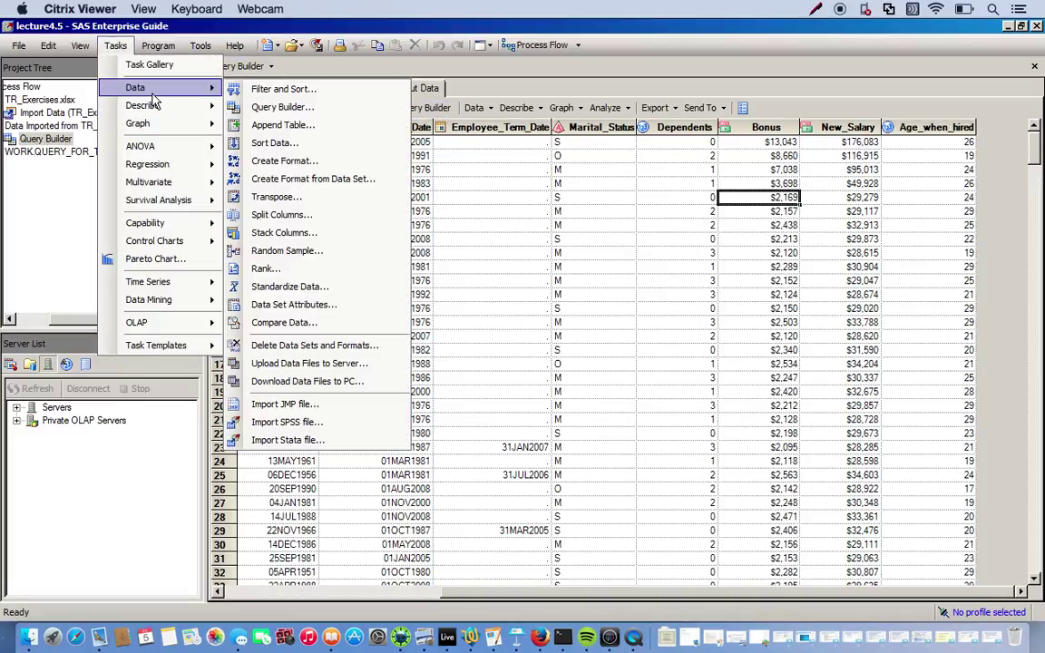
click(258, 107)
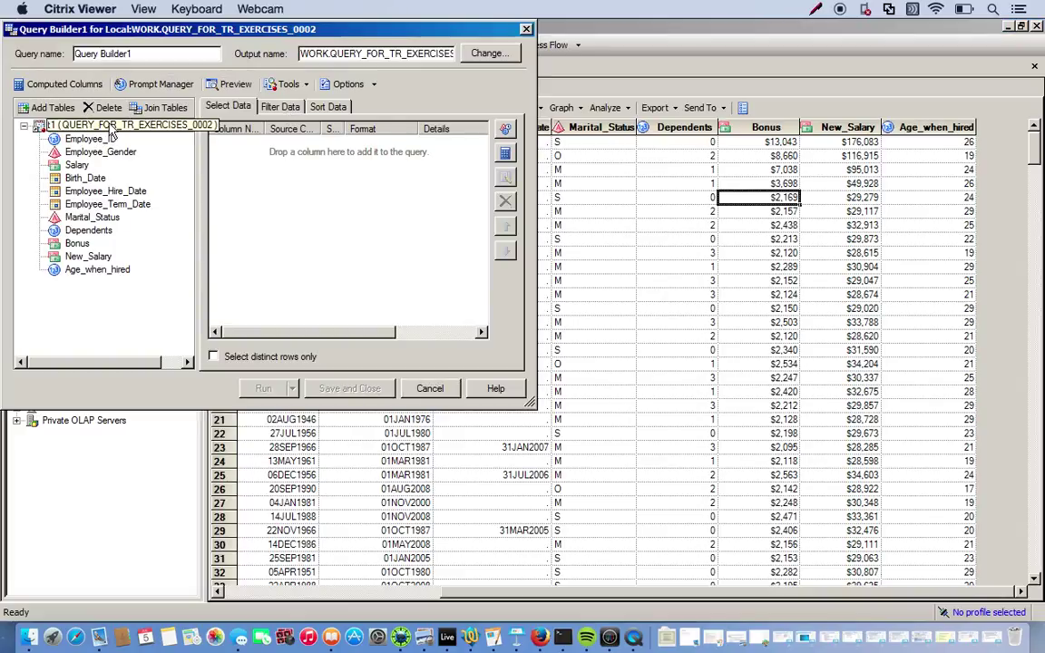
drag(102, 120, 265, 172)
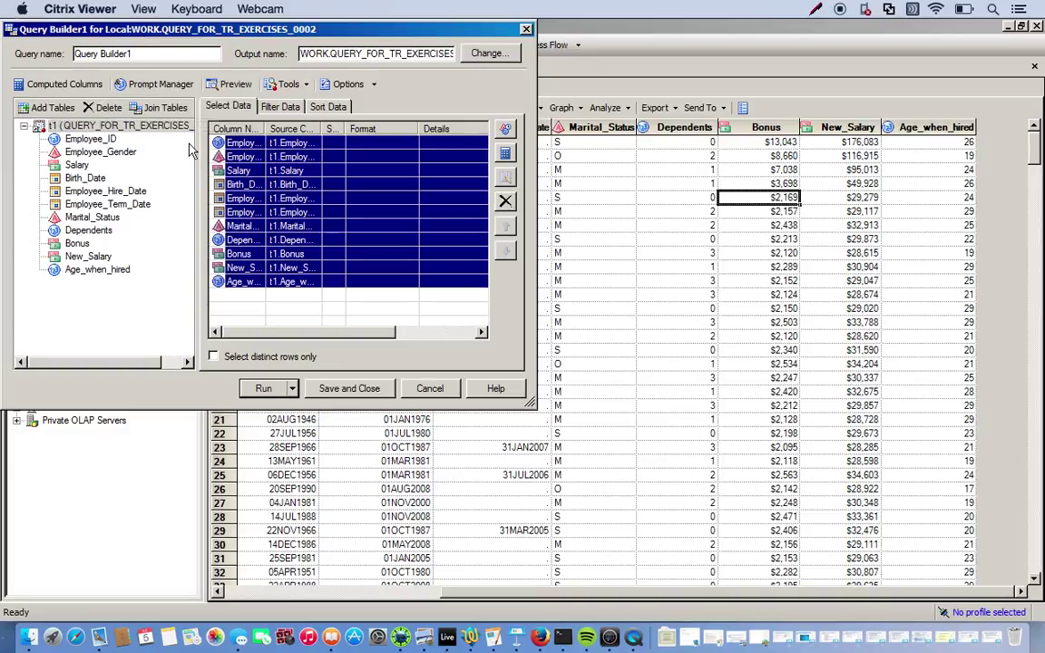
Start a new recoded computed column based on New_Salary
click(58, 84)
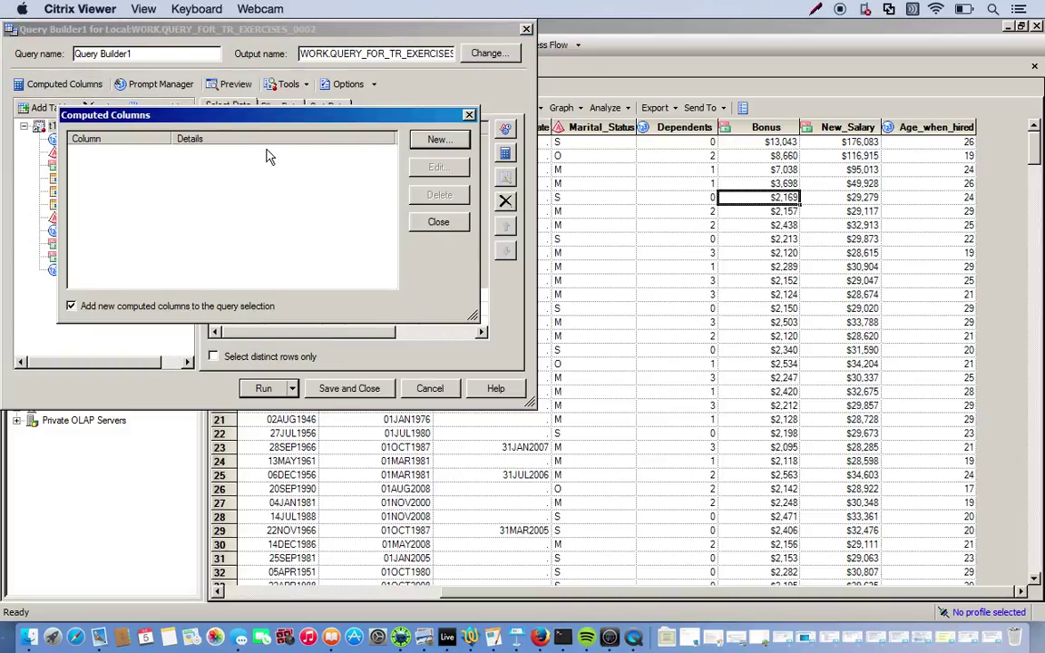
click(436, 141)
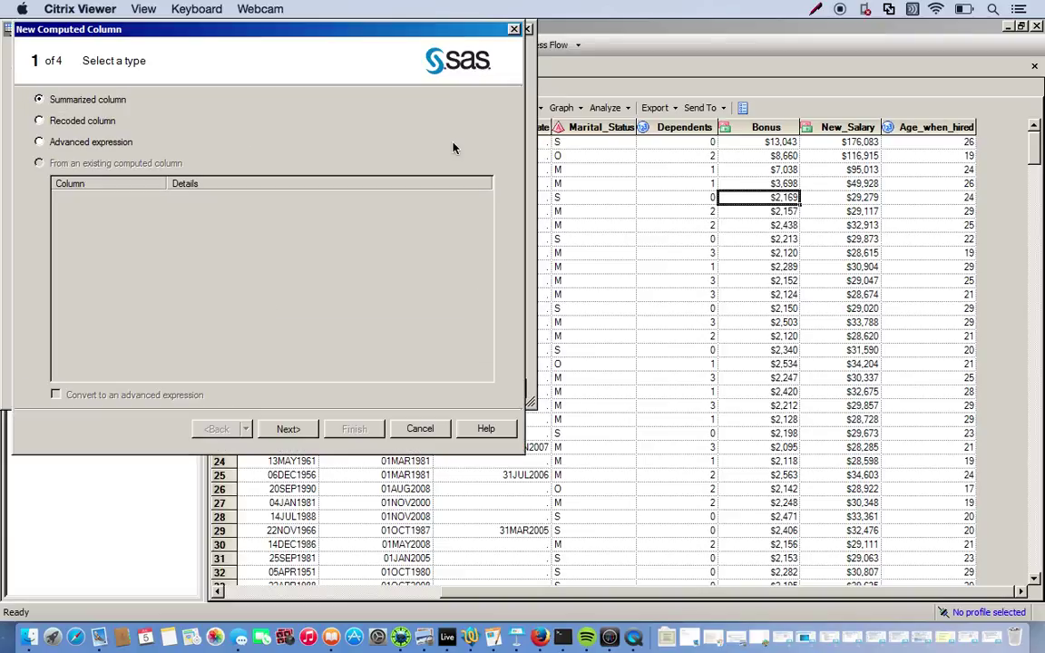
click(80, 121)
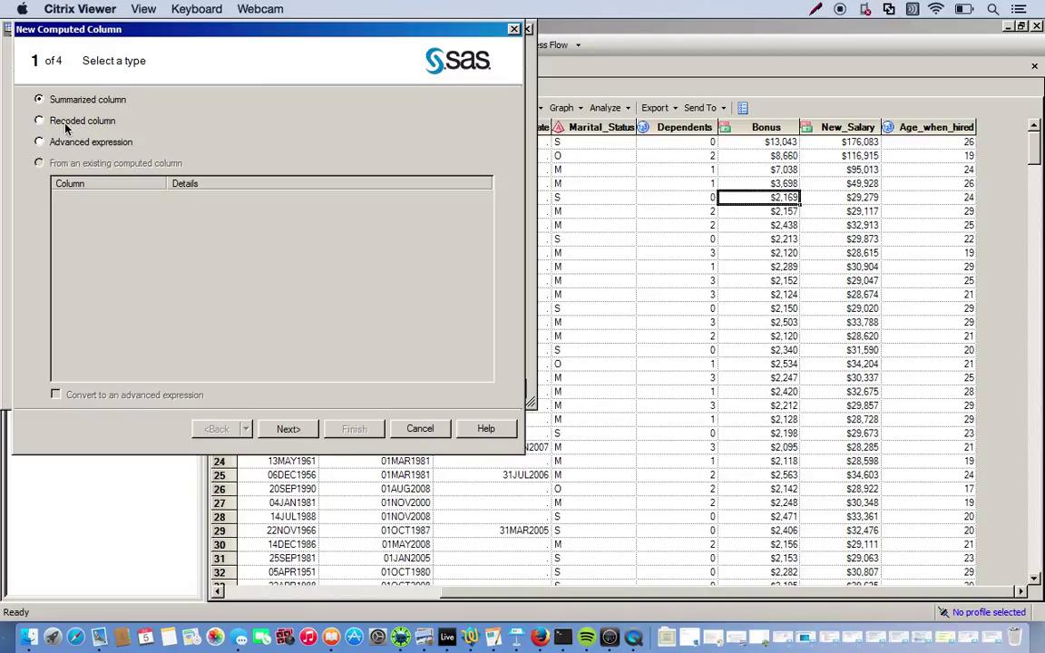
click(288, 430)
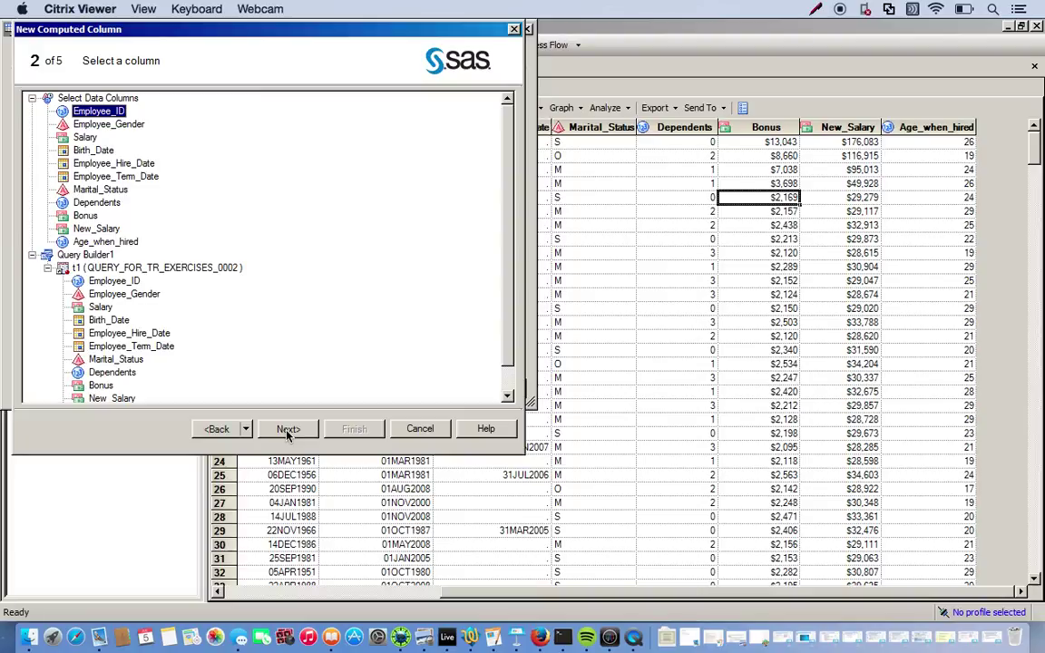
click(96, 230)
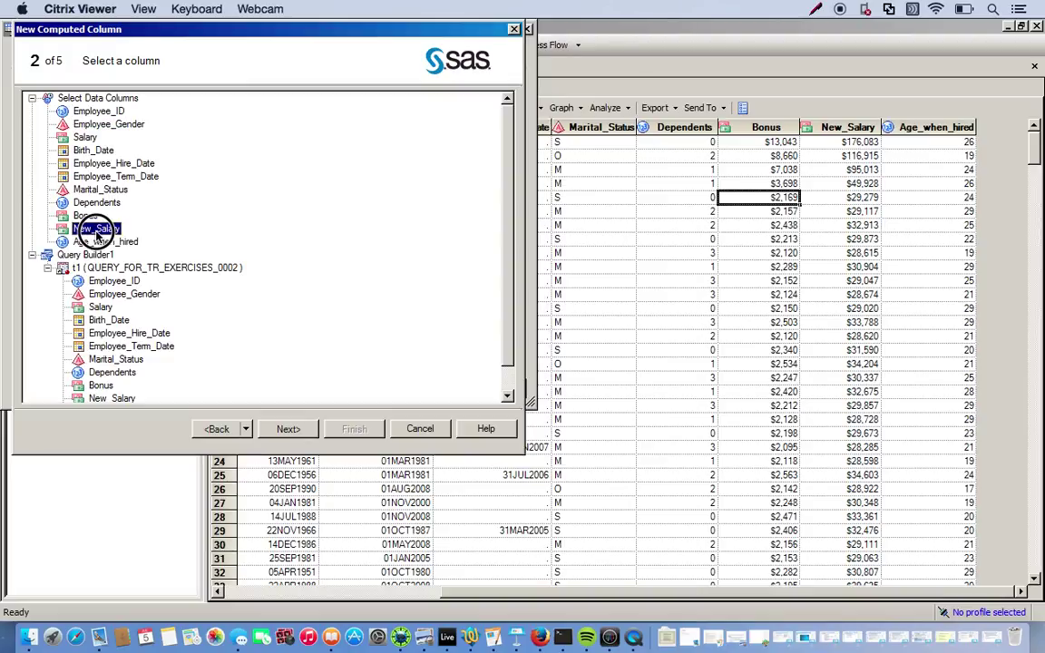
click(287, 430)
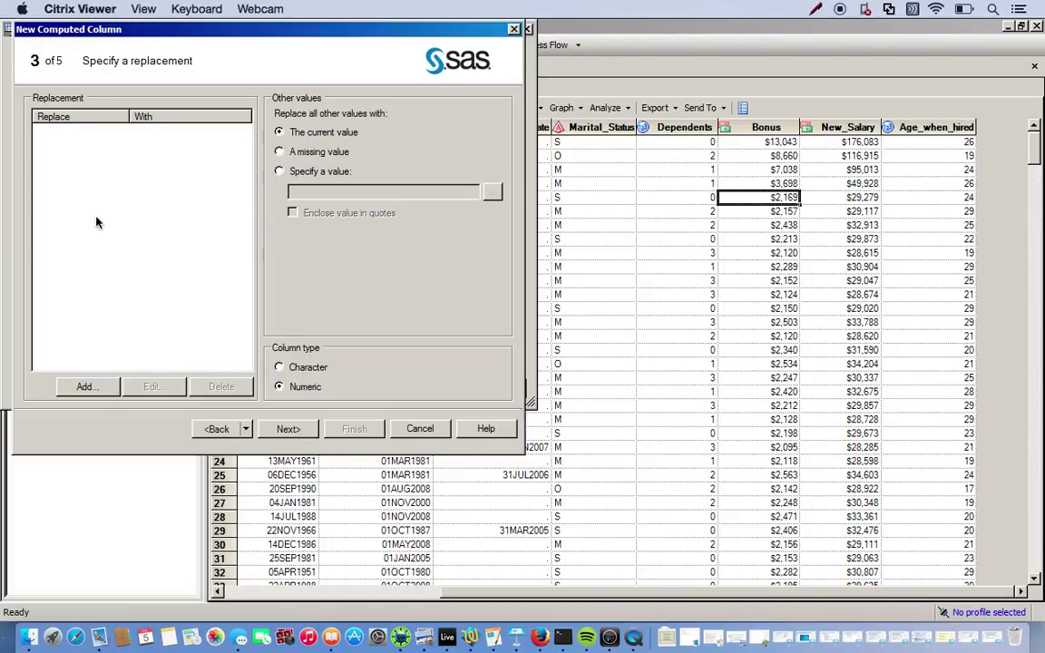
Add a condition rule replacing New_Salary less than 20000 with quoted 'Intern'
click(90, 391)
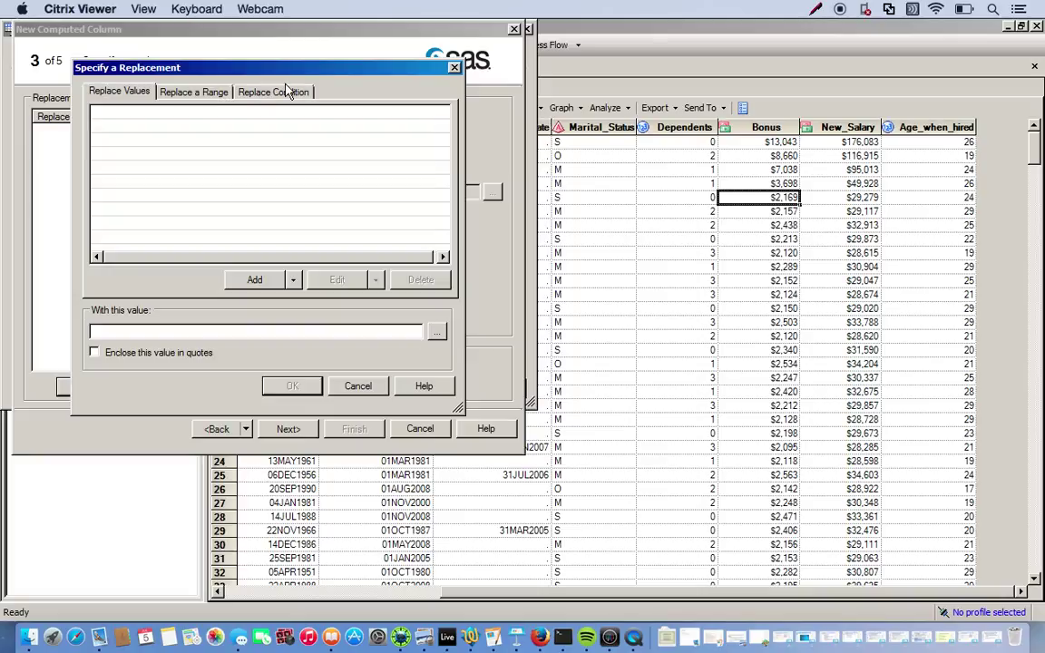
click(272, 94)
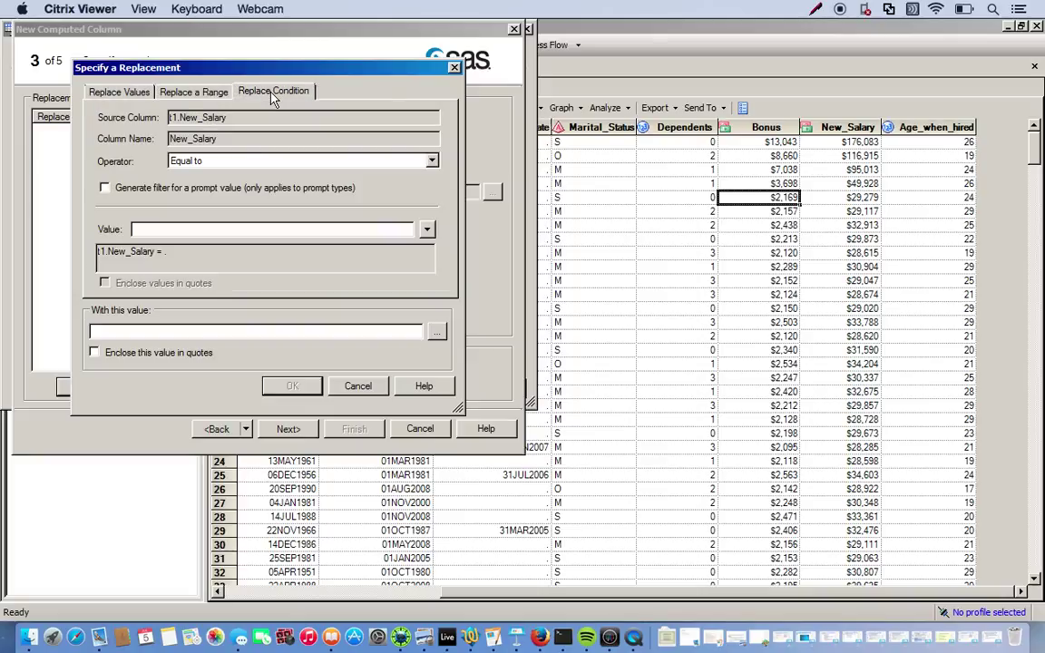
click(303, 163)
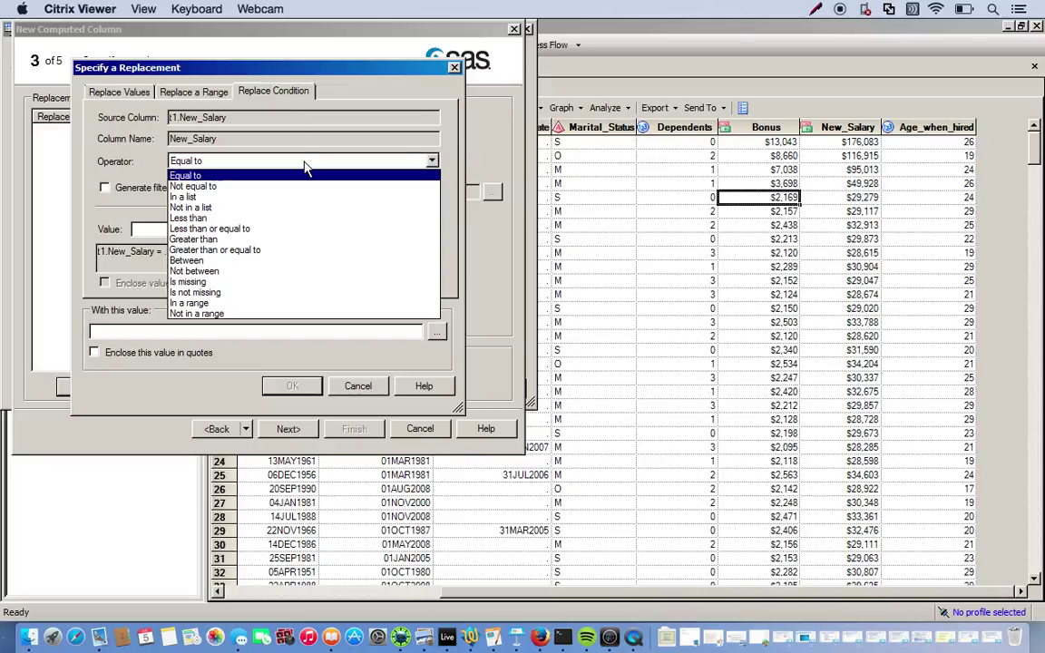
click(244, 221)
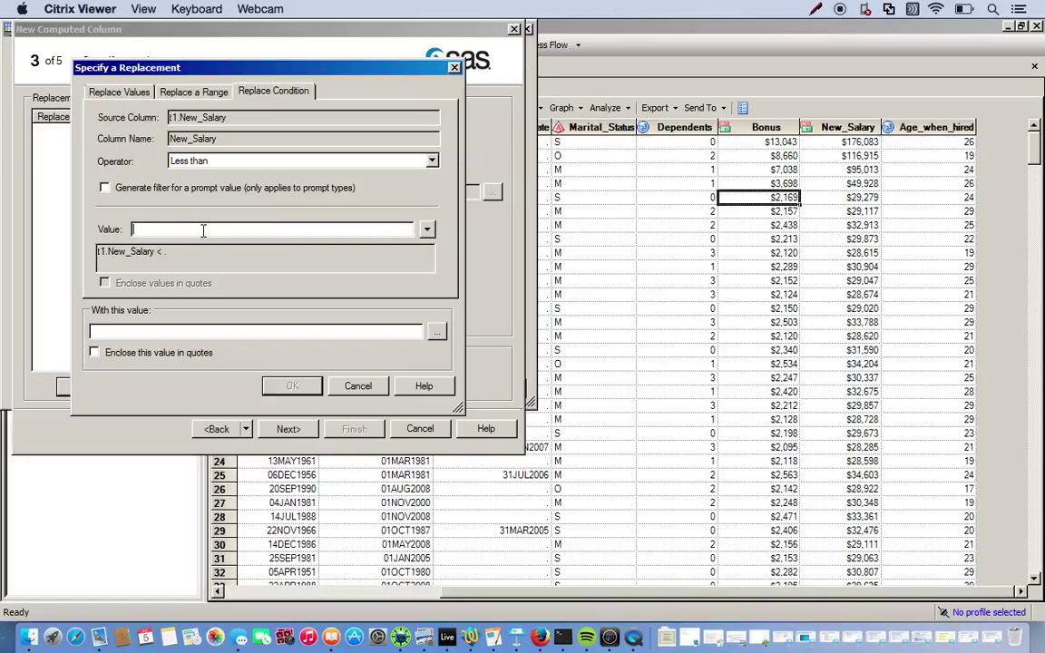
text(2)
text(0000)
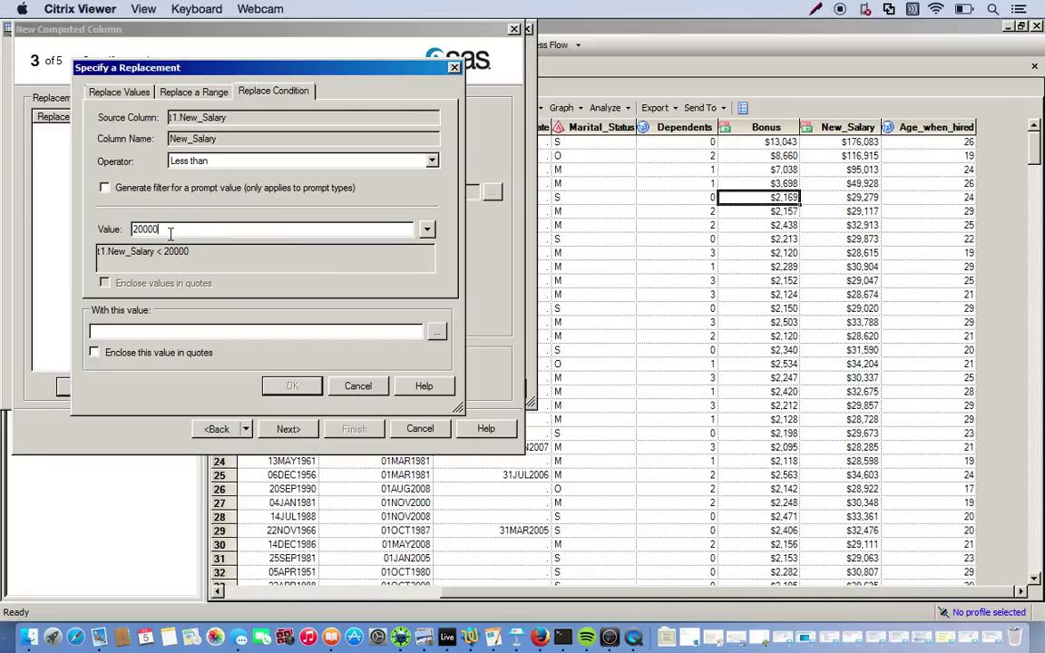
click(182, 336)
text(Intern)
click(95, 353)
click(268, 387)
click(84, 385)
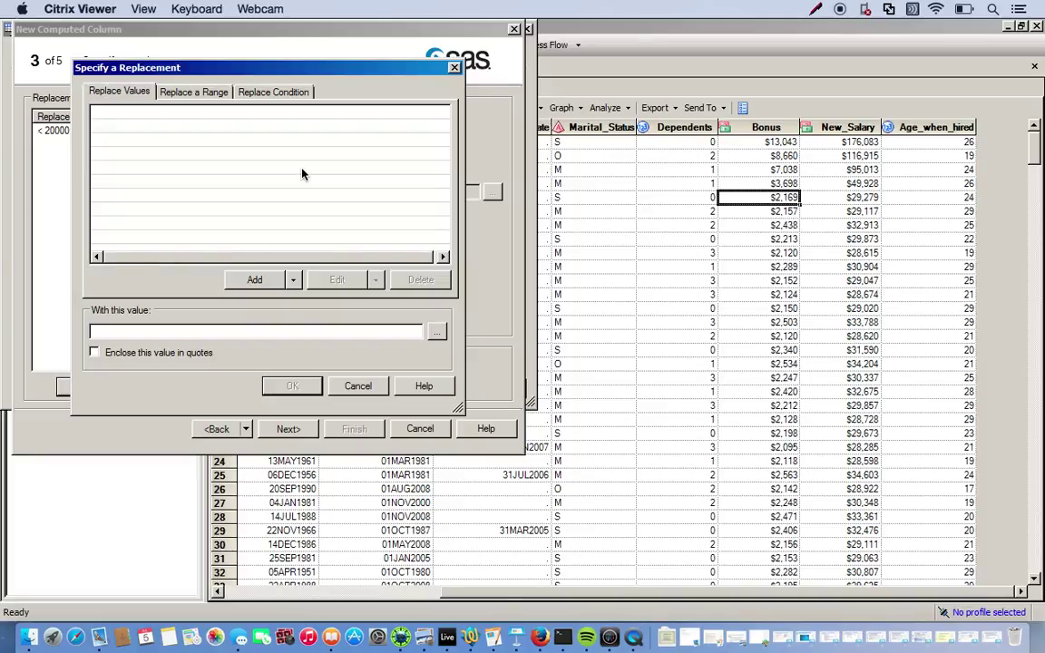
Add a Between rule mapping New_Salary 20000–40000 to quoted 'Frontline Emplyee'
click(254, 90)
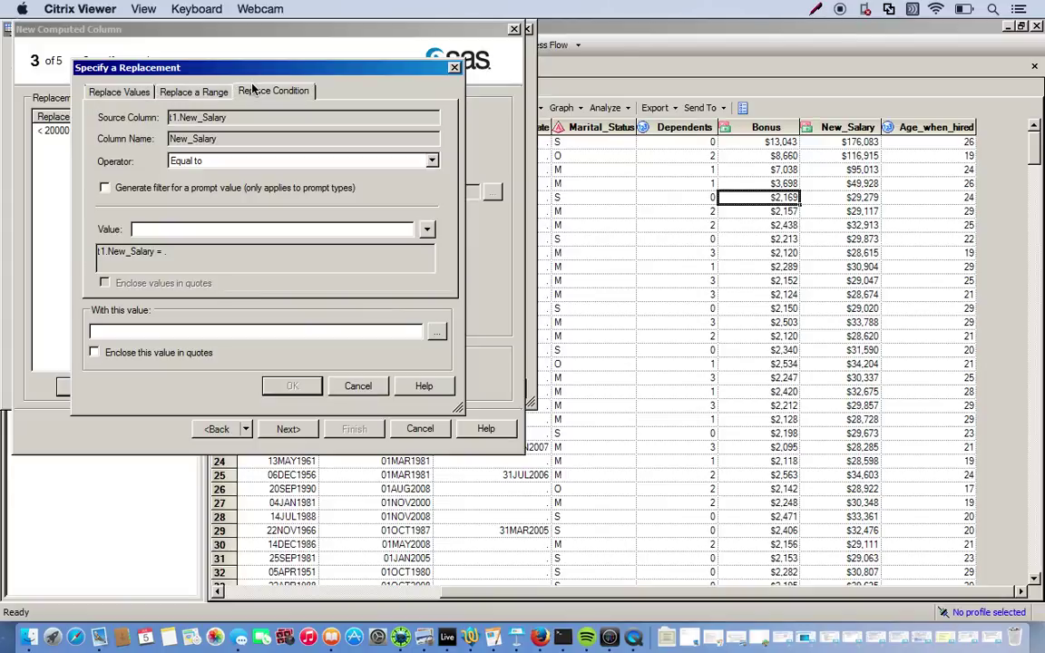
click(388, 163)
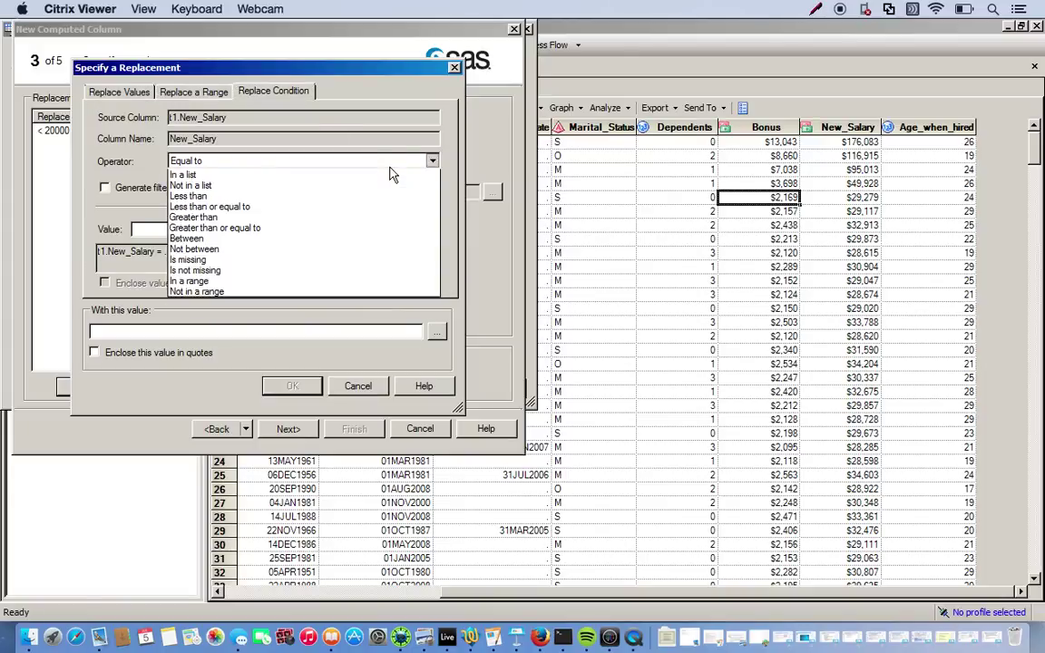
click(213, 254)
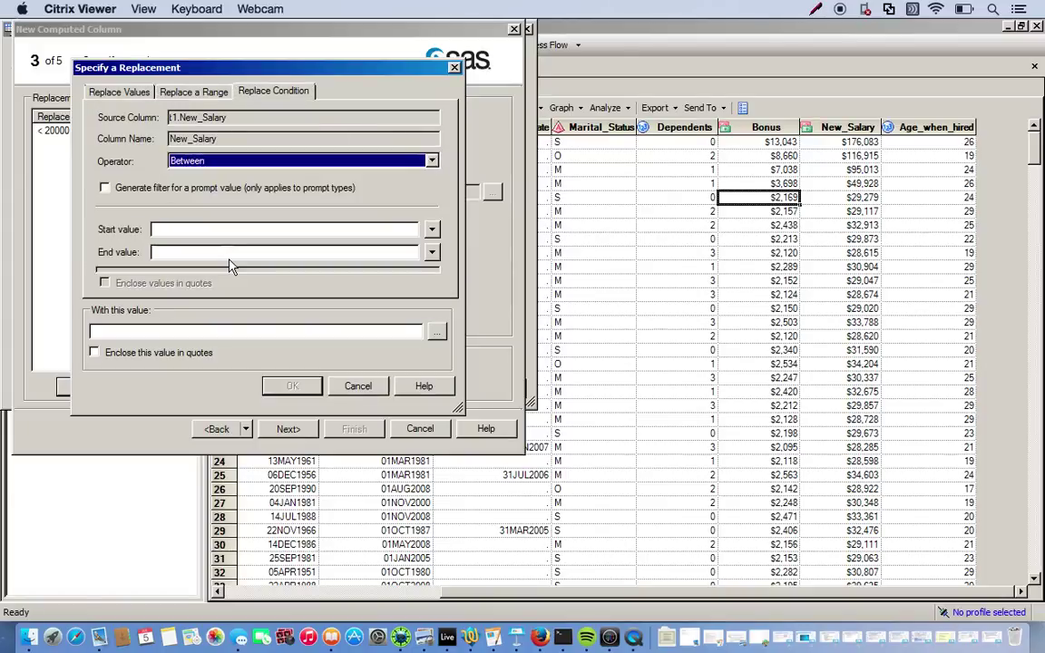
click(228, 229)
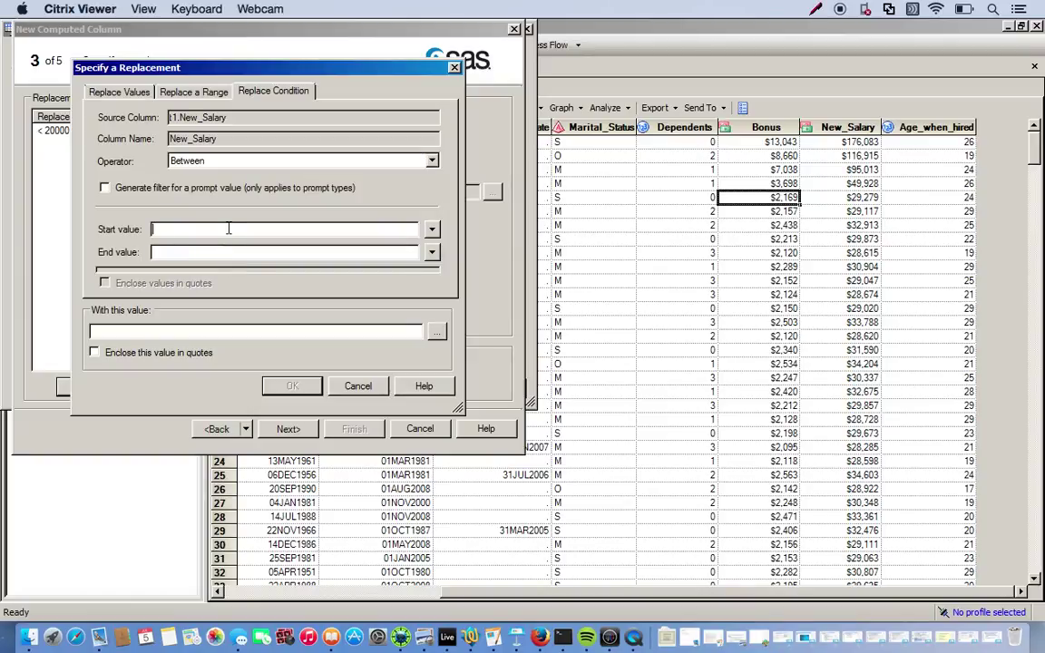
text(20000)
click(205, 252)
text(40000)
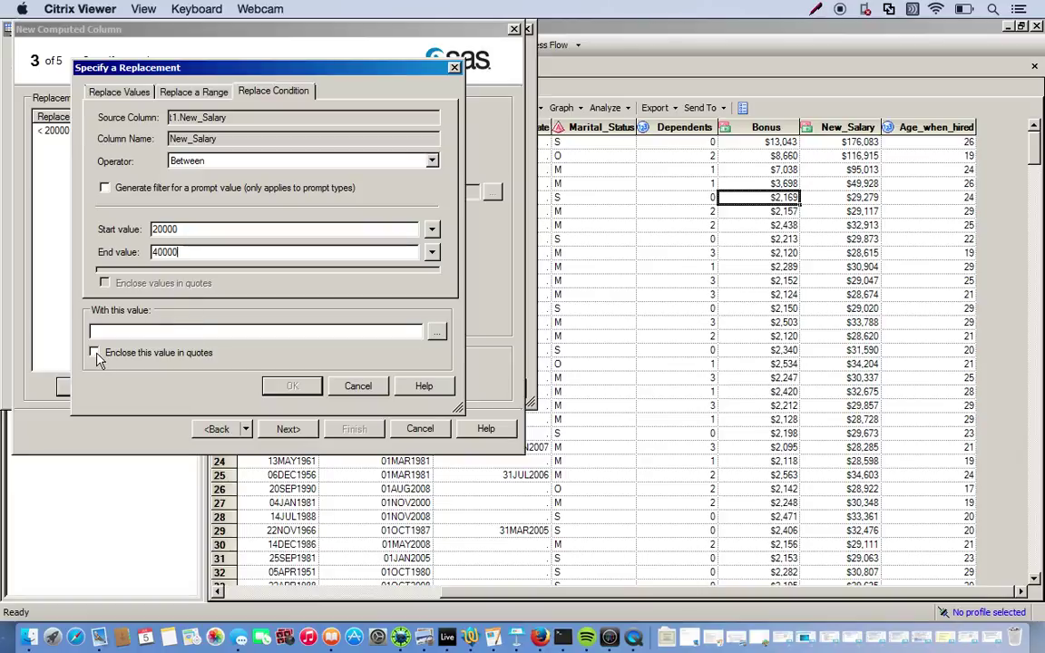
click(95, 352)
click(153, 333)
text(Frontline Empl)
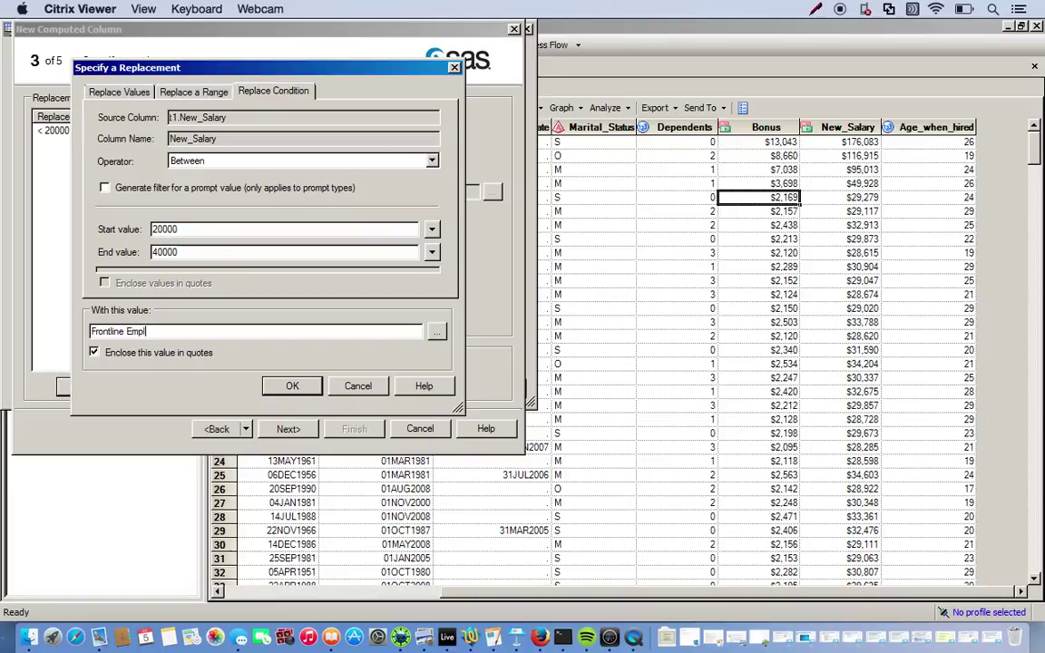
text(yee)
key(Return)
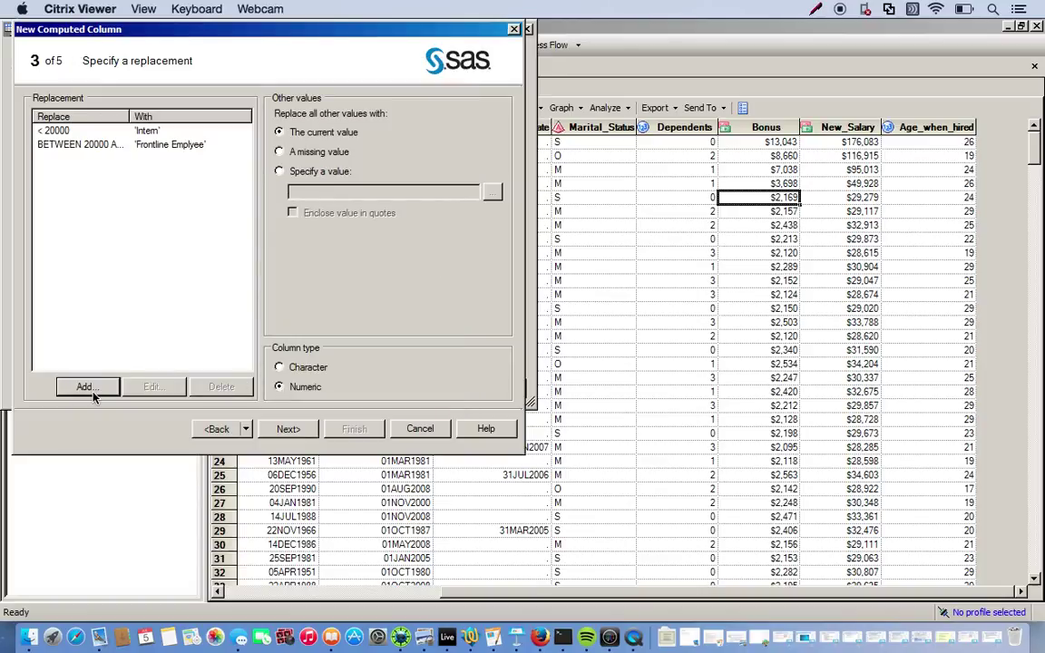
Add a Between rule mapping New_Salary 40001–75000 to quoted 'Manager'
click(87, 387)
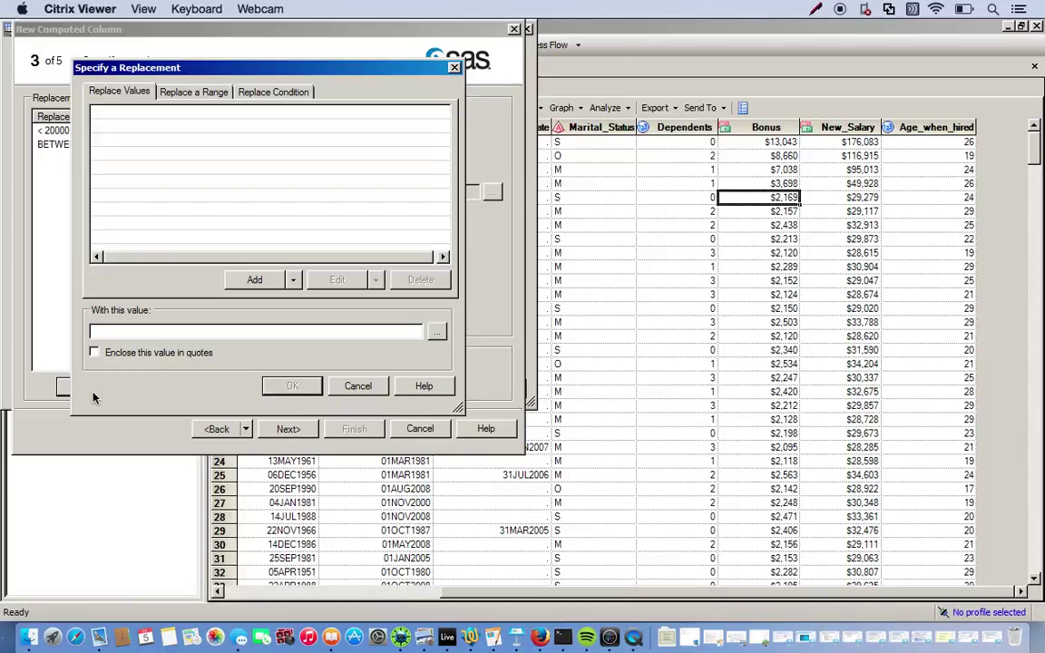
click(262, 93)
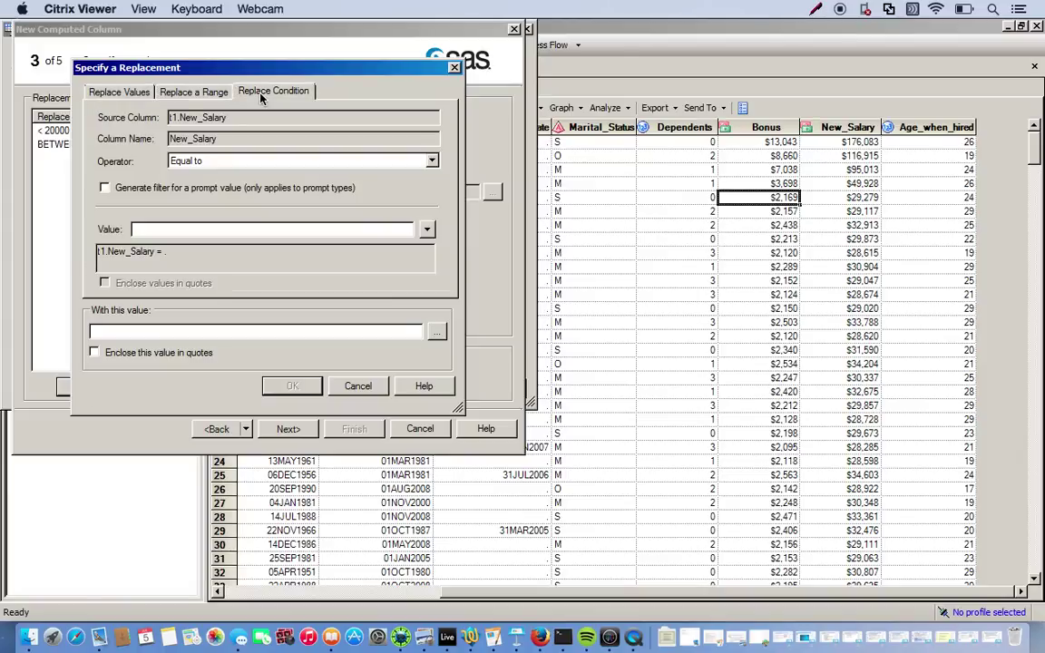
click(272, 161)
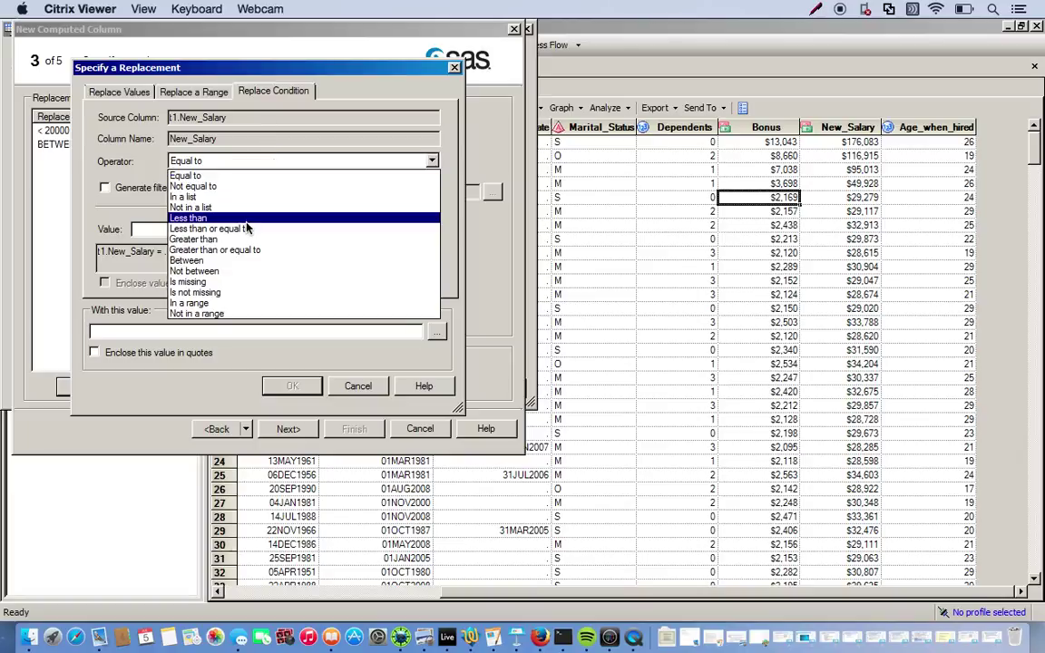
click(239, 262)
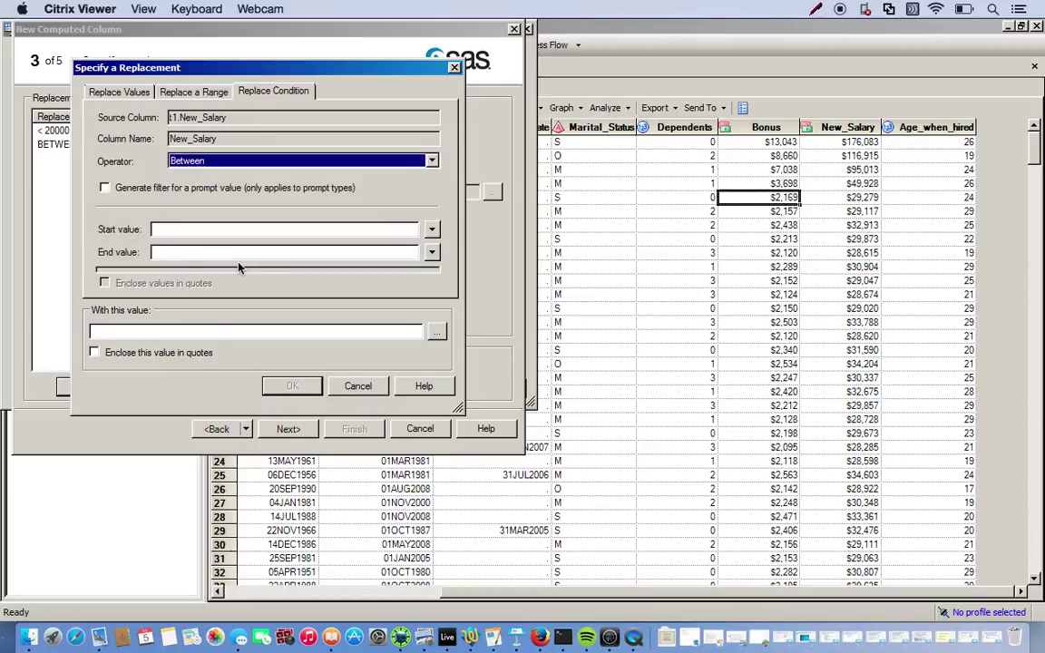
click(200, 233)
text(40001)
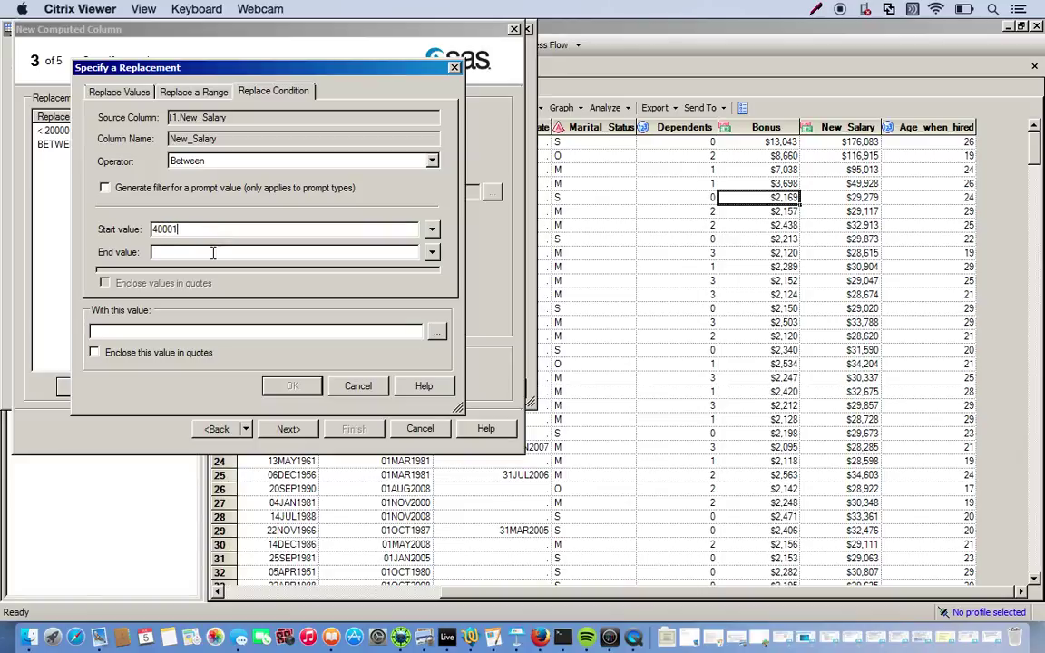
click(213, 254)
text(75000)
click(210, 331)
text(Manager)
click(95, 353)
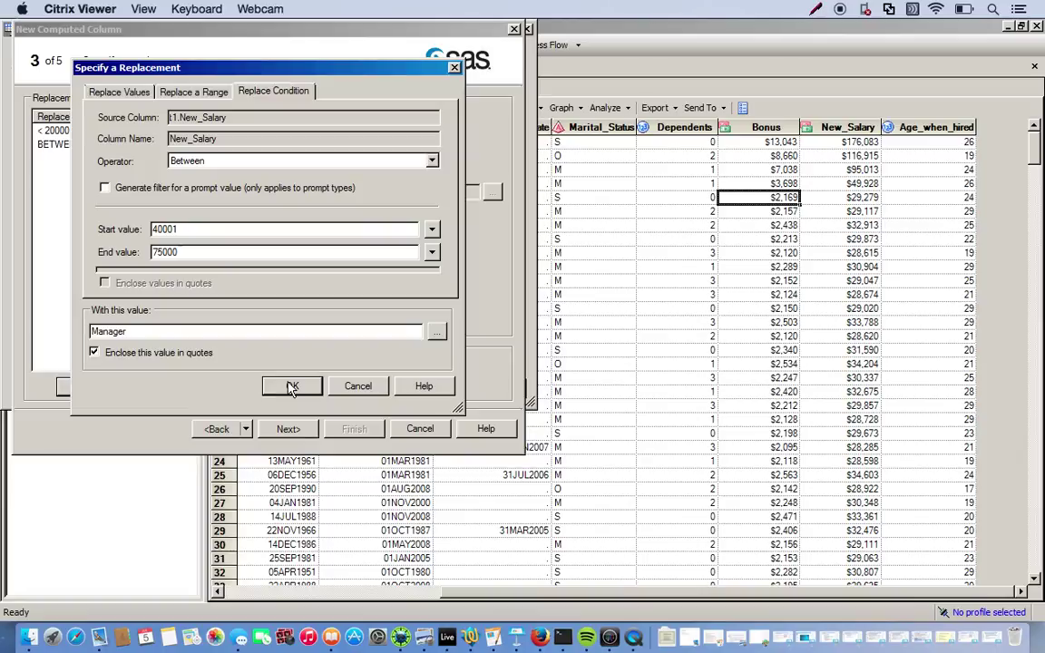
click(292, 386)
Add a Between rule mapping New_Salary 75001–150000 to quoted 'Director'
click(107, 387)
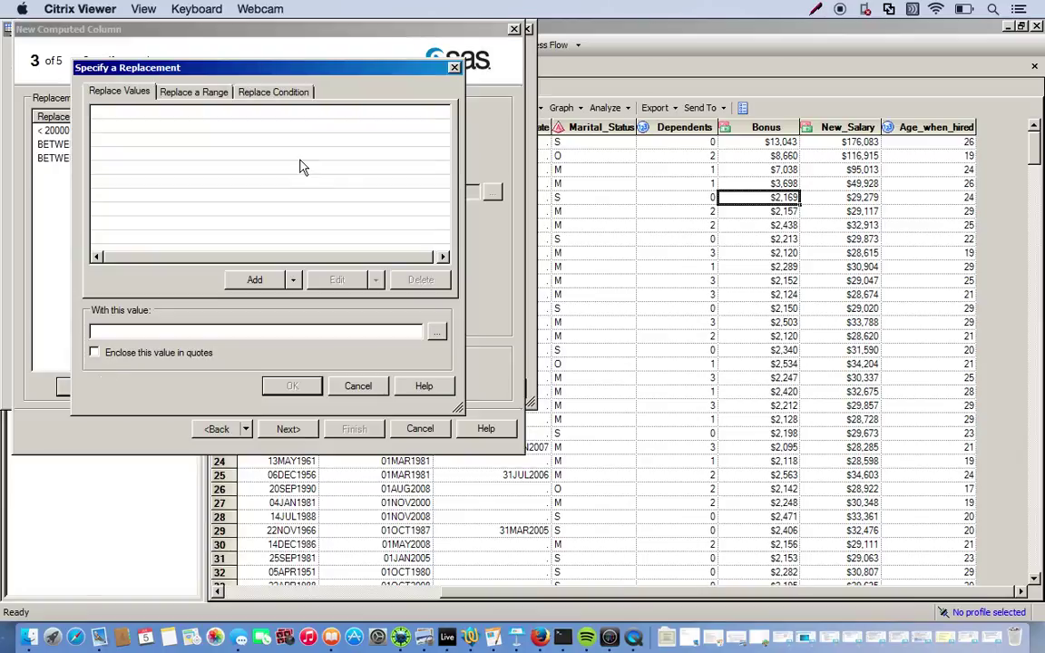
click(271, 93)
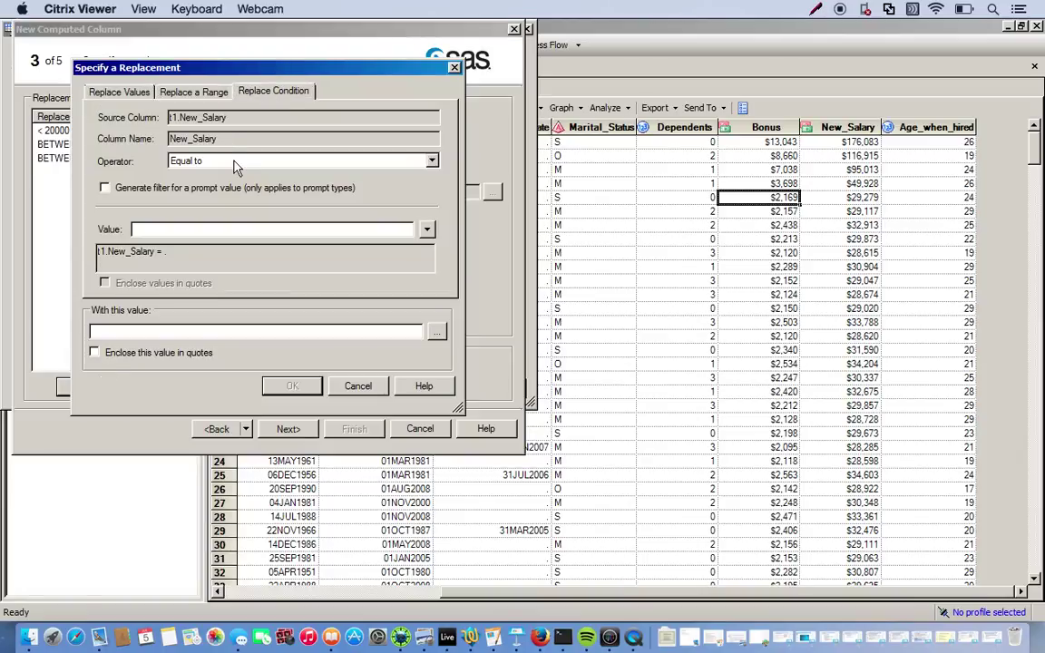
click(234, 162)
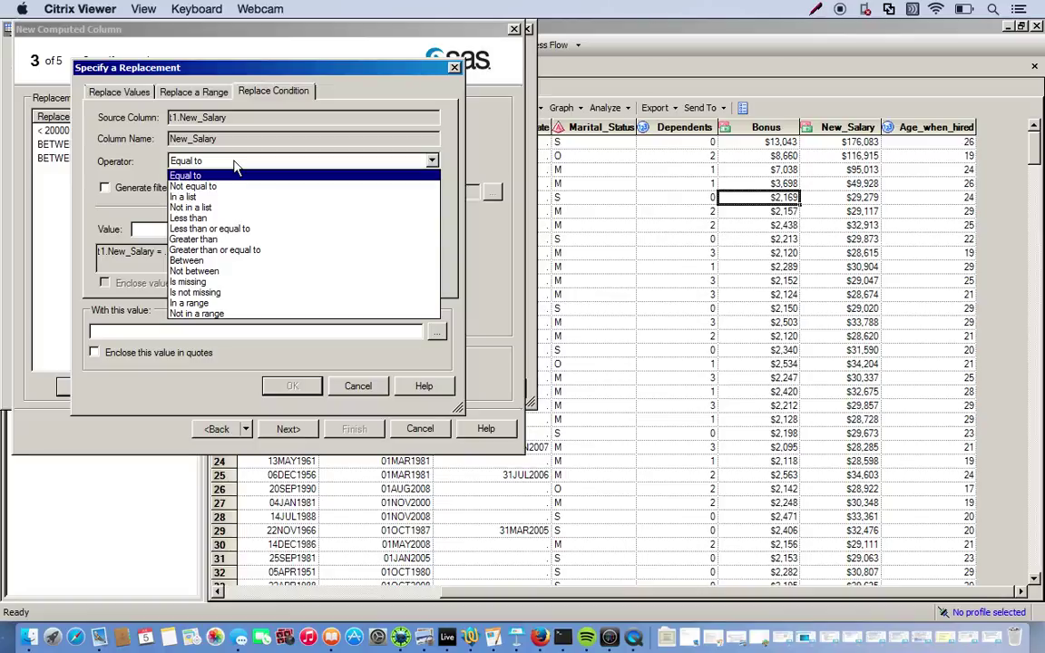
click(202, 260)
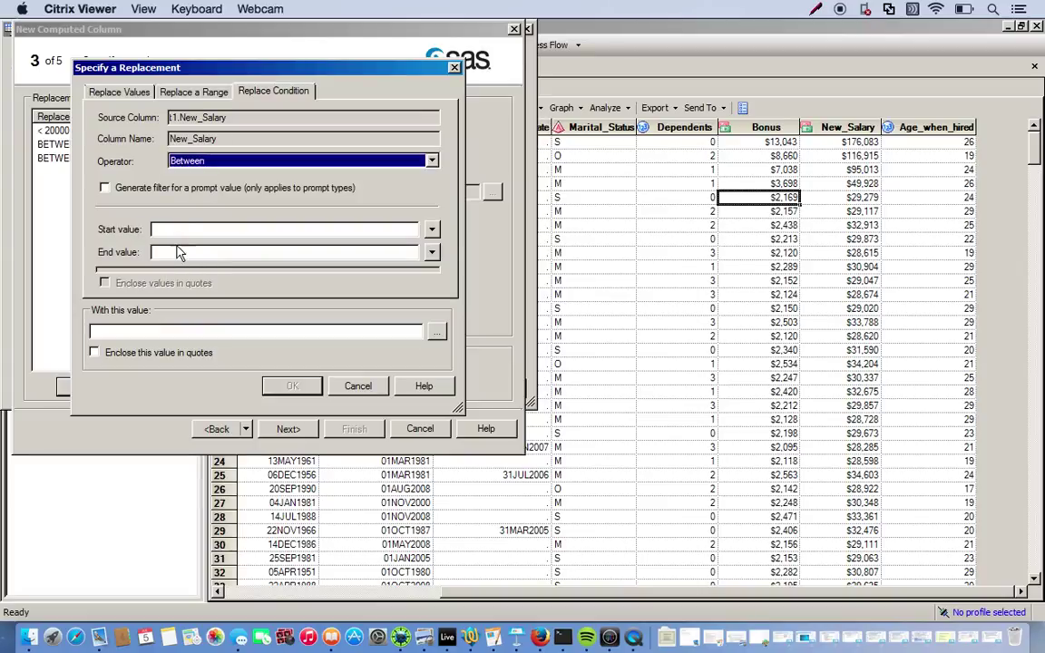
click(186, 229)
text(75001)
click(205, 254)
text(150000)
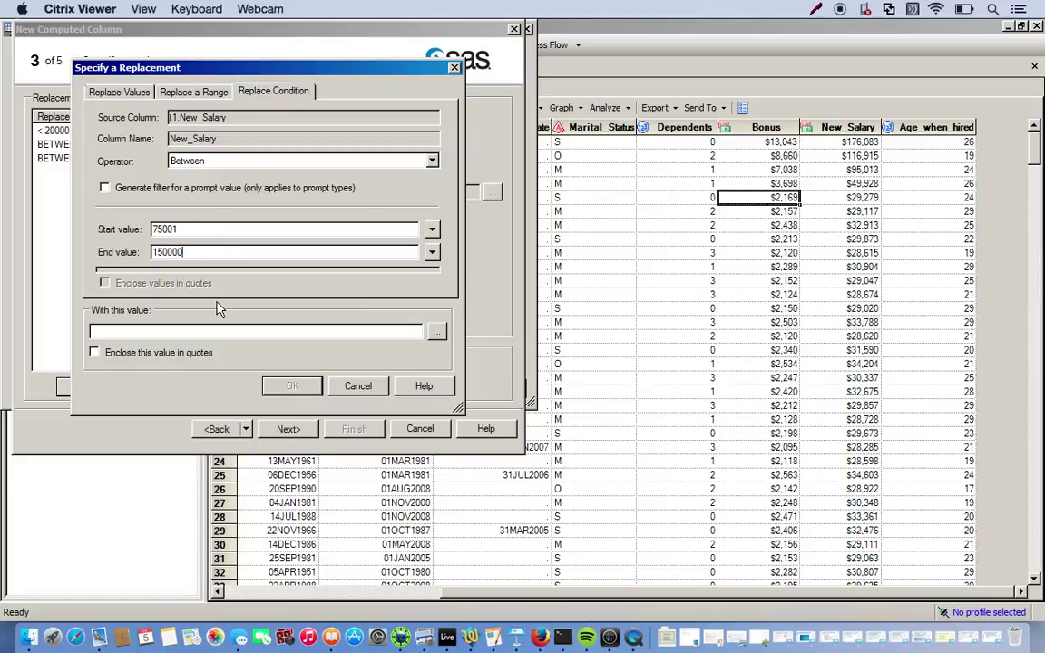
click(219, 330)
text(Director)
click(94, 351)
key(Return)
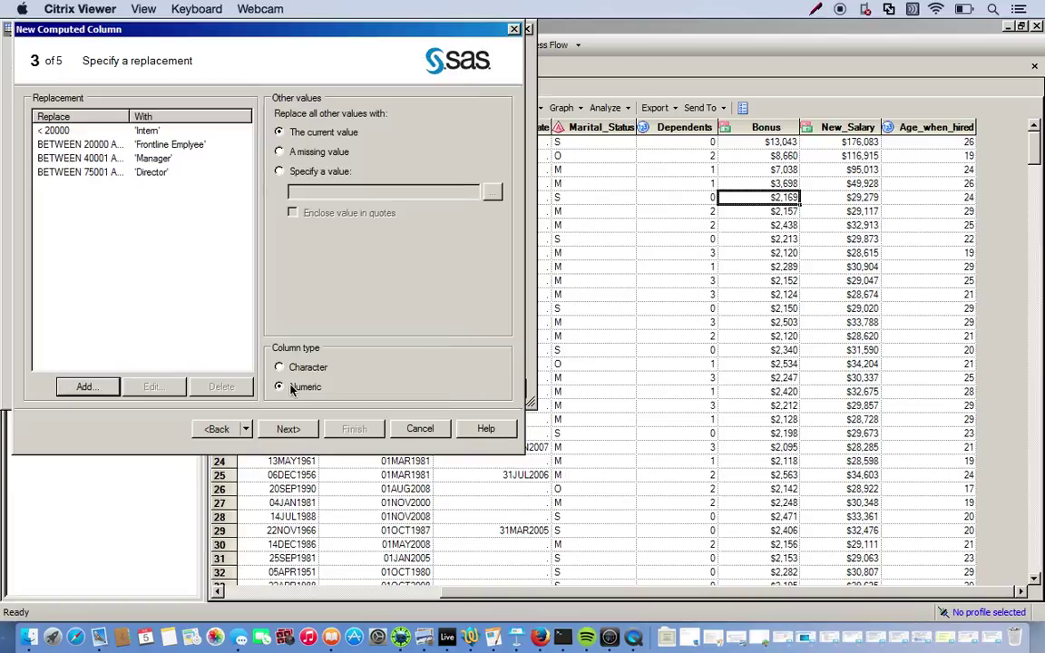
Add a Greater than rule mapping New_Salary above 150000 to quoted 'Executive Officer'
click(81, 387)
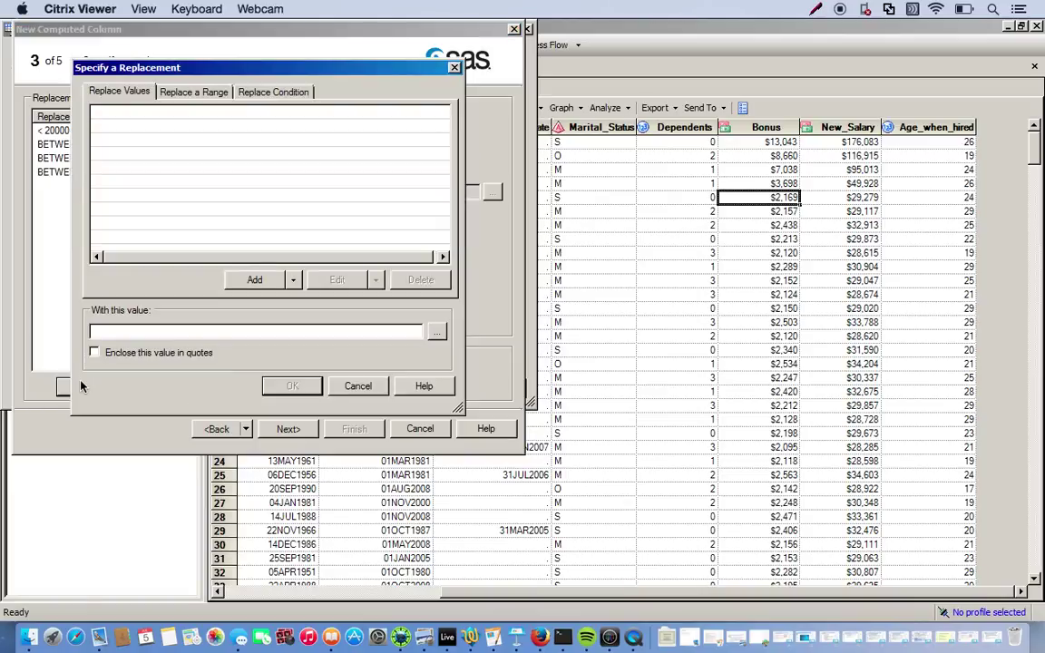
click(273, 91)
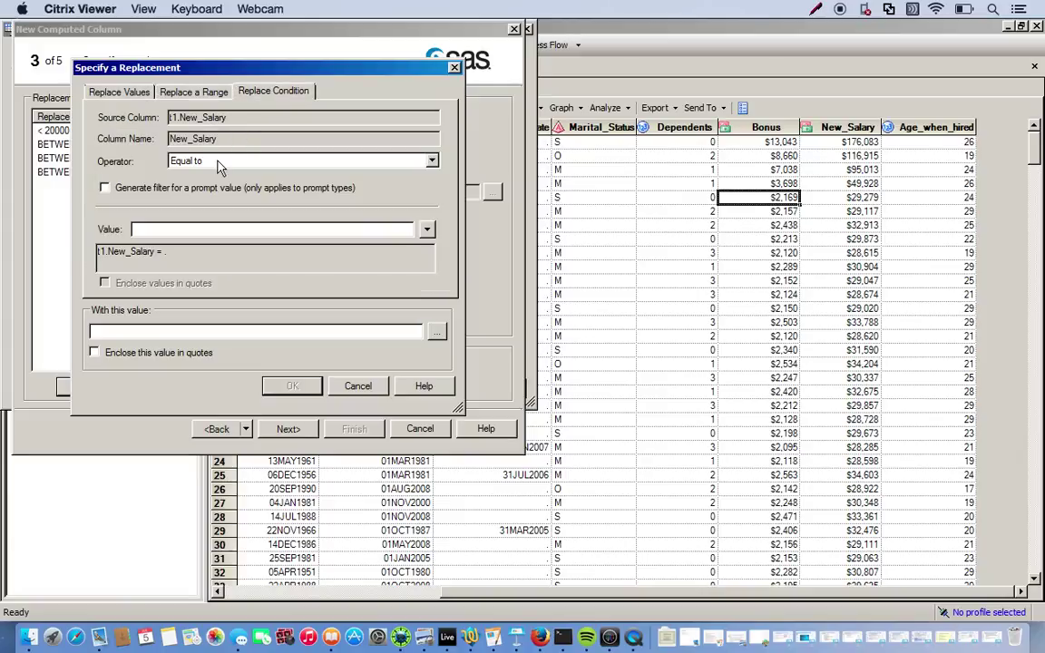
click(218, 163)
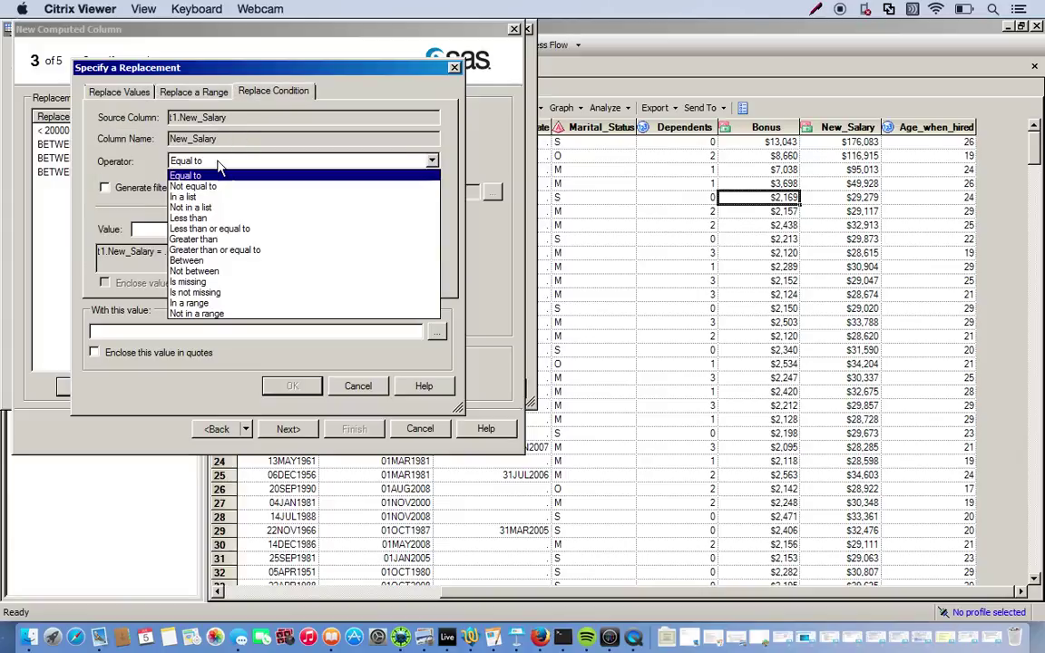
click(202, 240)
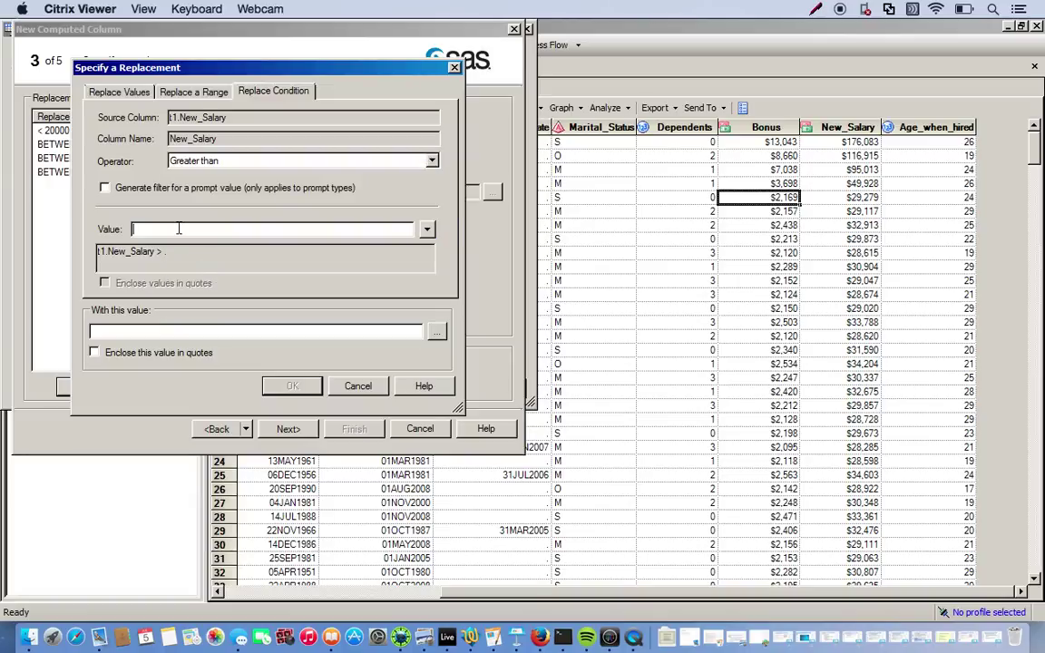
text(150000)
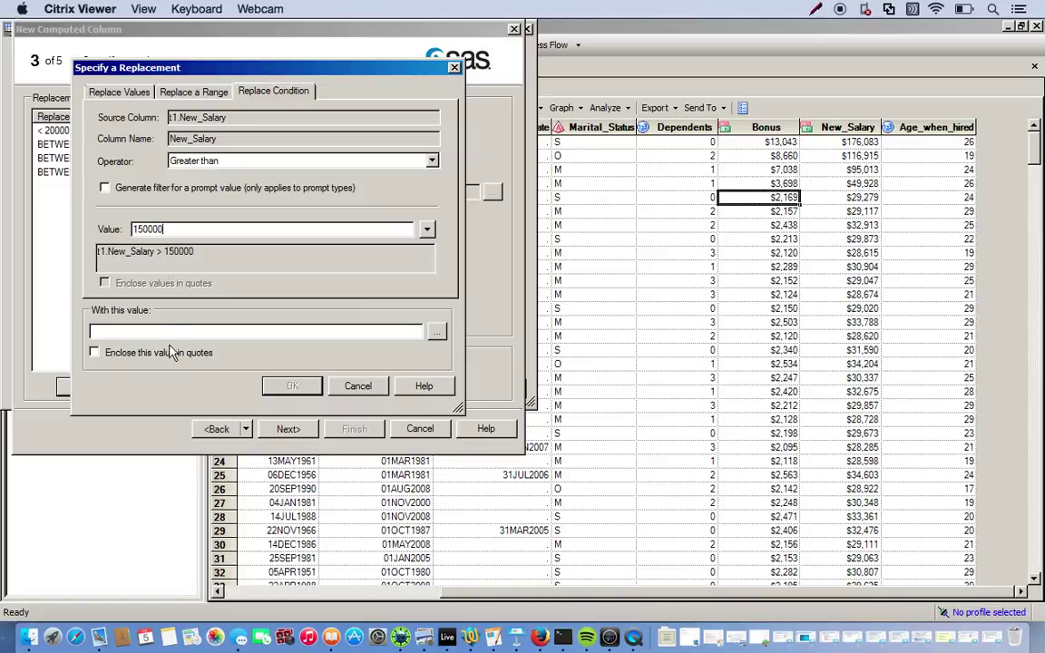
click(182, 333)
text(Exc)
text(c)
text(utive )
text(Officer)
click(94, 354)
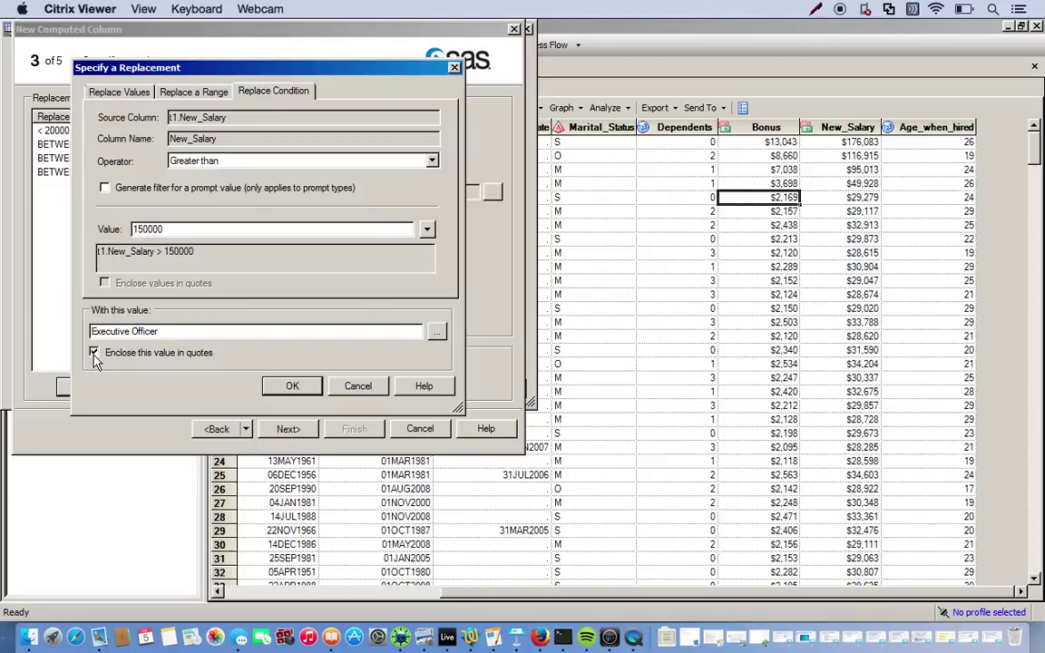
click(279, 387)
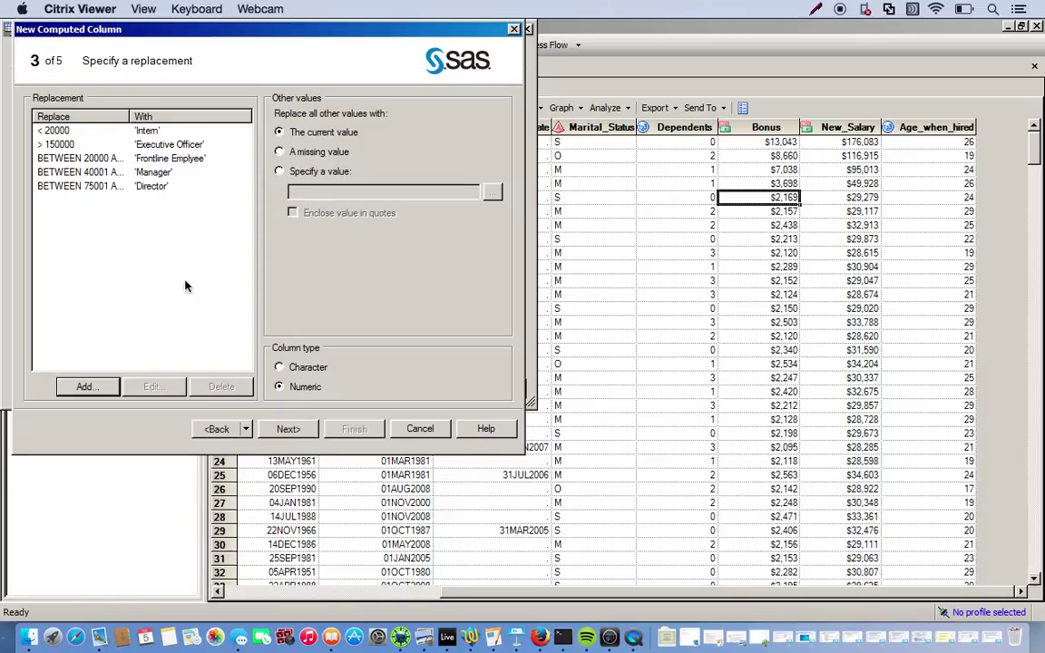
Name the recoded column Employee_Class, delete its DOLLAR8. format, and finish the wizard
click(285, 429)
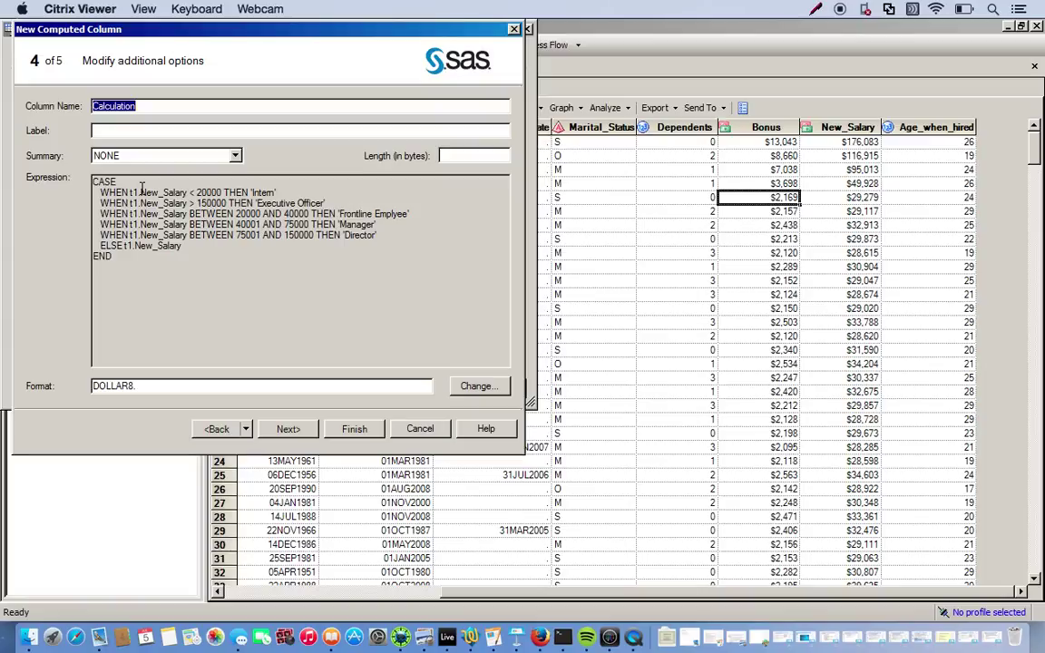
text(Employee_Class)
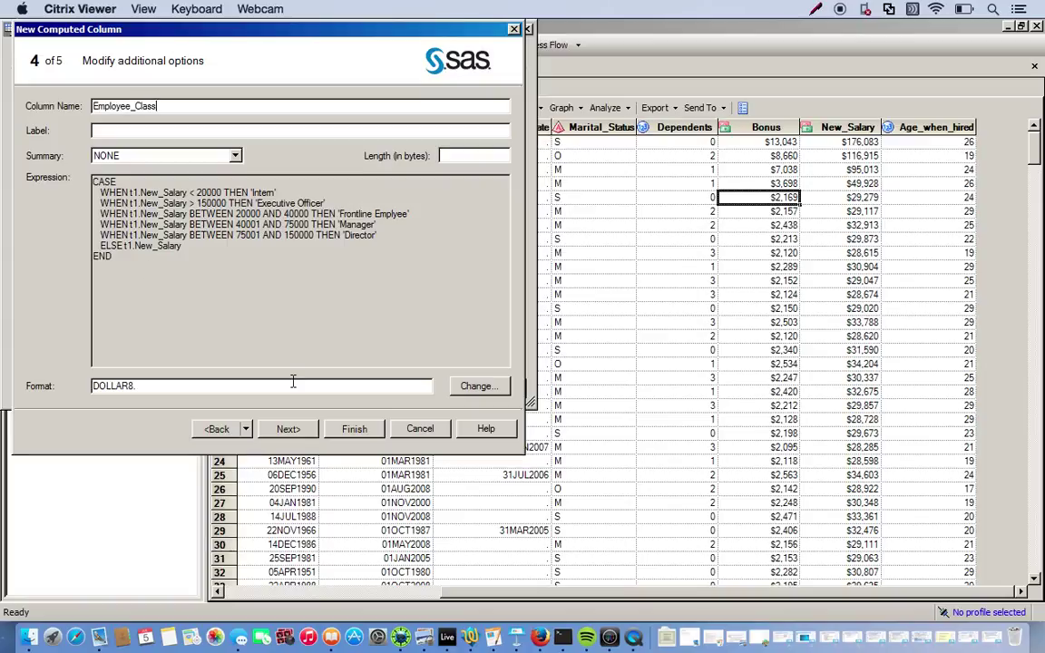
double_click(423, 388)
key(BackSpace)
click(292, 429)
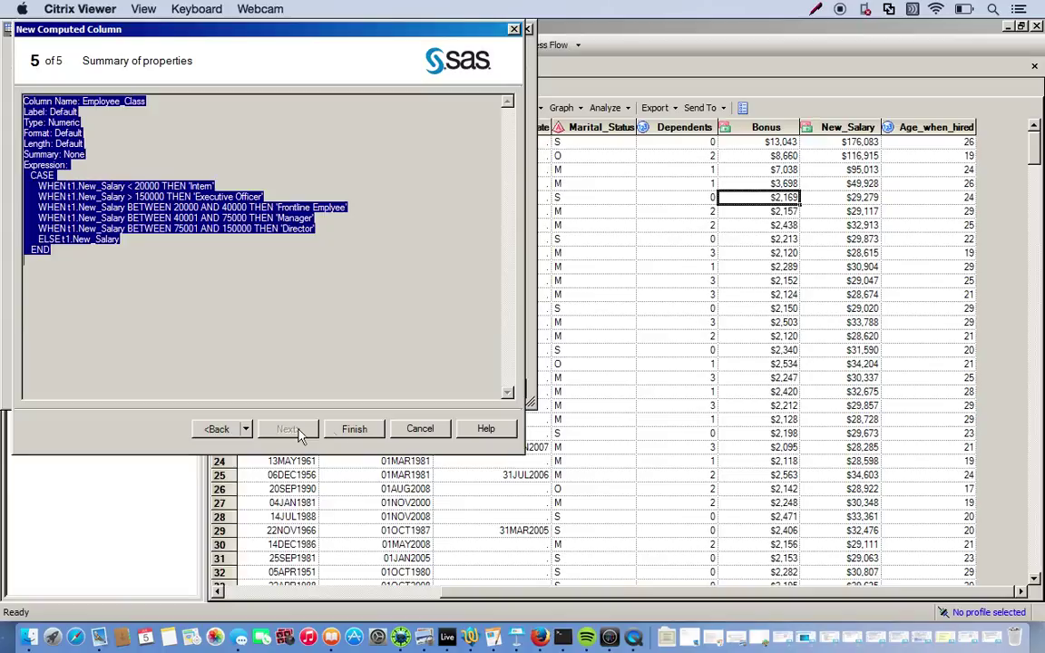
click(351, 431)
click(438, 222)
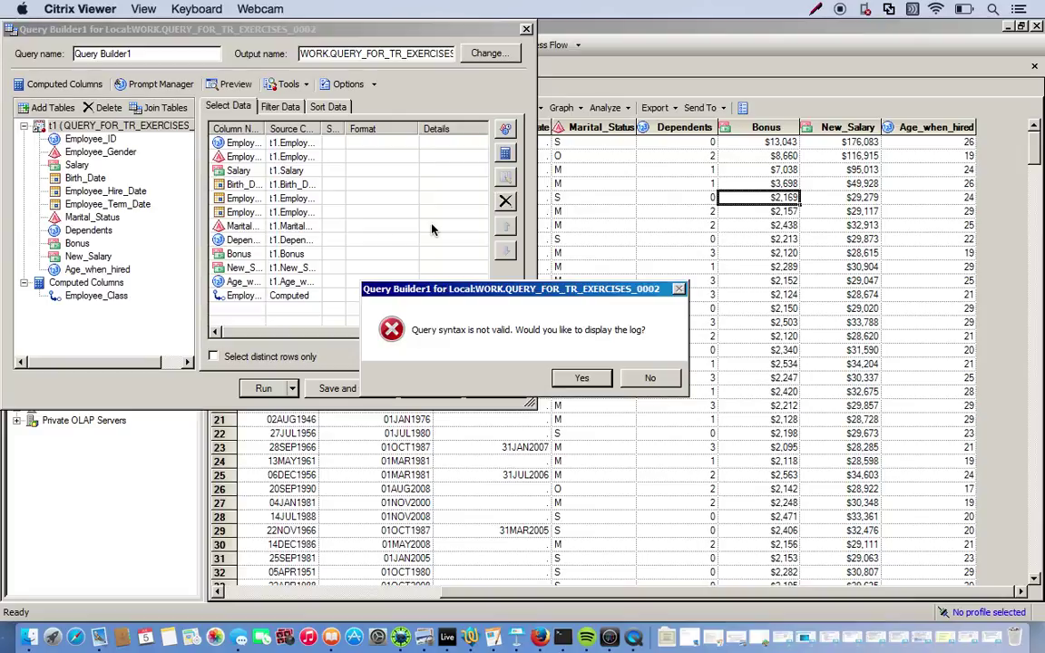
Check the code and log preview for the WHEN clause 6 data-type error, then close it
click(581, 378)
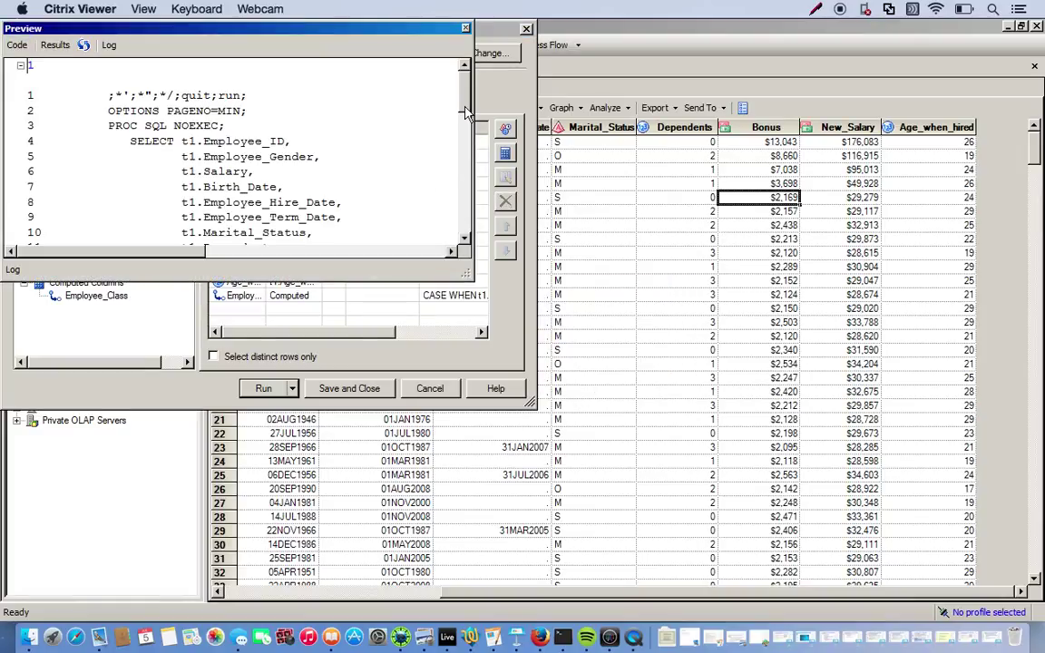
drag(463, 106, 460, 187)
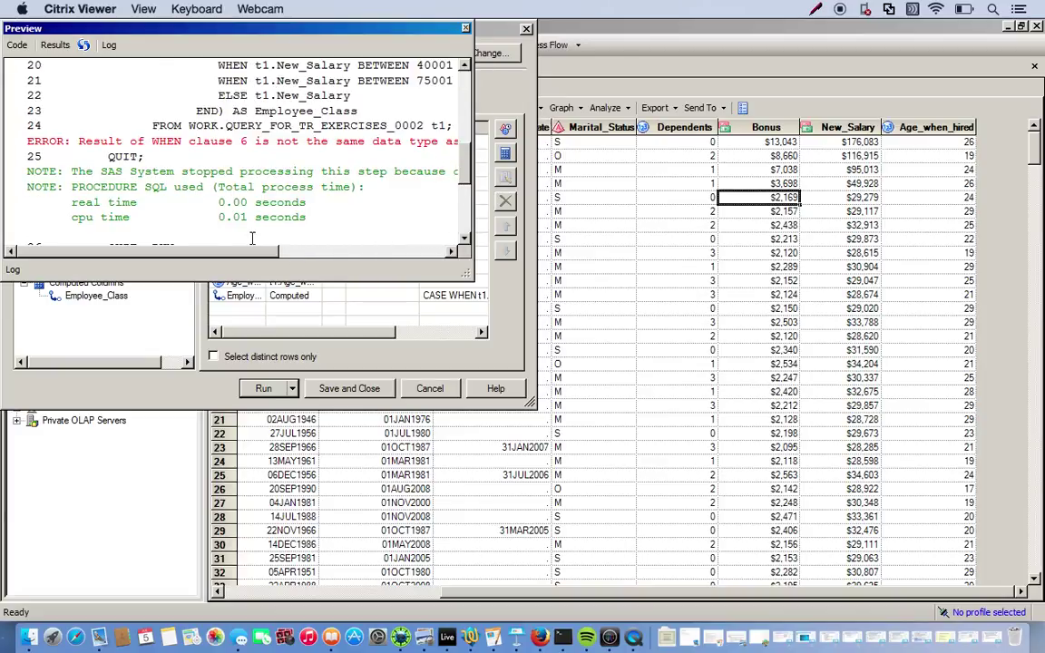
drag(247, 256, 399, 252)
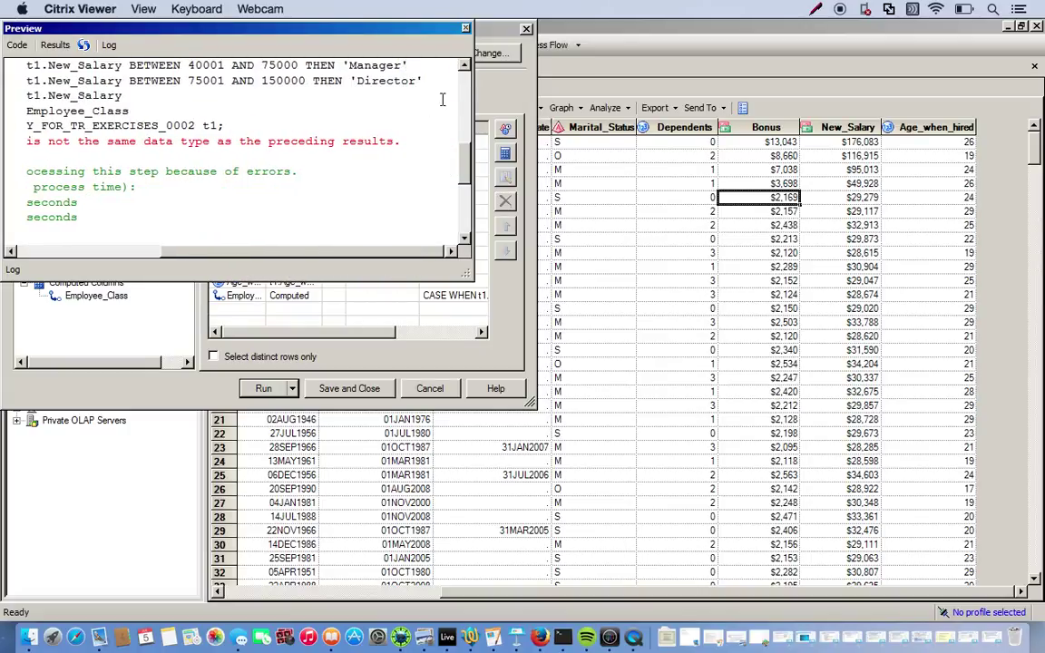
click(465, 30)
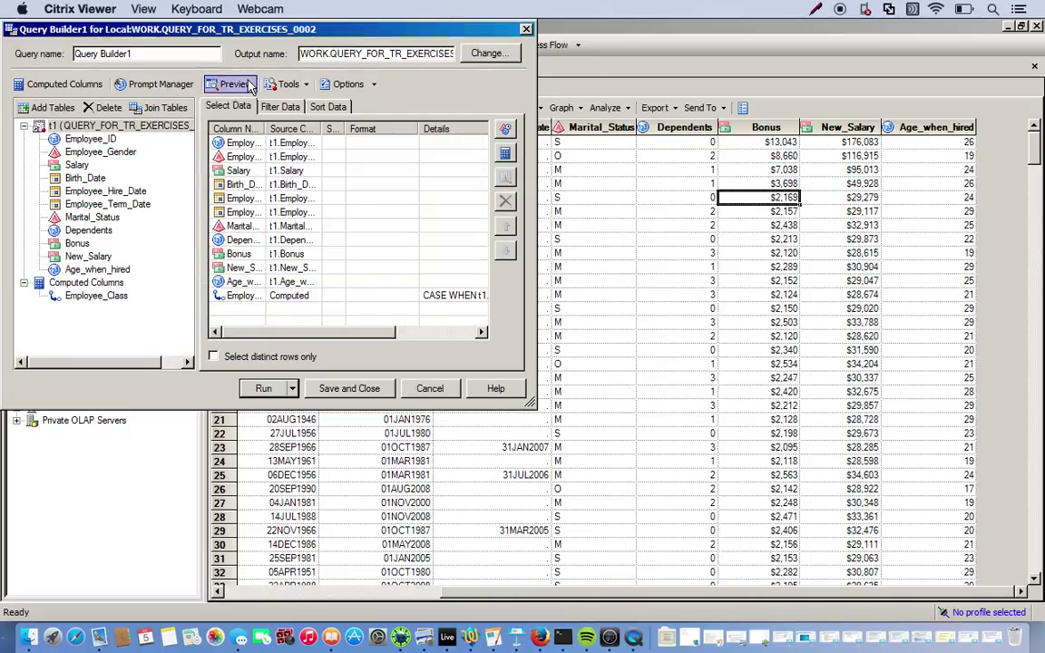
Change Employee_Class to a Character column type and rerun the query
click(45, 82)
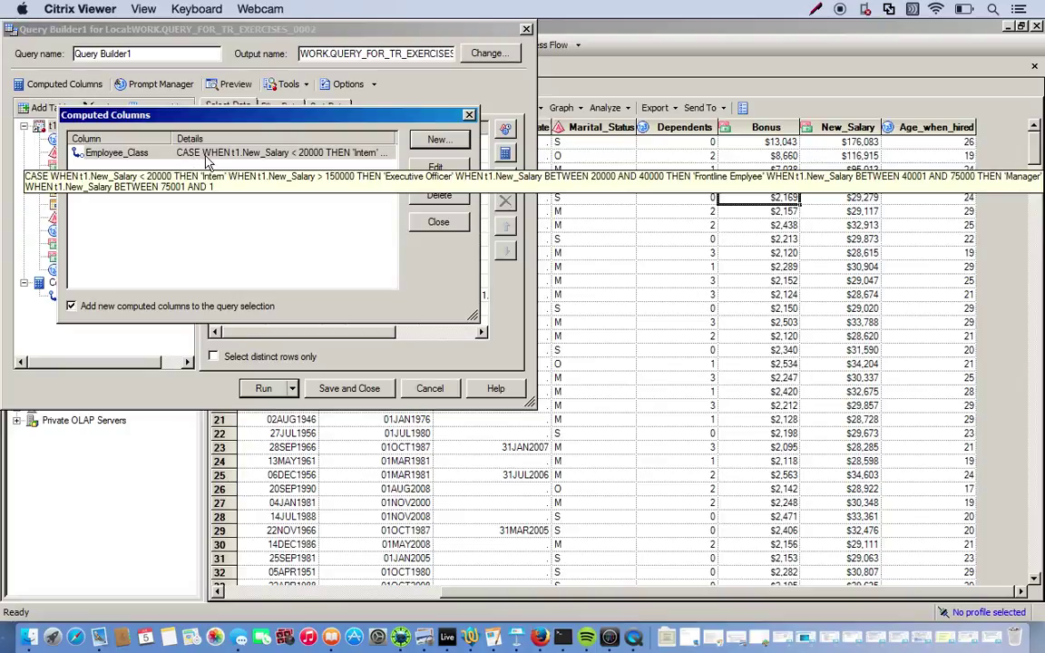
double_click(272, 153)
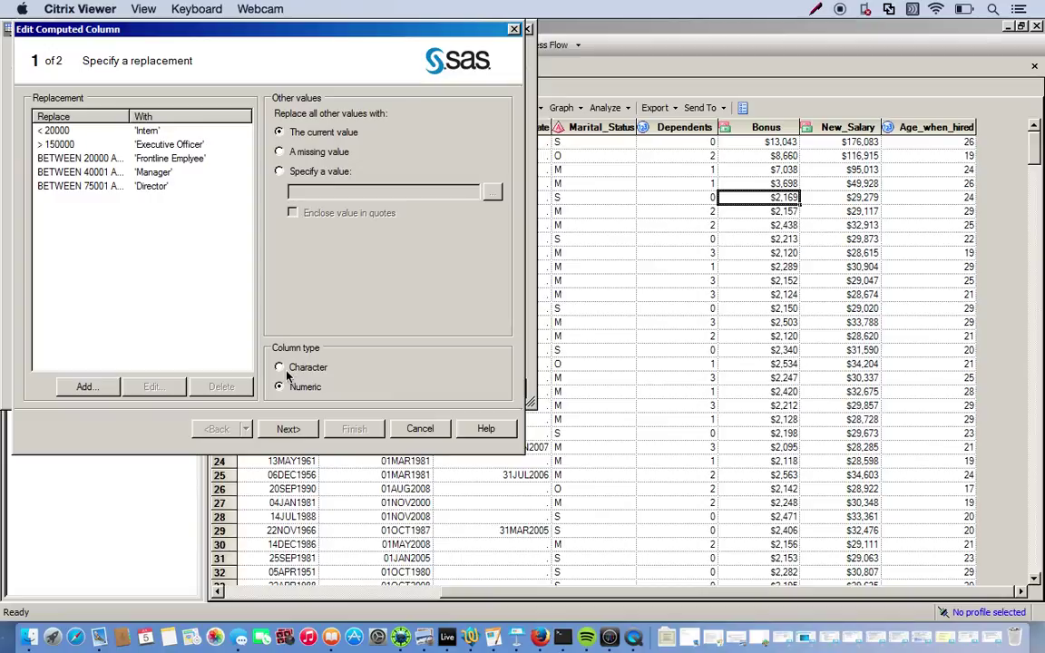
click(279, 367)
click(288, 429)
click(354, 429)
click(473, 221)
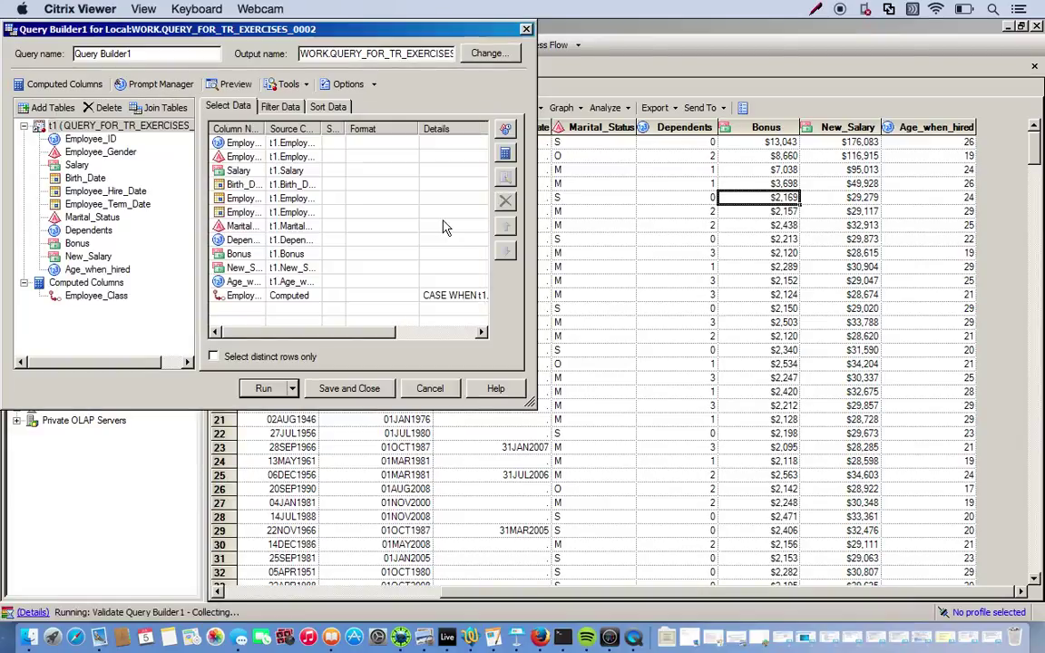
click(260, 388)
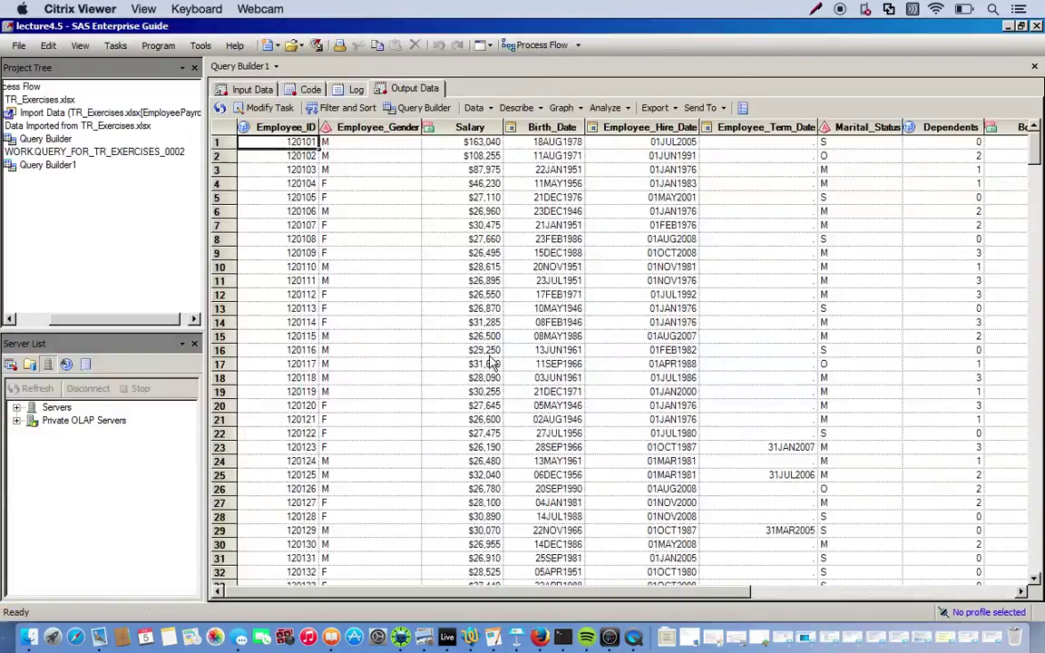
scroll(822, 544, right, 5)
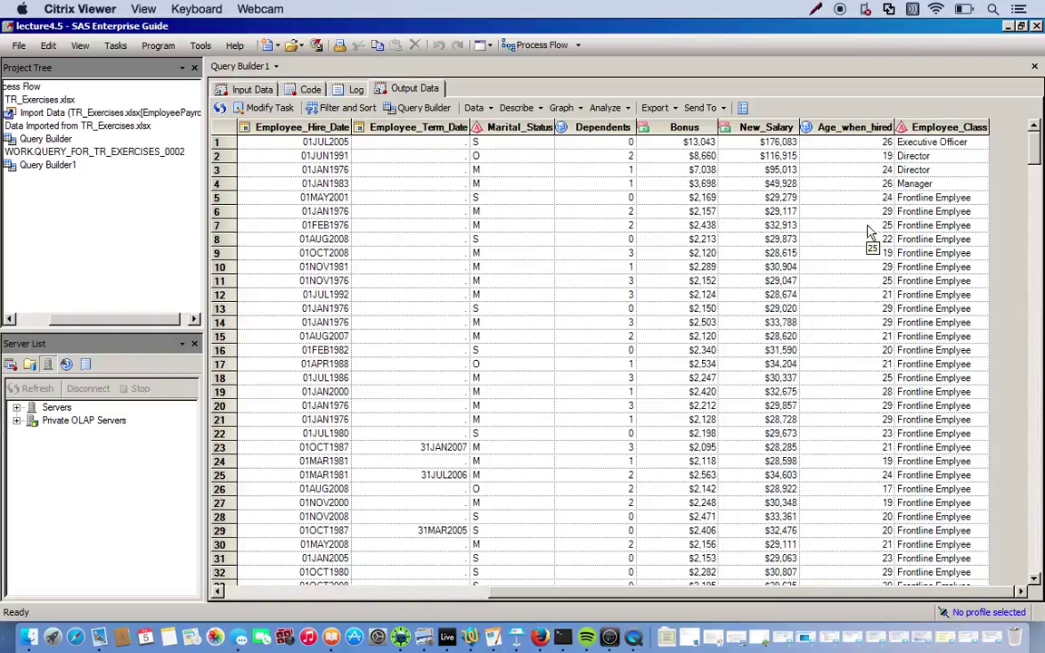
click(766, 143)
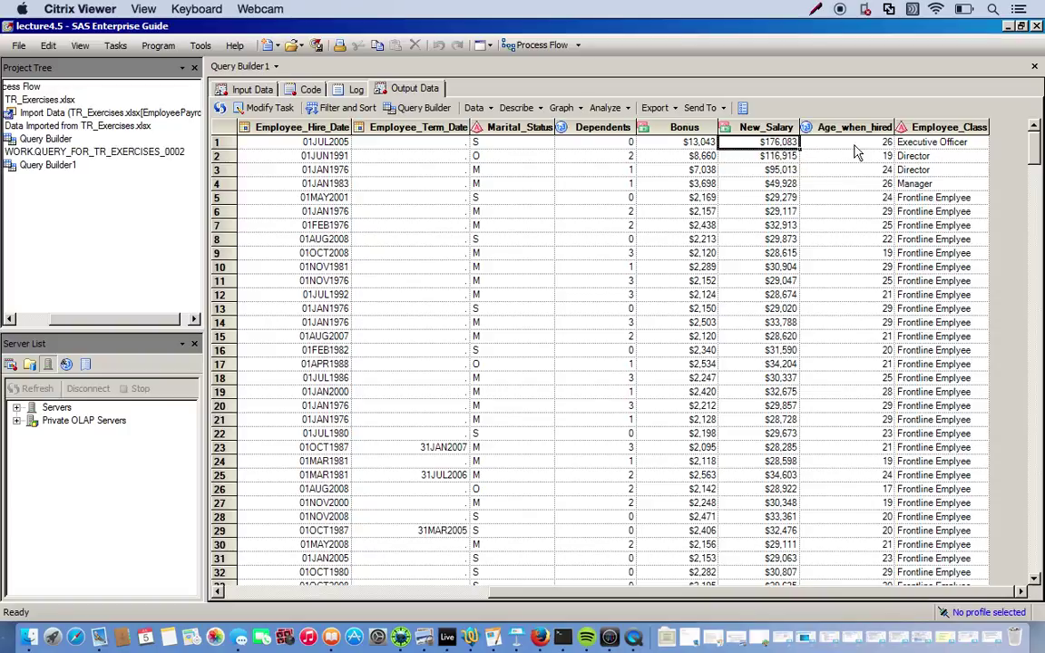
click(925, 145)
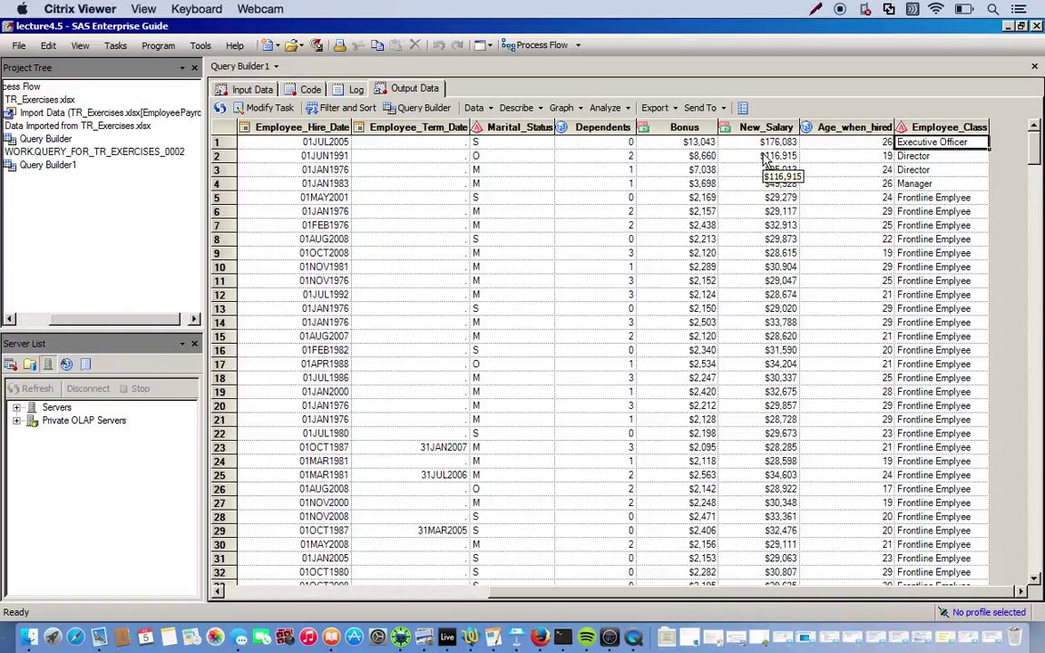
click(766, 157)
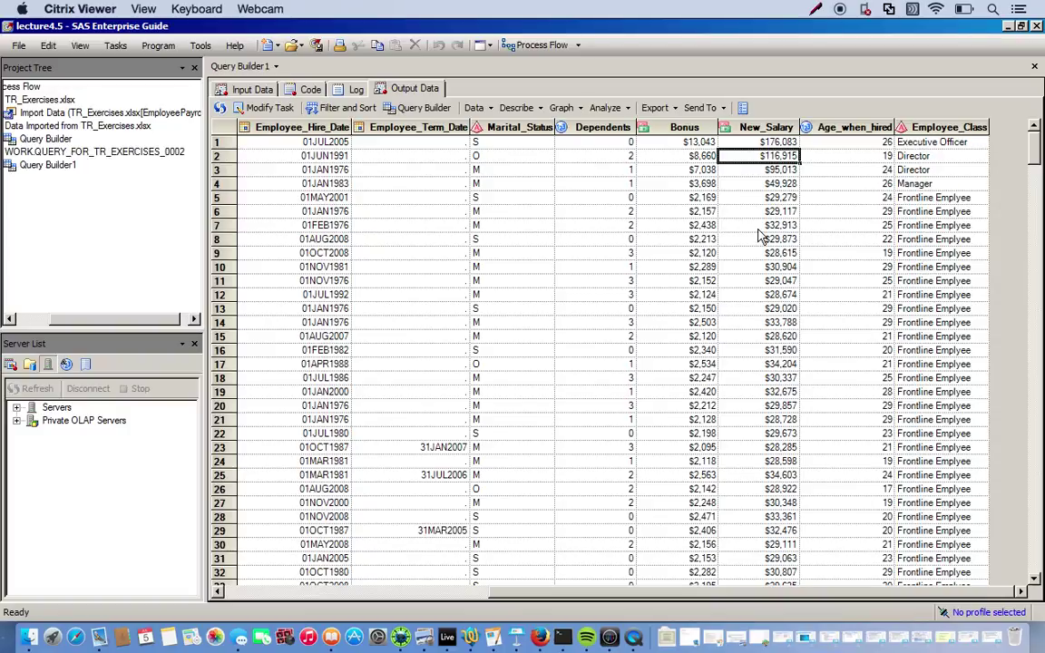
scroll(859, 412, down, 20)
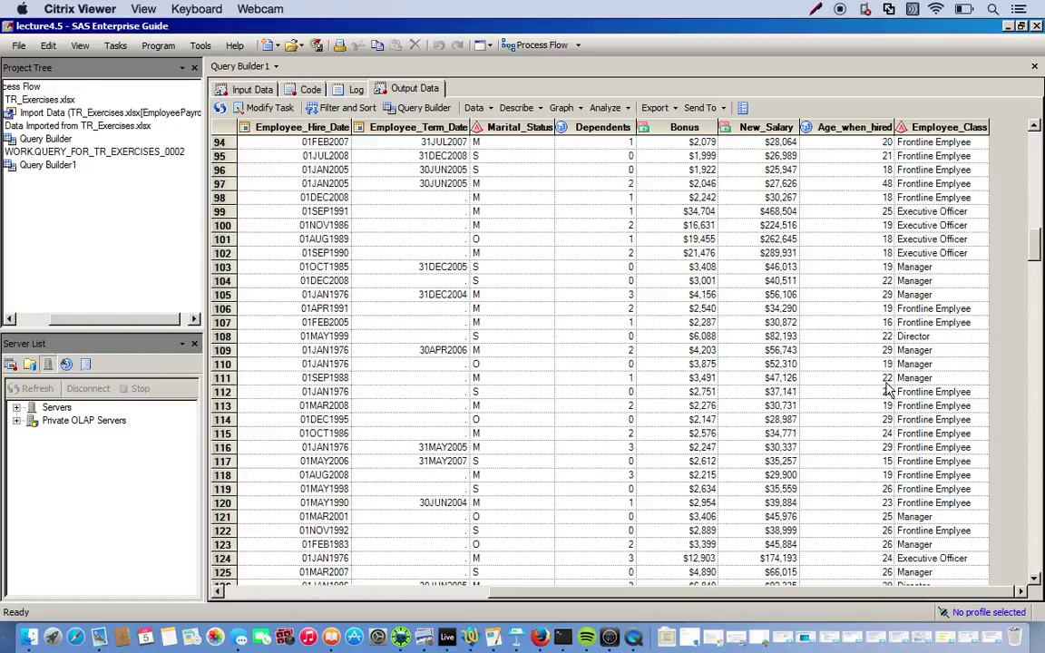
scroll(889, 390, down, 20)
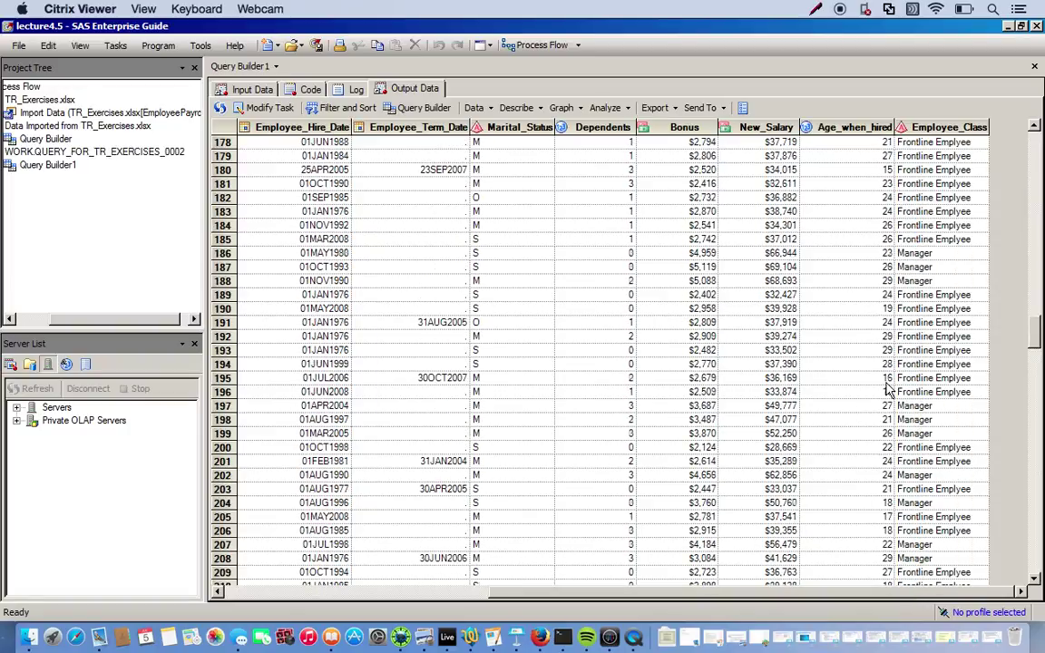
scroll(889, 390, down, 20)
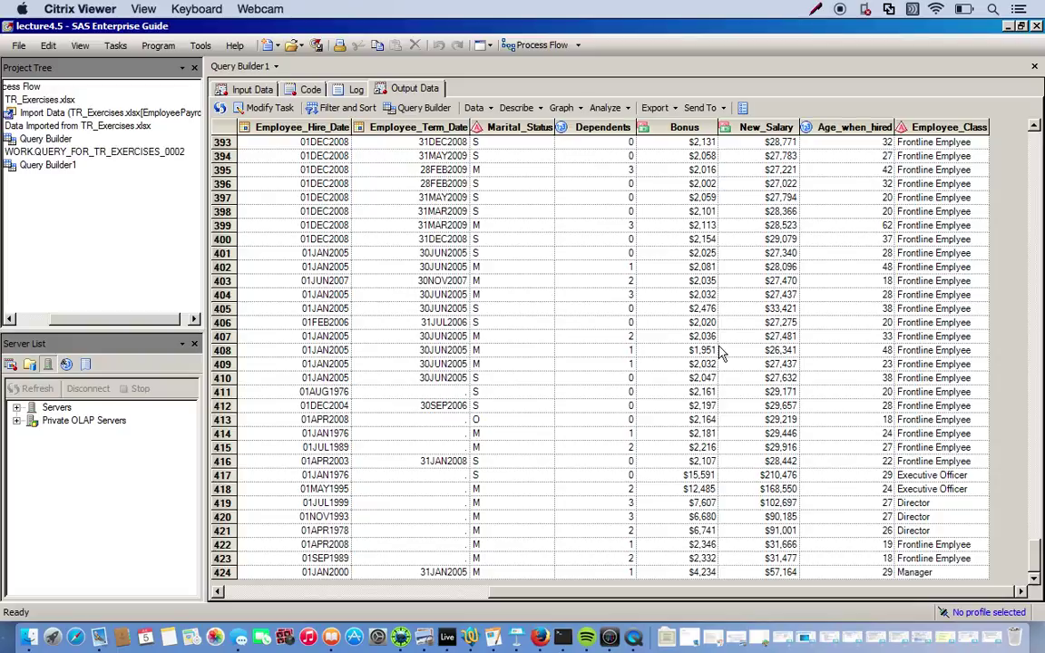
click(457, 594)
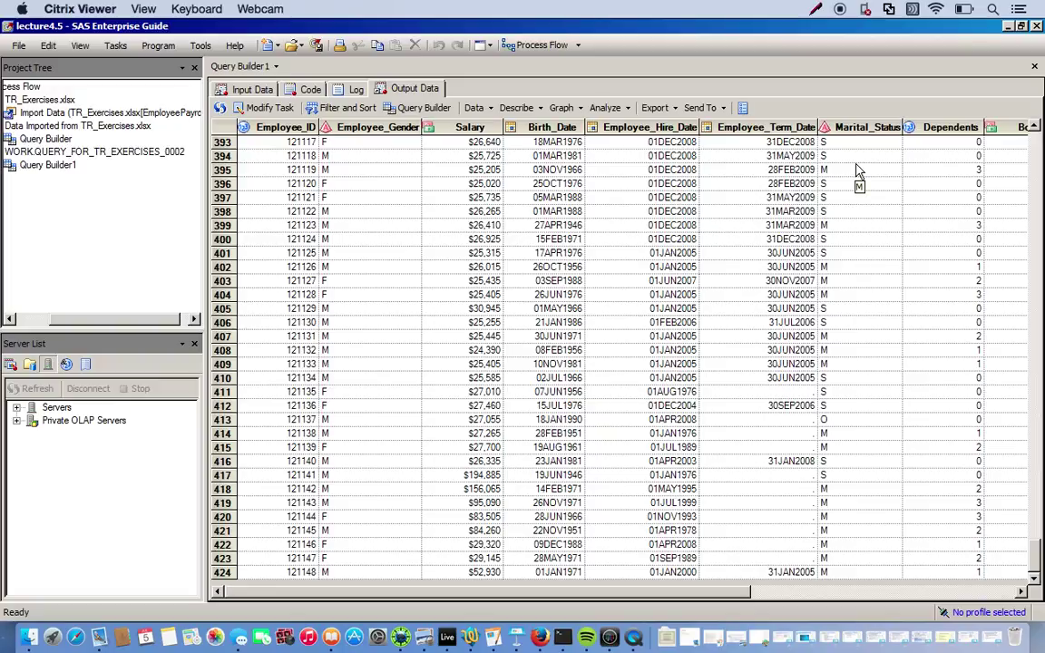
click(907, 594)
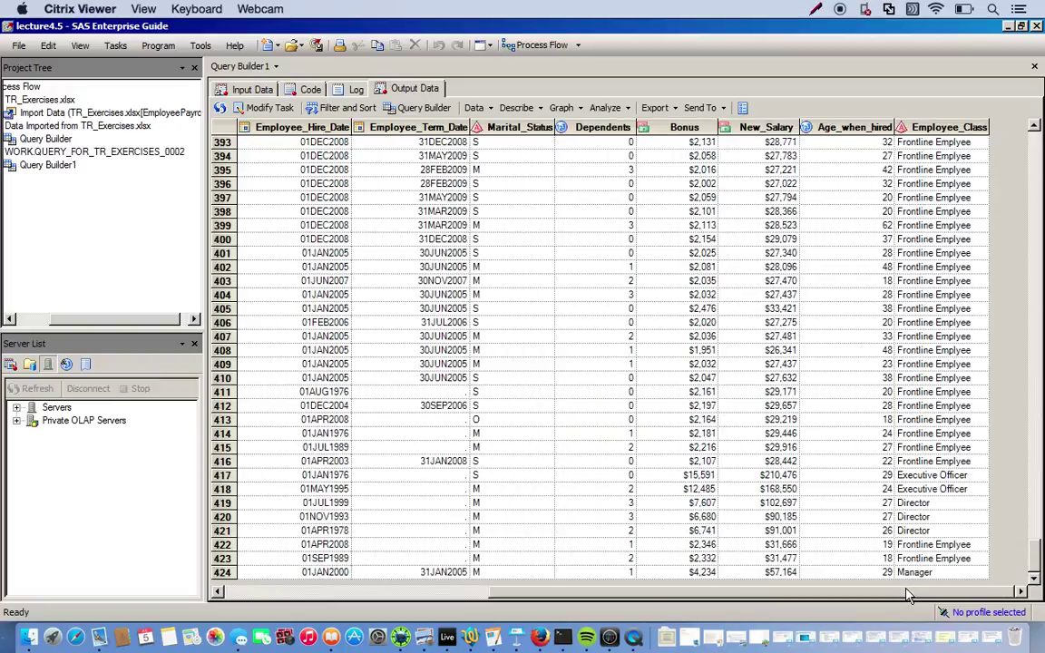
Reopen the query and start a new recoded column from Employee_Gender
click(263, 113)
click(64, 86)
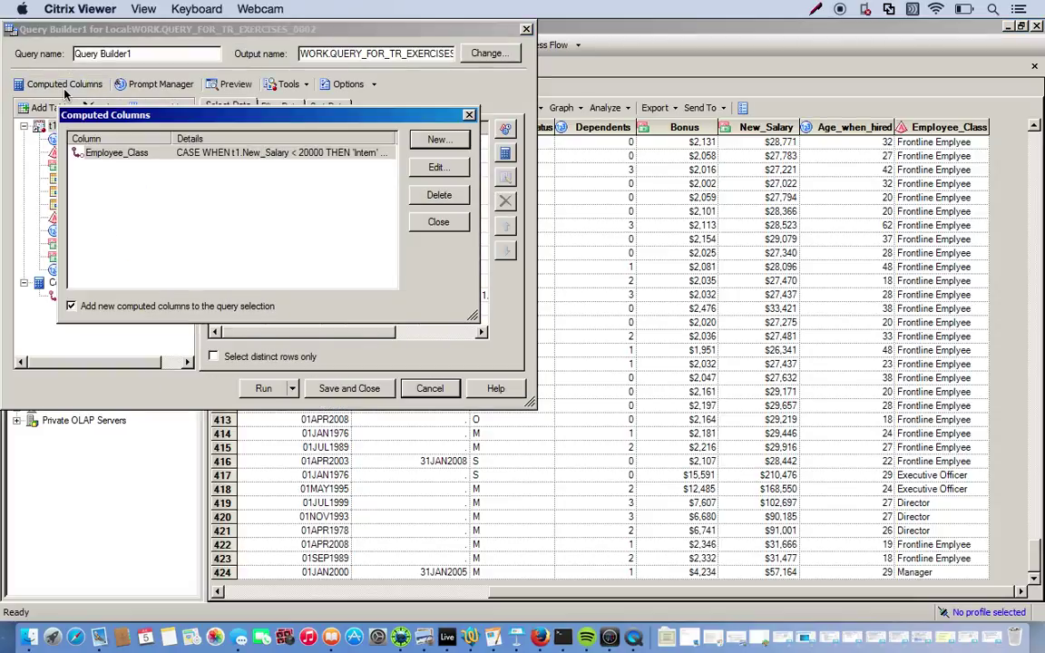
click(438, 140)
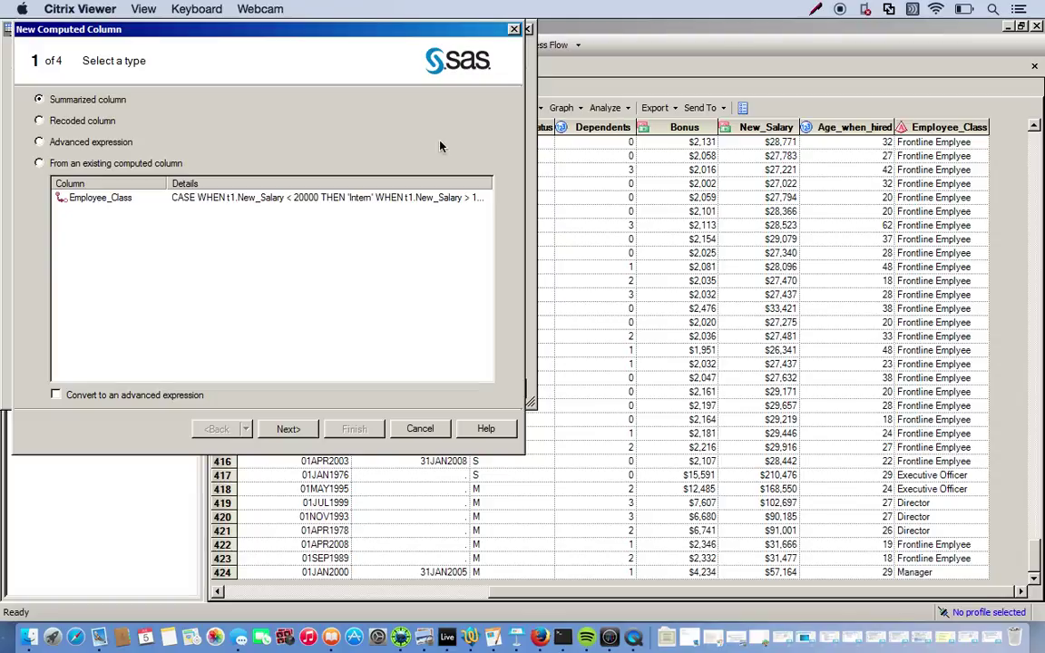
click(52, 117)
click(288, 429)
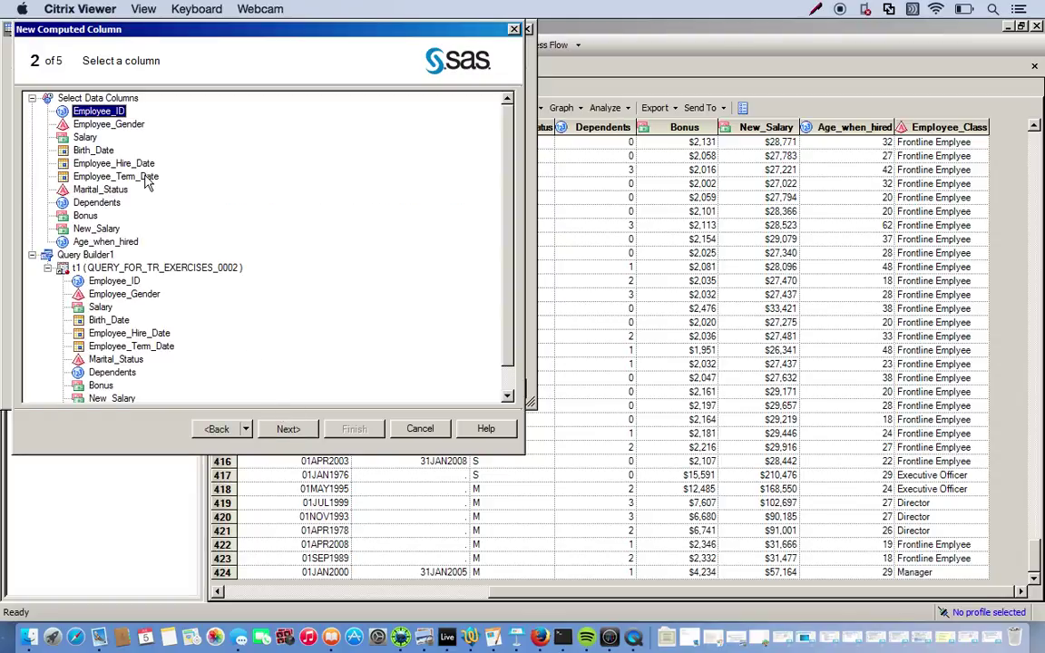
click(102, 125)
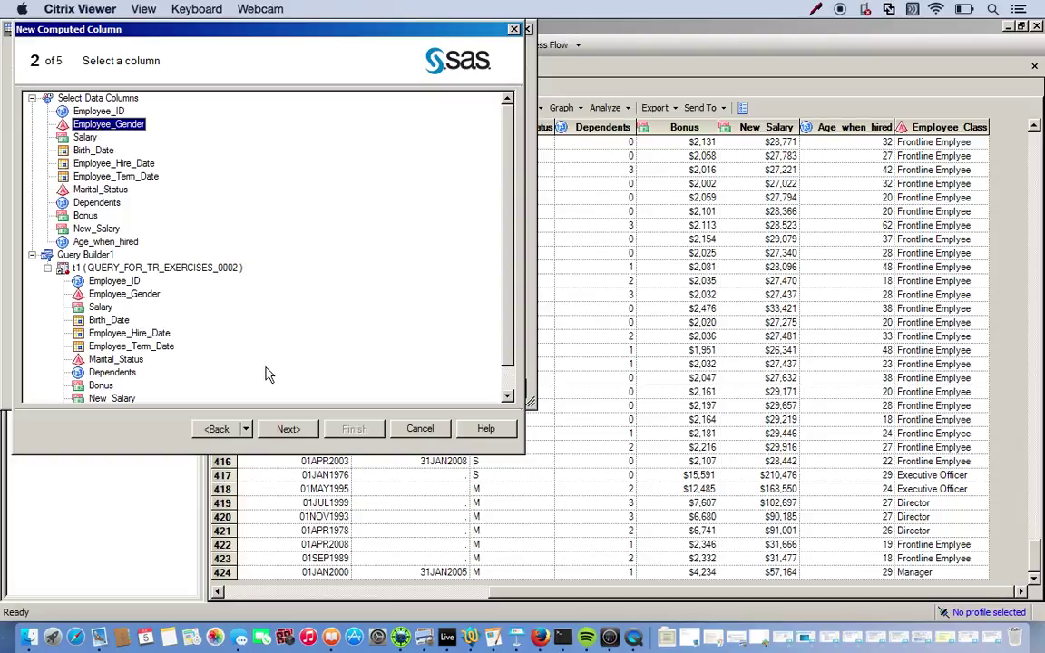
click(289, 429)
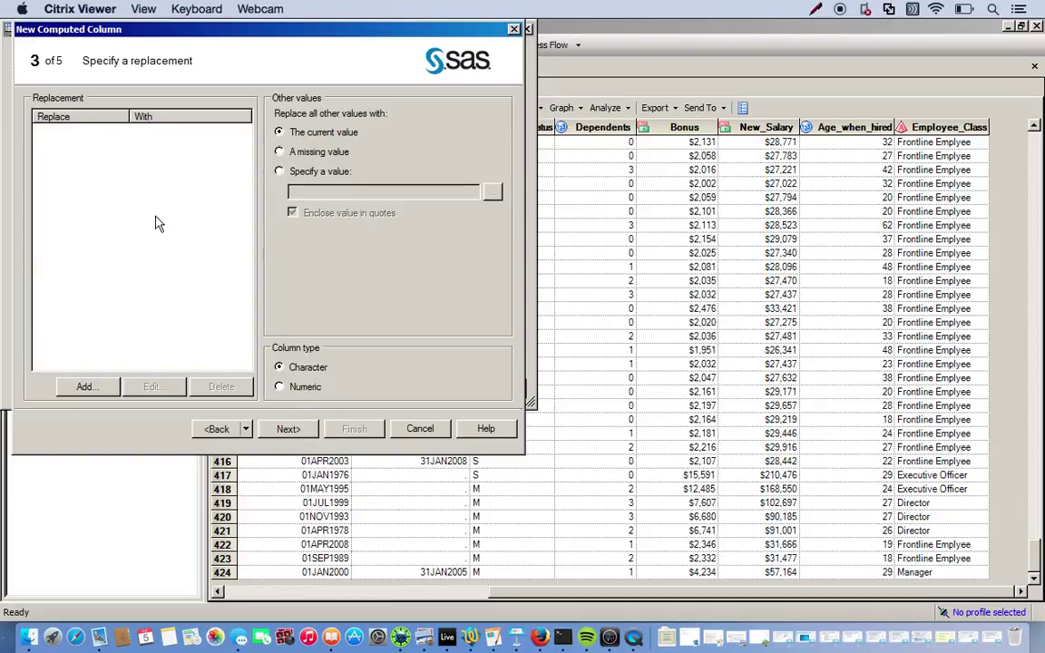
Add value replacements mapping F to Female and M to Male
click(88, 388)
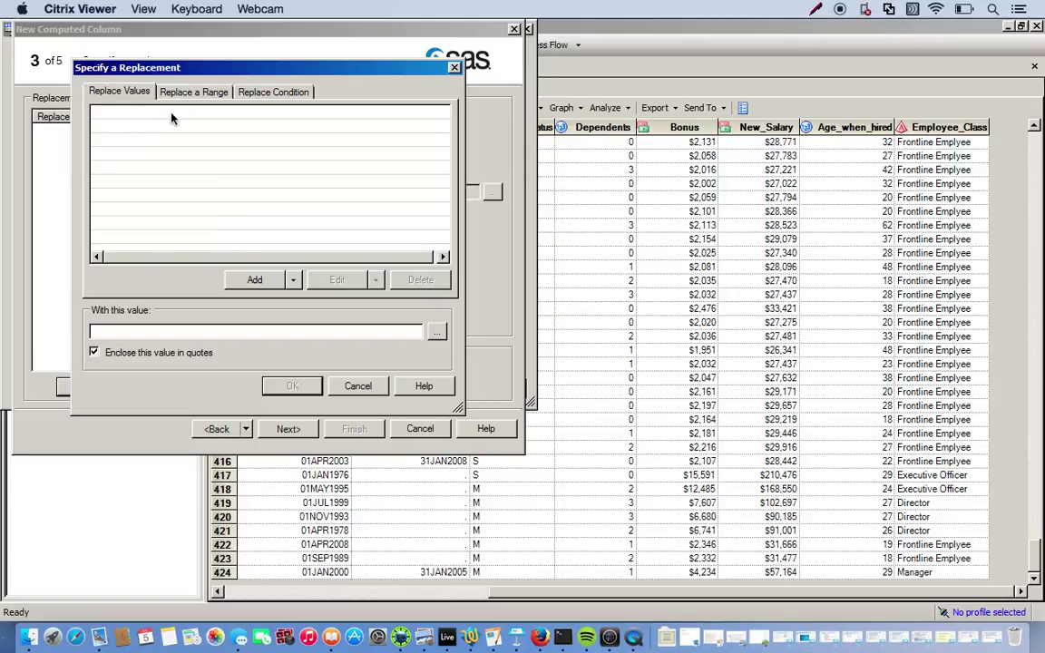
click(255, 280)
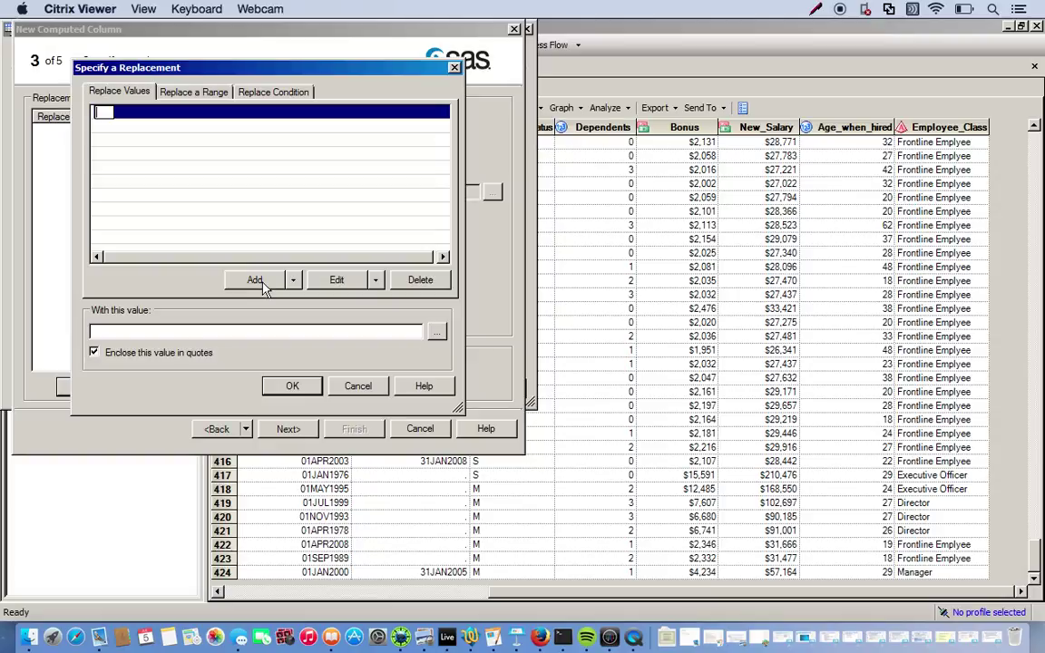
text(F)
click(236, 332)
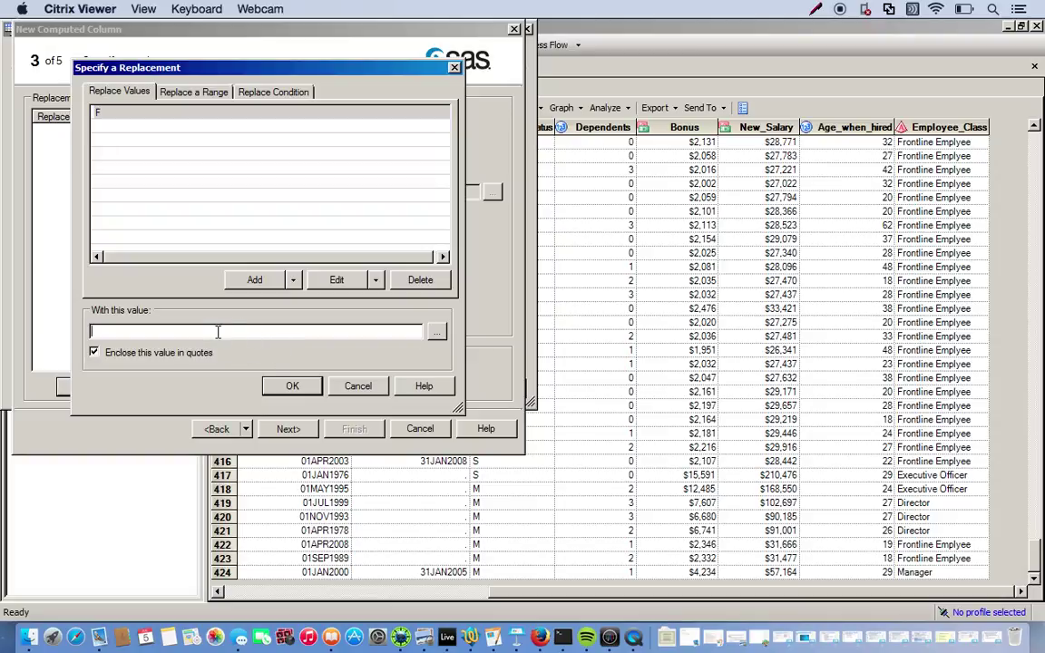
text(Female)
click(292, 386)
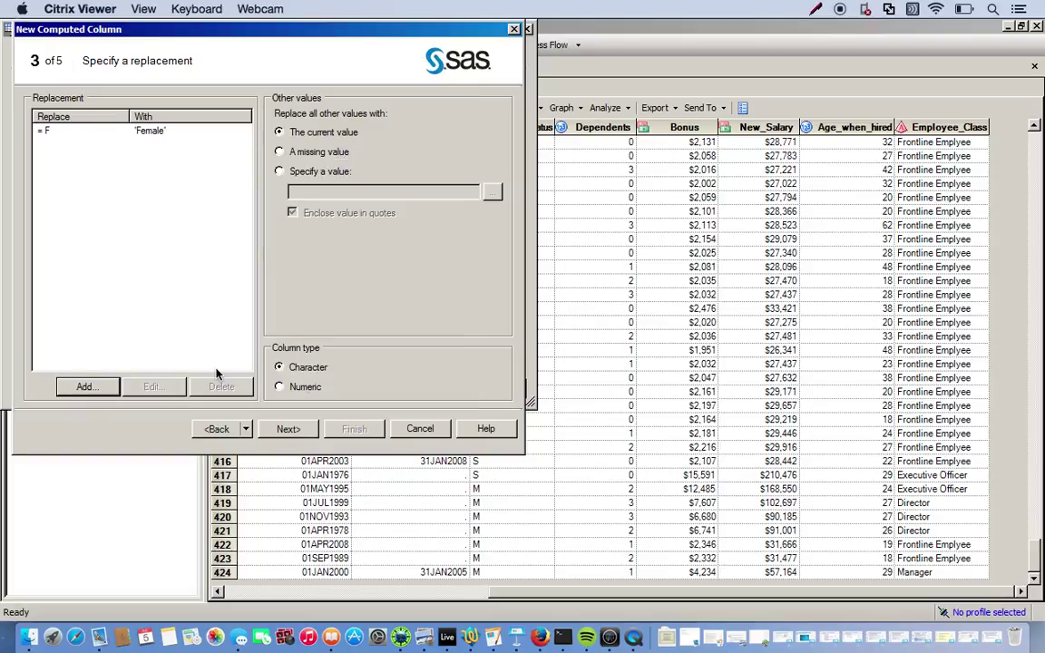
click(85, 386)
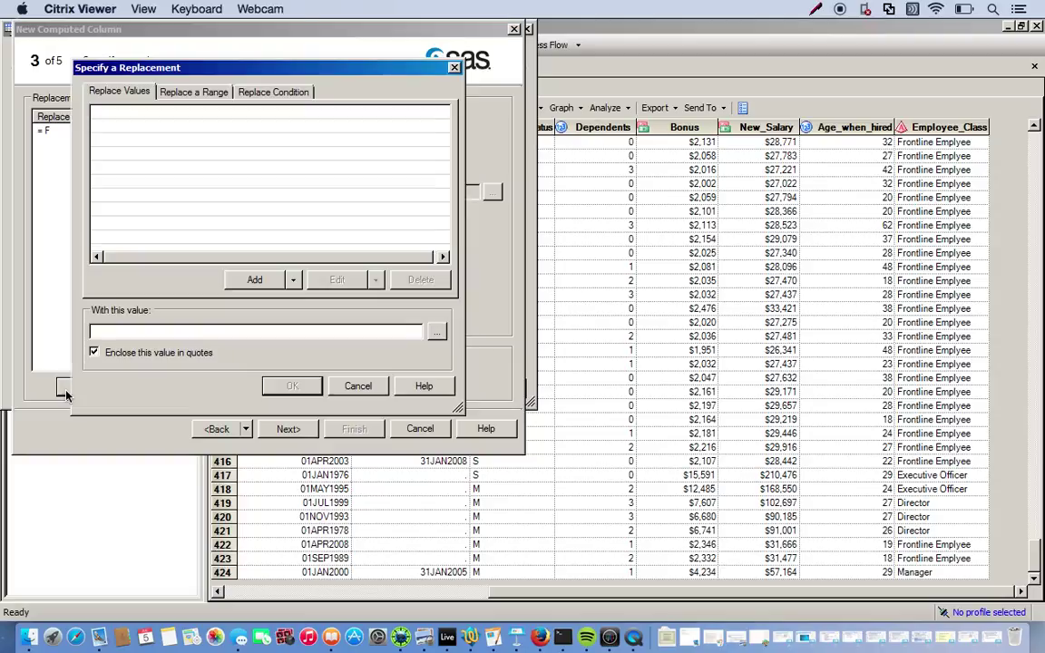
click(254, 281)
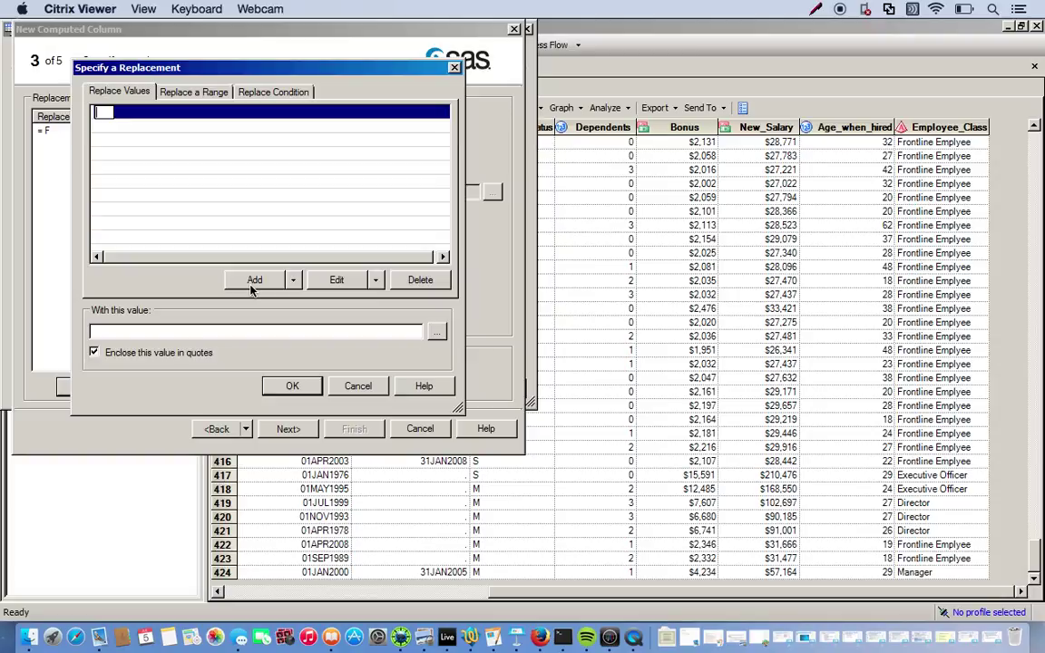
text(M)
key(Tab)
text(Male)
click(294, 386)
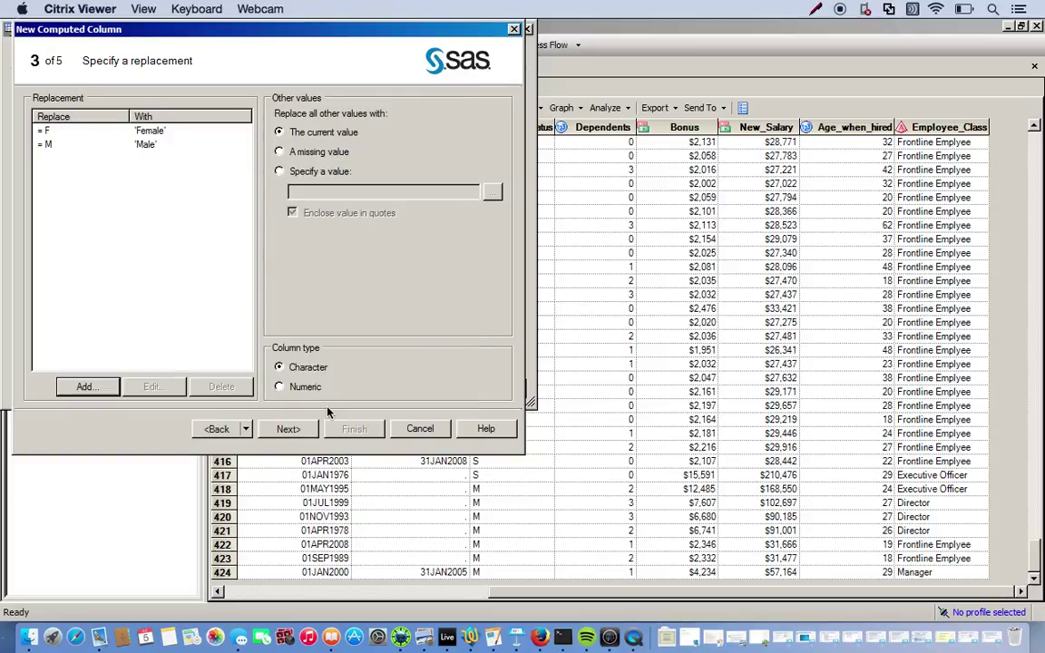
Name the column Gender_ and finish creating it
click(286, 429)
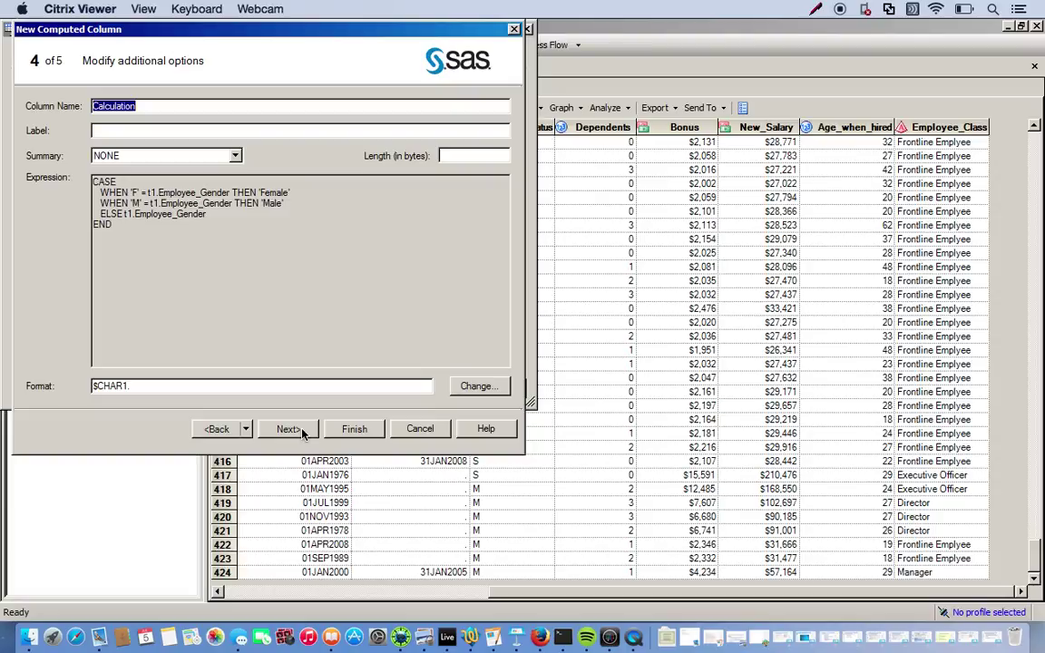
text(Gender_)
click(289, 430)
click(350, 430)
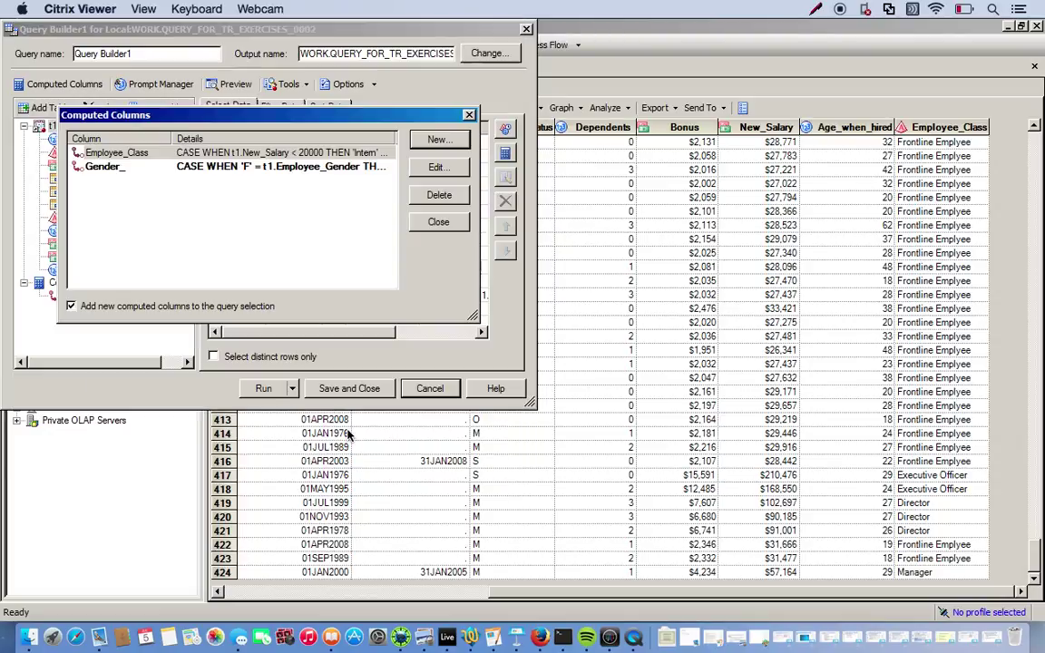
Rerun the query with the new Gender_ column, replacing the previous results
click(438, 222)
click(264, 387)
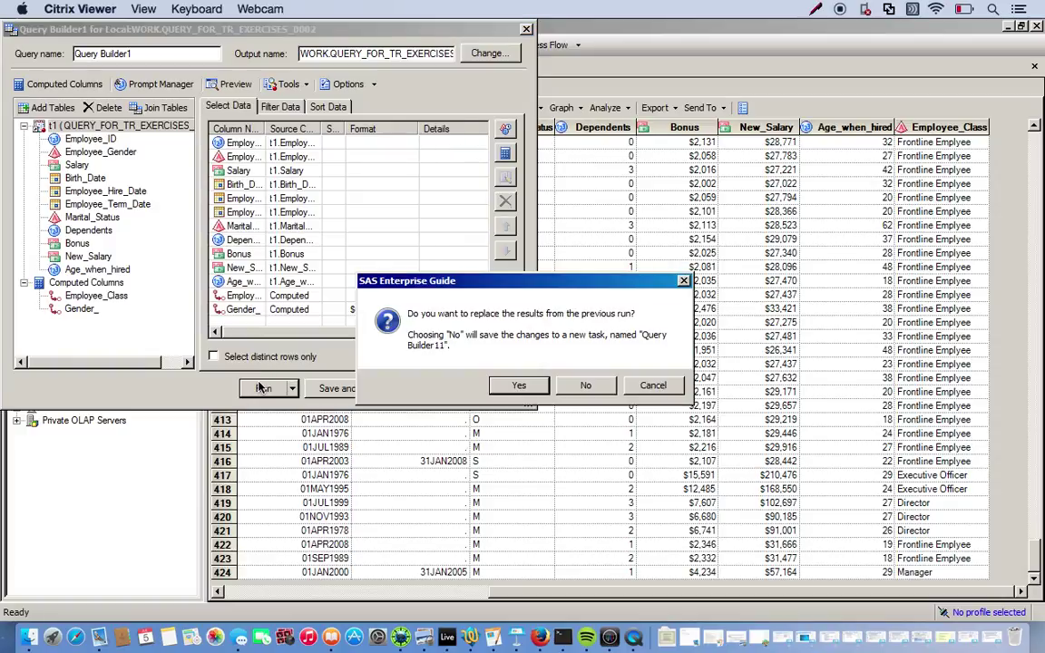
click(522, 390)
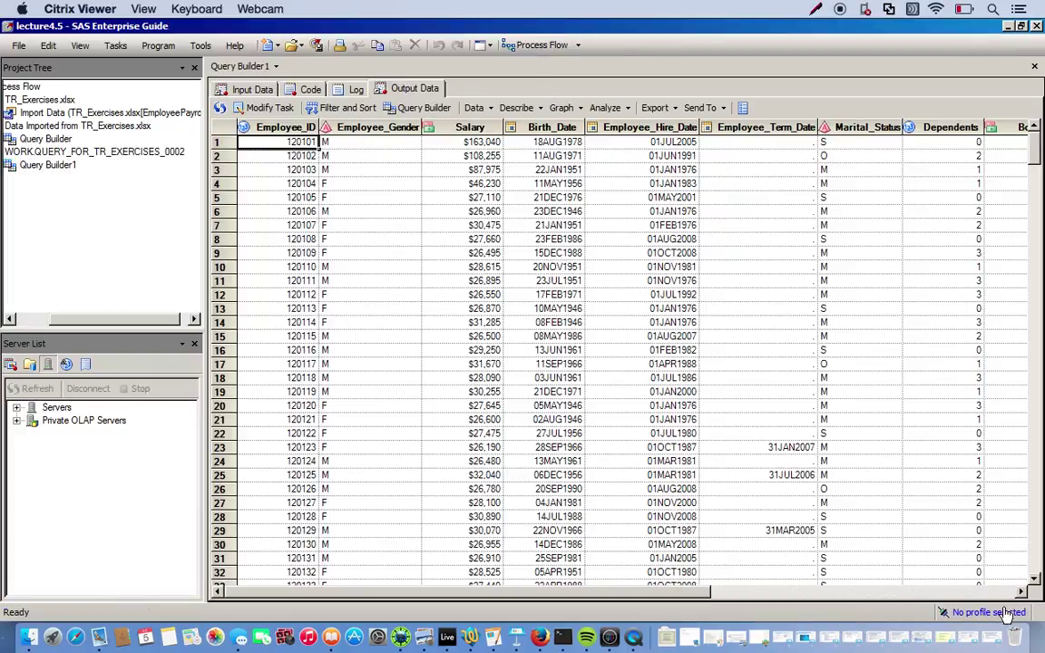
Scroll the output right to check the Gender_ column after Employee_Class
click(986, 592)
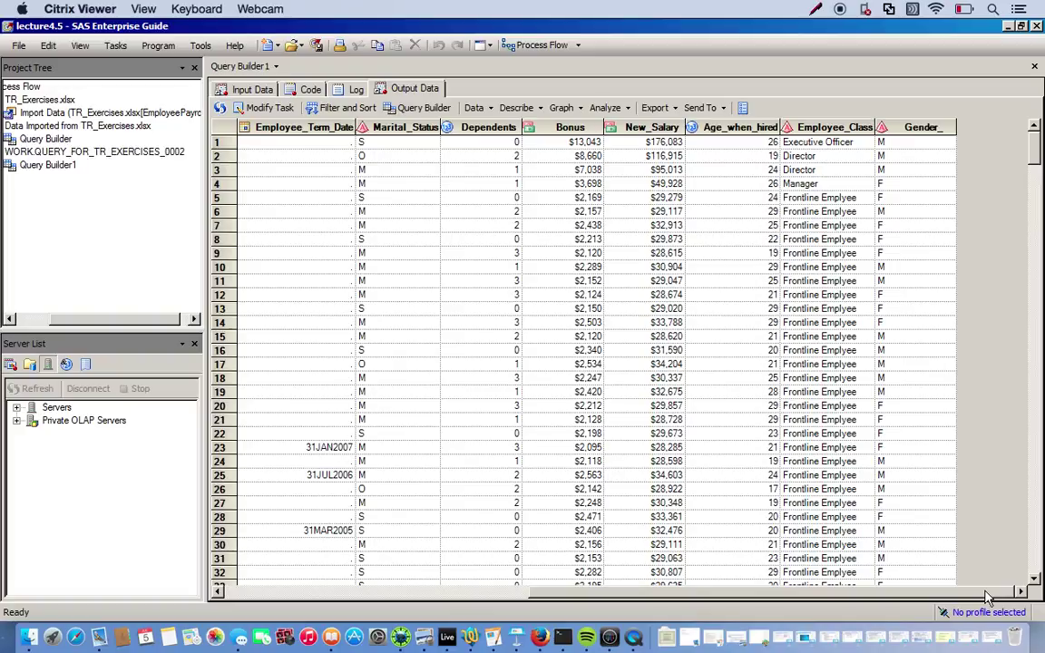
click(456, 594)
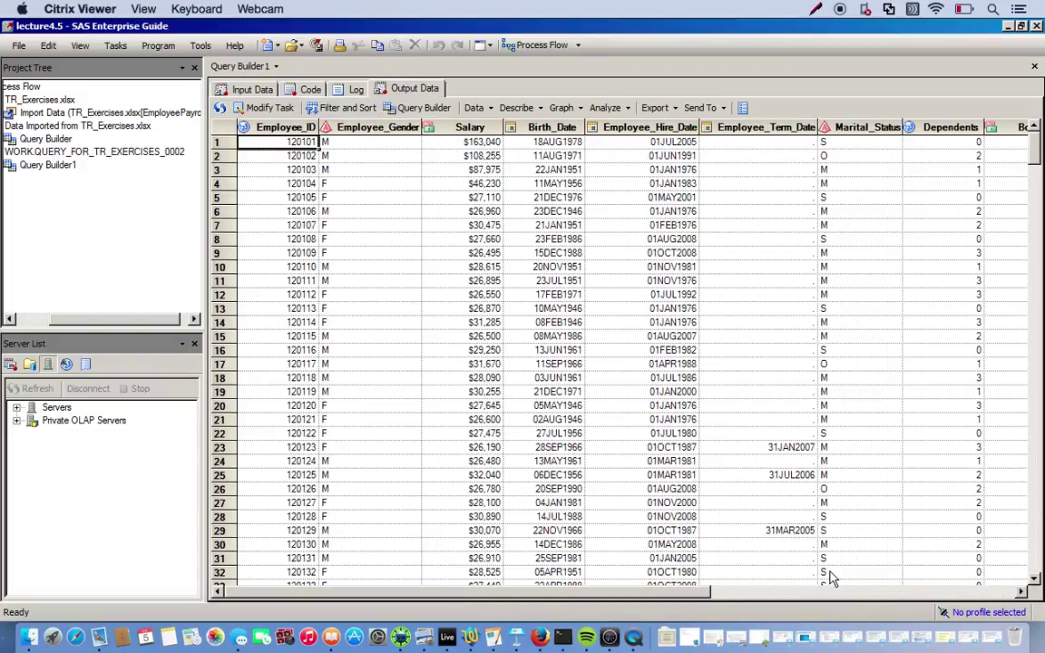
scroll(788, 544, right, 5)
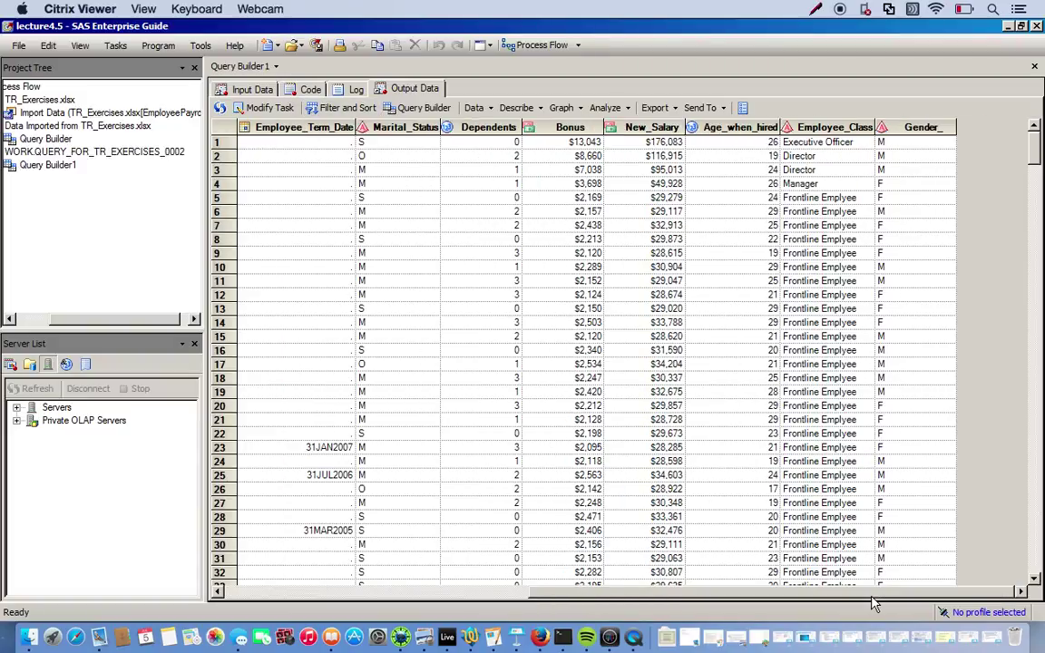
Change the Gender_ computed column's format from $CHAR1 to $CHAR8
click(256, 107)
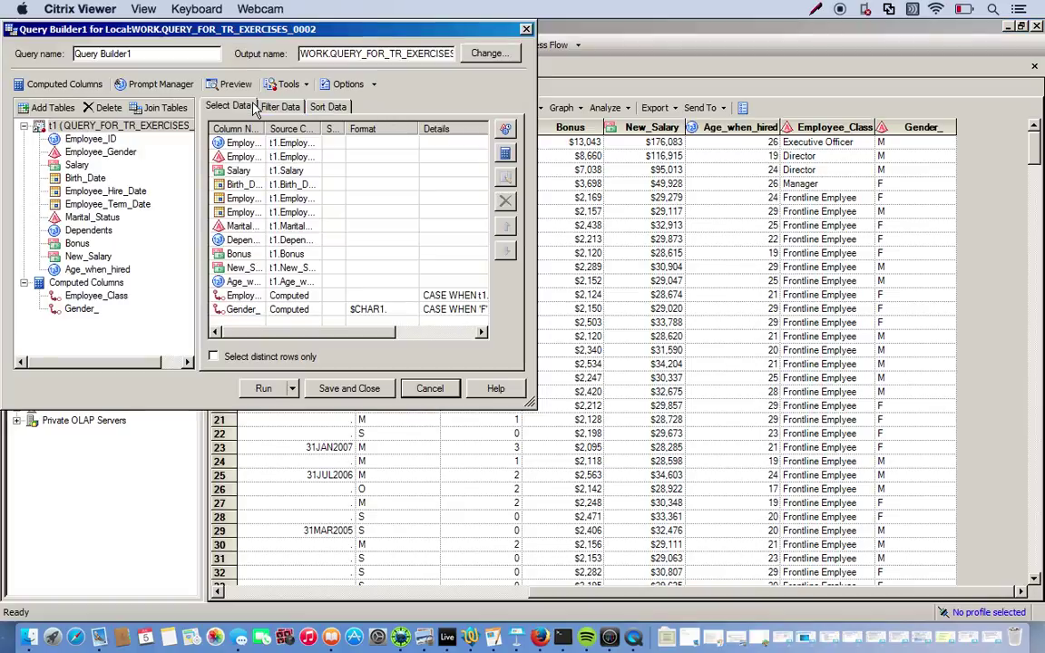
click(57, 79)
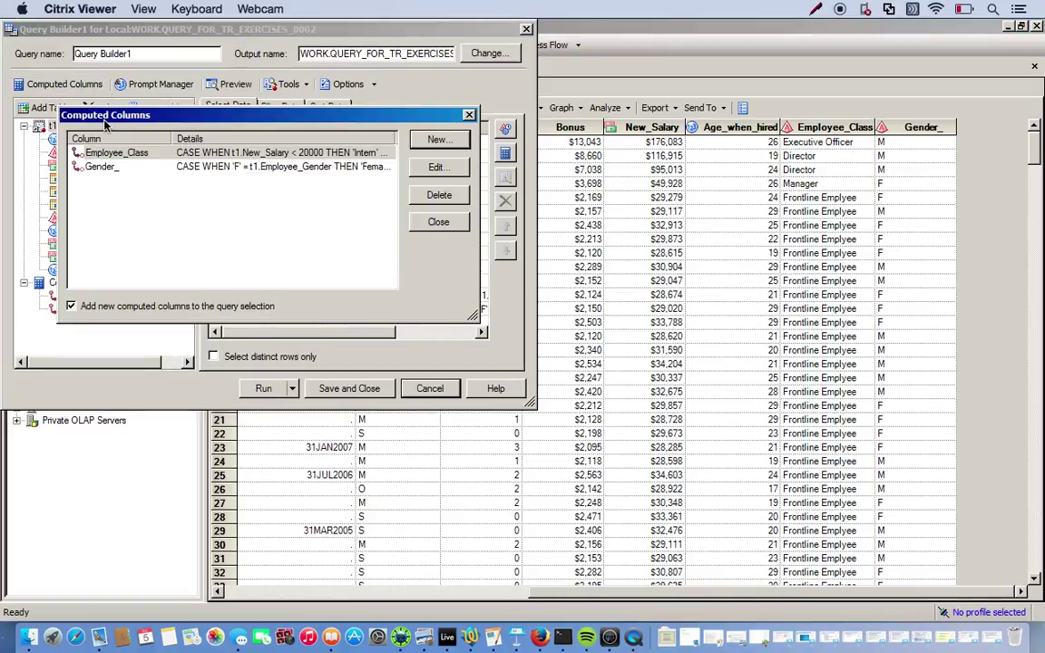
double_click(113, 167)
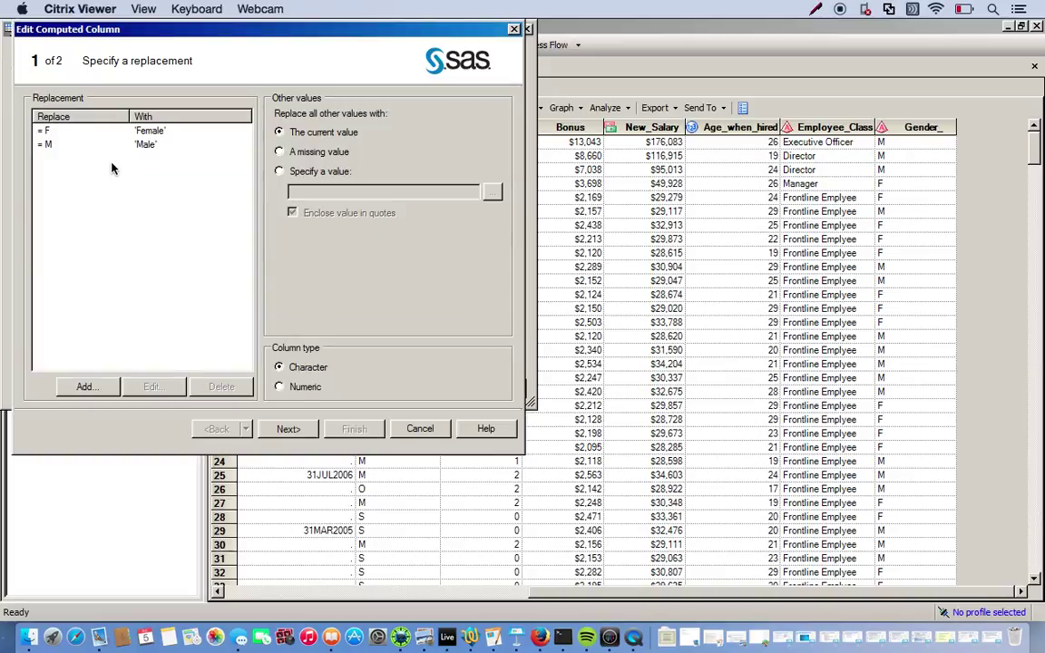
click(289, 429)
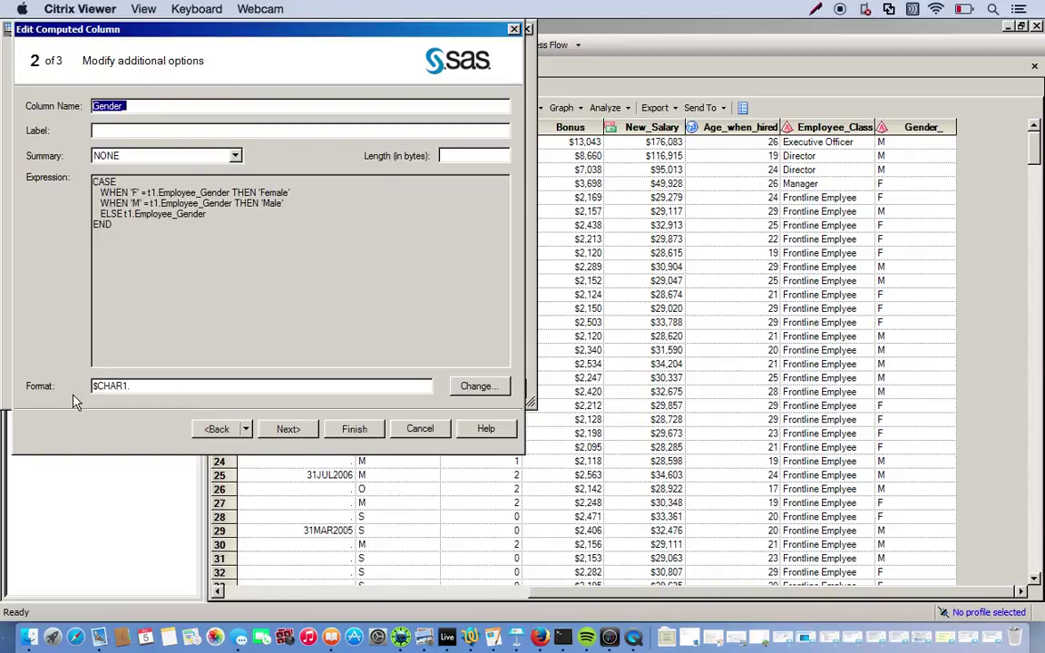
click(127, 387)
key(BackSpace)
text(8)
click(349, 428)
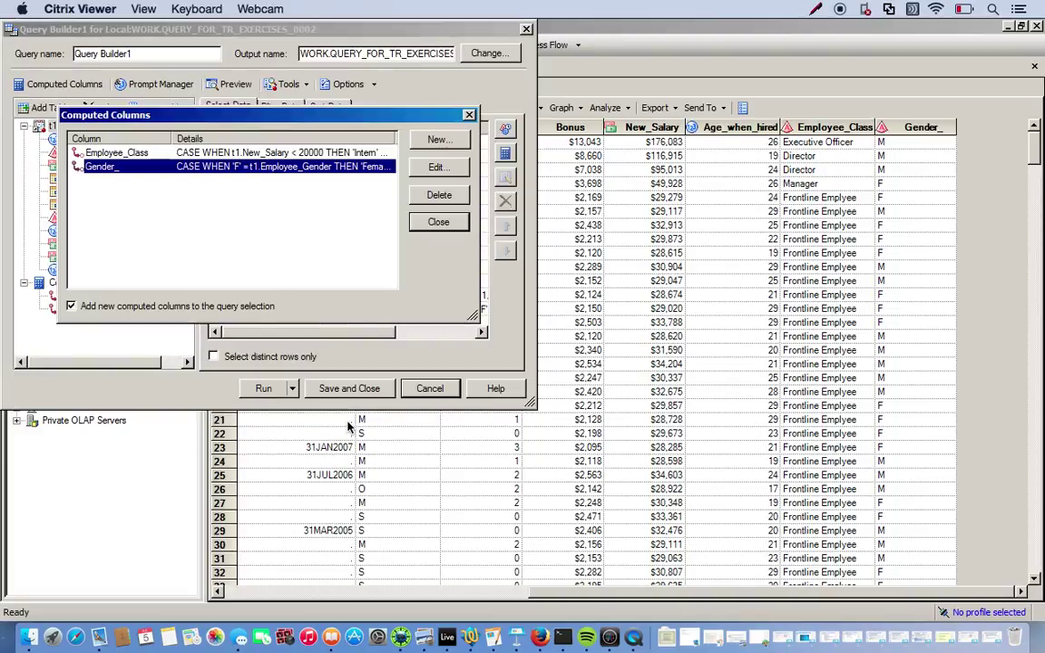
Rerun the query, replacing previous results, and check that Gender_ shows Male and Female
click(438, 222)
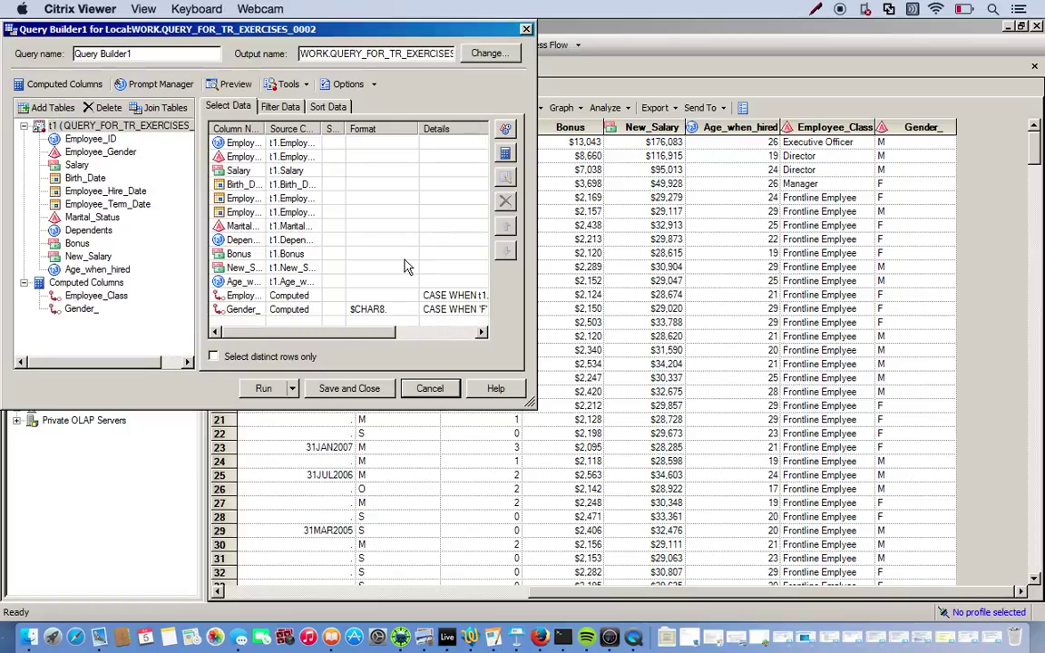
click(261, 389)
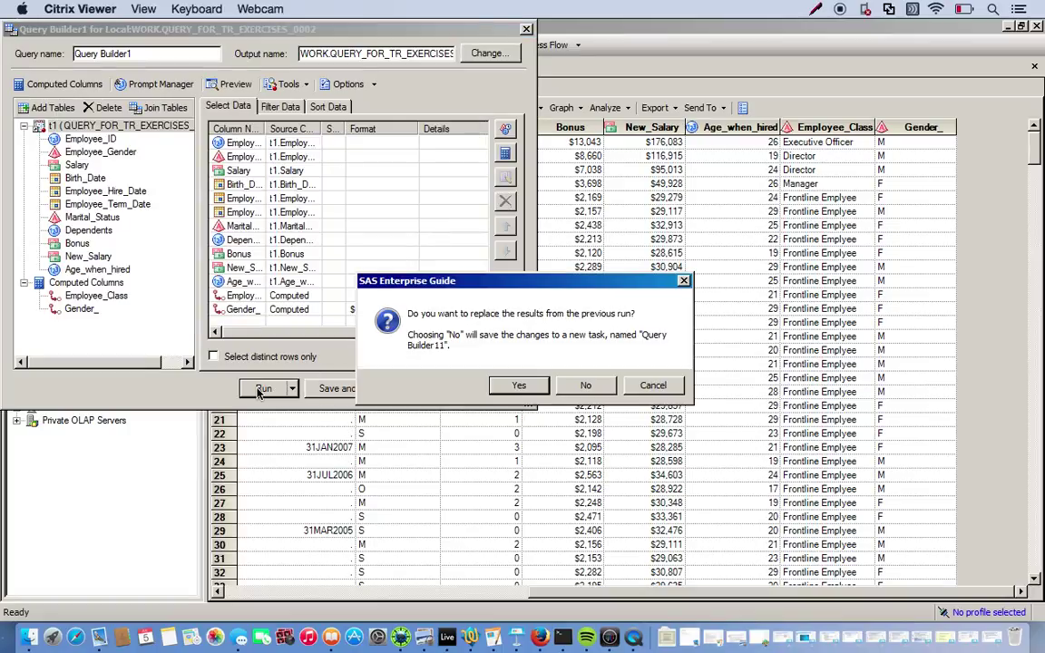
click(503, 390)
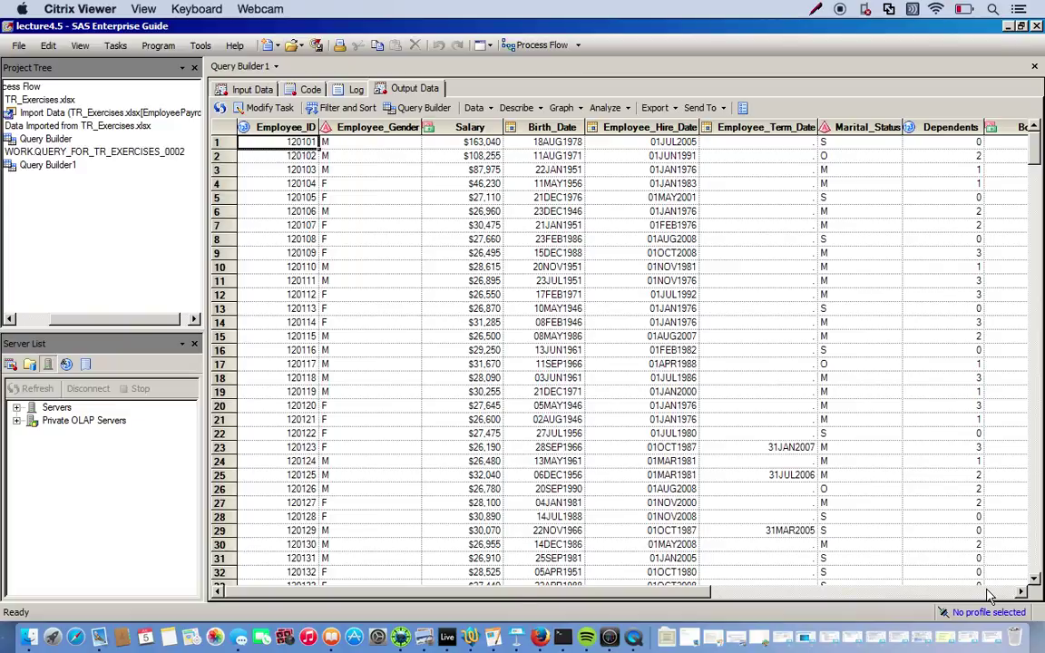
click(988, 591)
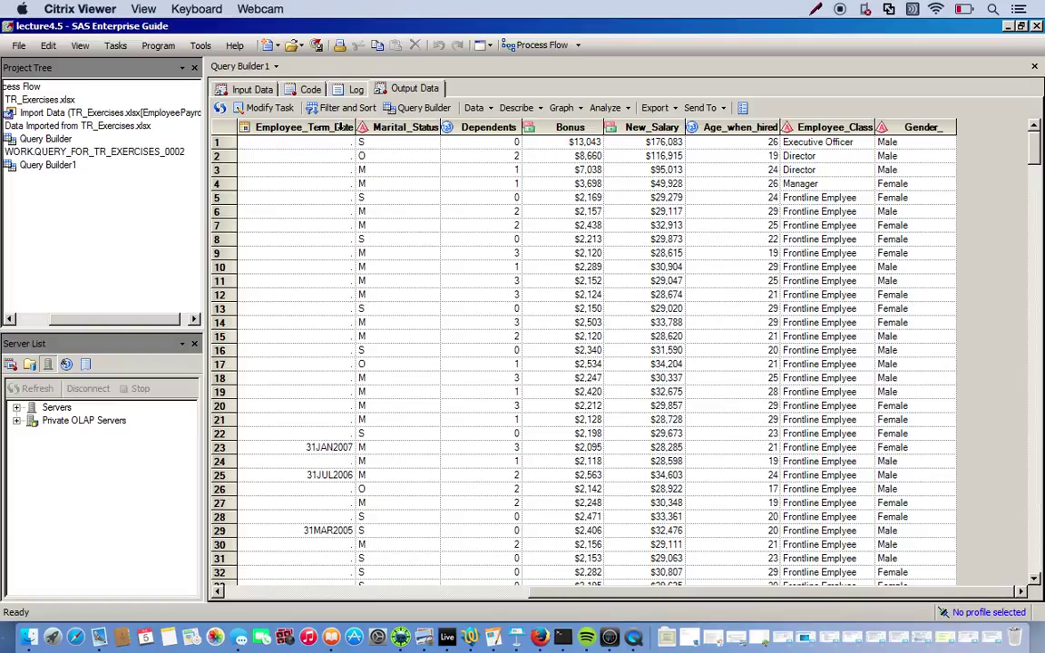
Start a new recoded computed column based on Marital_Status
click(256, 110)
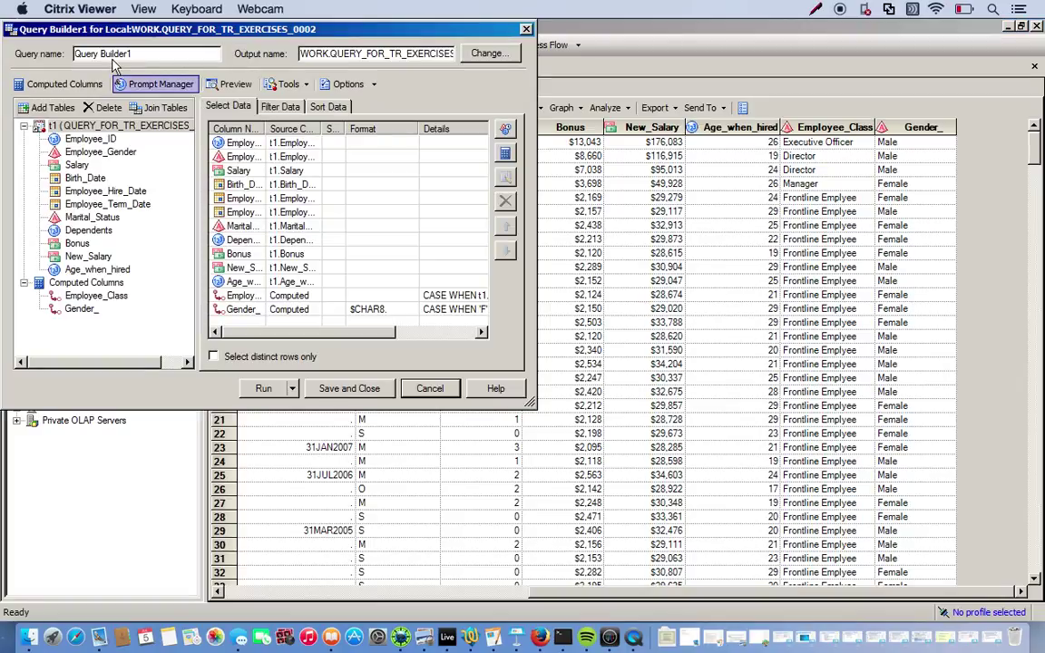
click(70, 84)
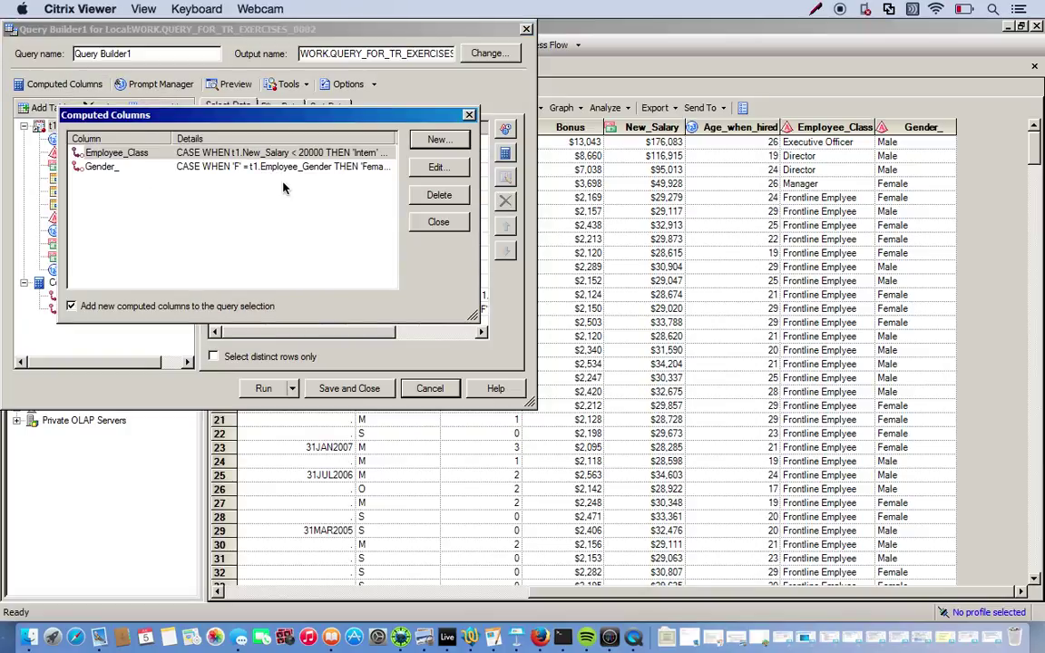
click(439, 142)
click(64, 119)
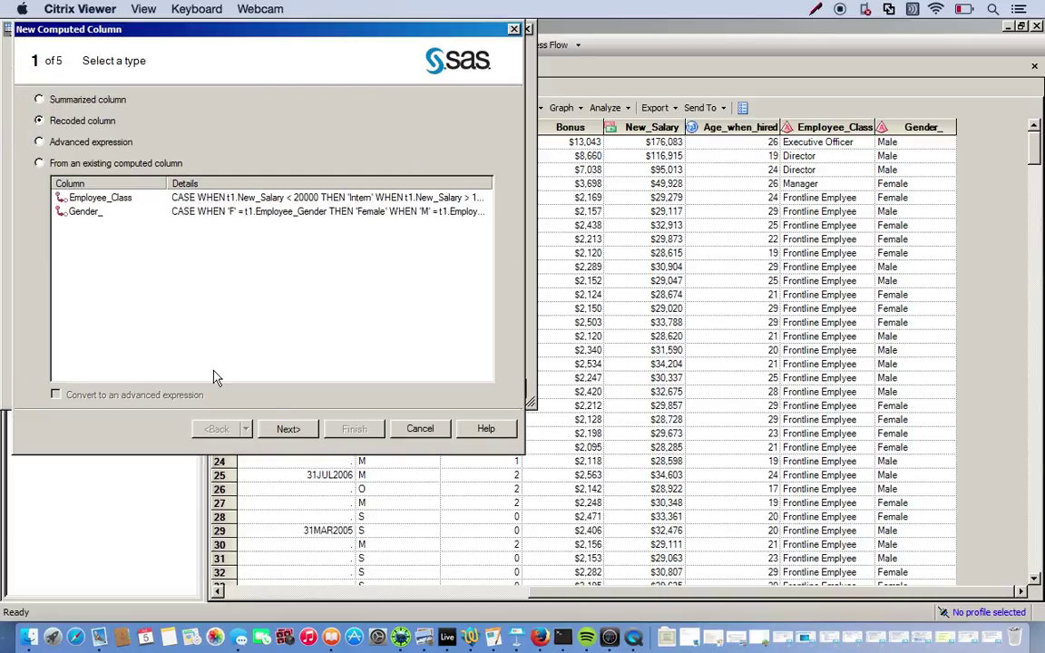
click(287, 428)
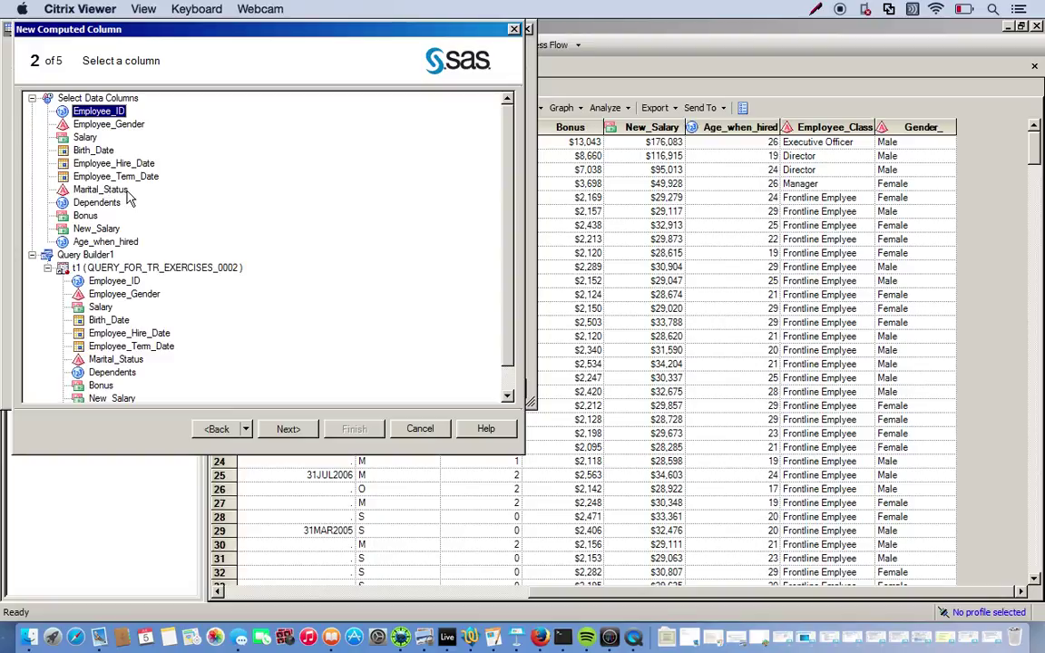
click(126, 192)
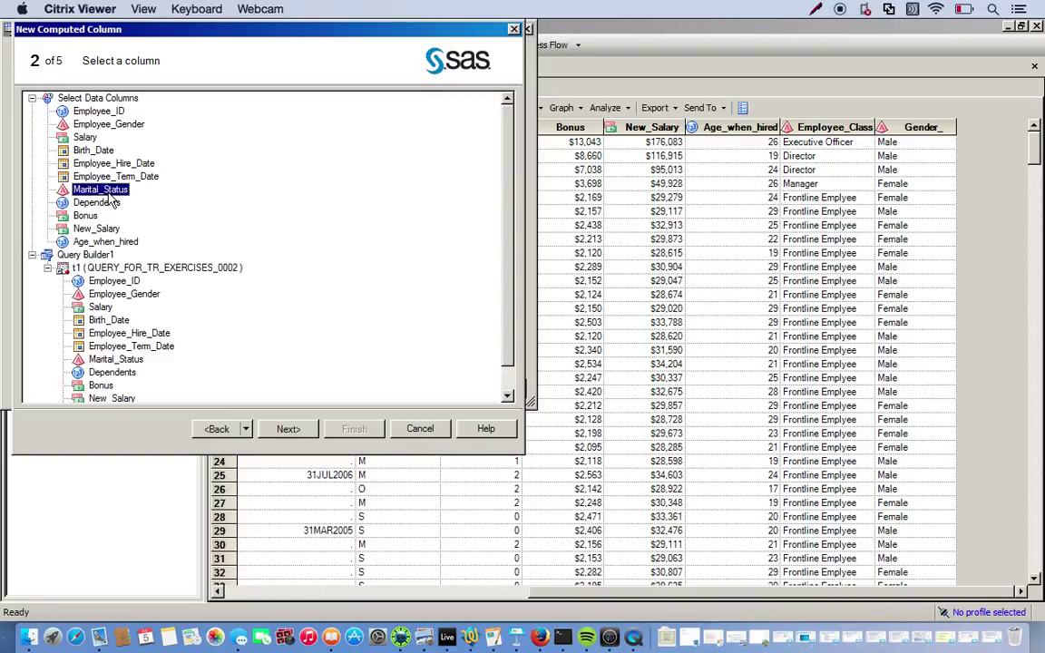
click(297, 429)
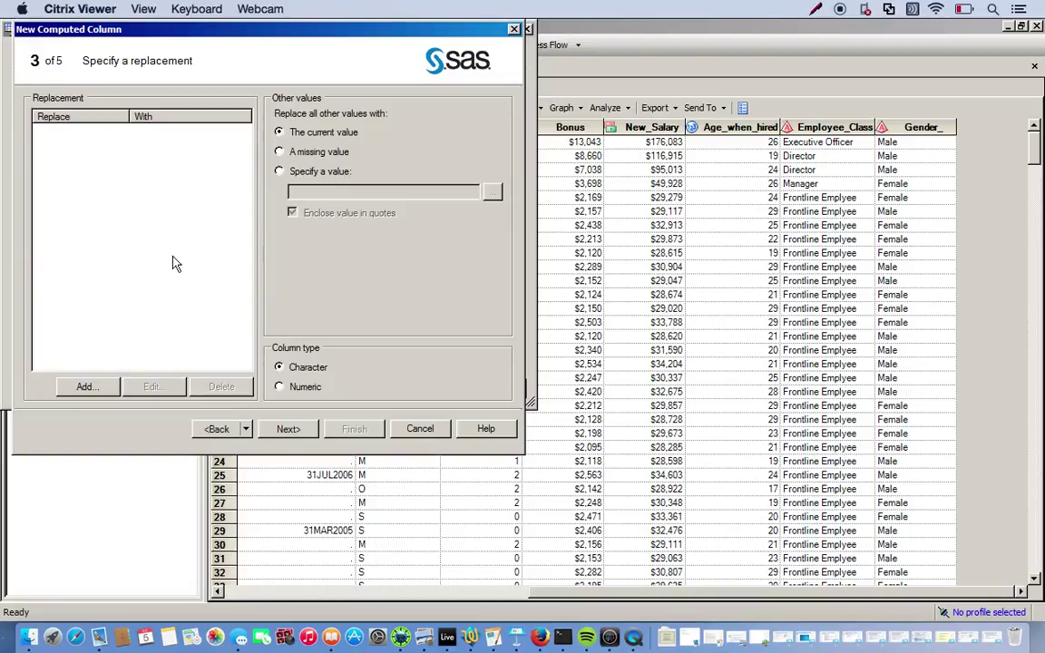
Add the replacements S → Single and M → Married
click(84, 386)
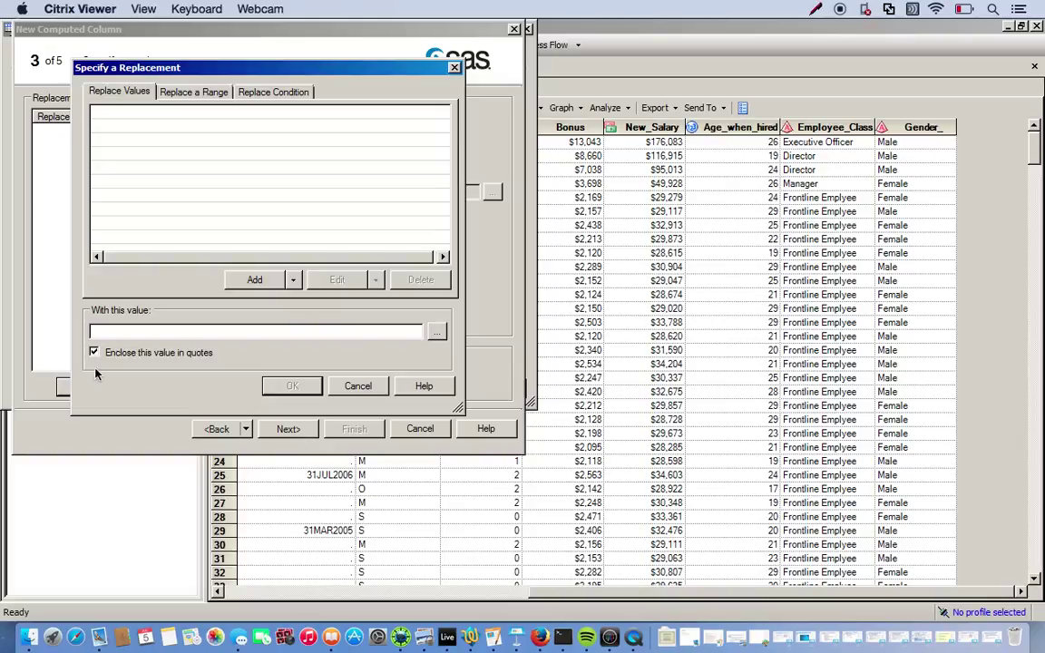
click(254, 280)
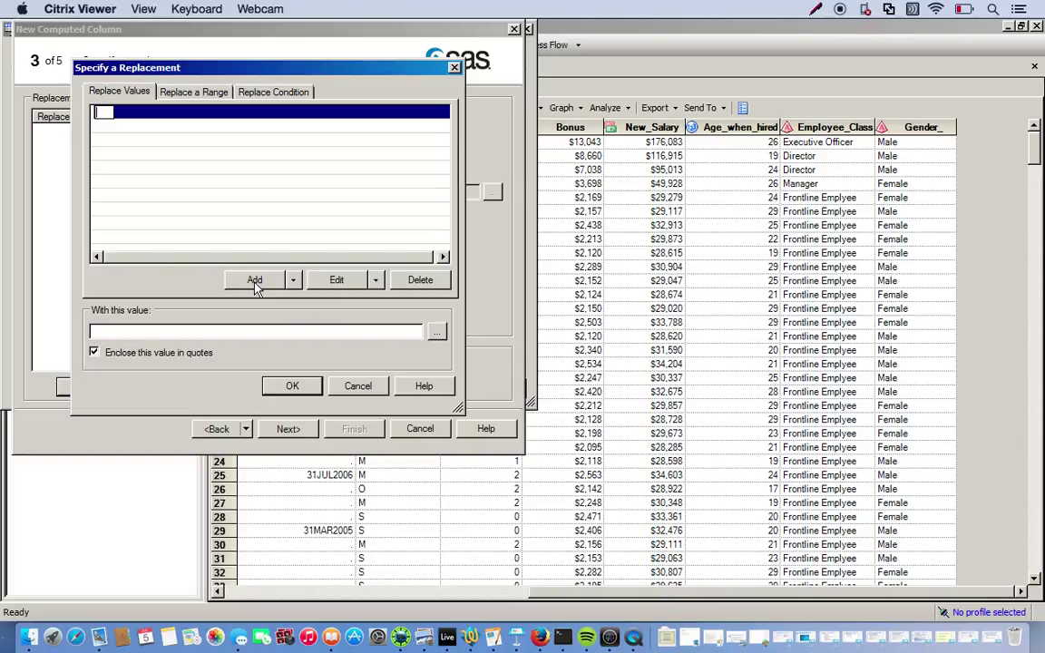
text(S)
click(249, 334)
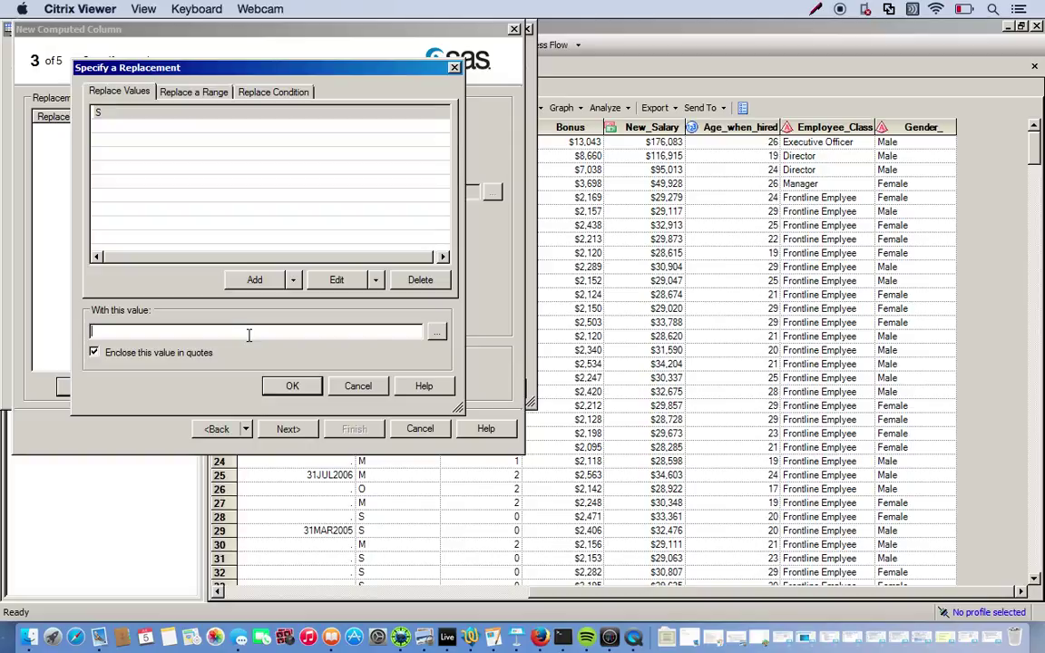
text(Single)
click(290, 387)
click(81, 385)
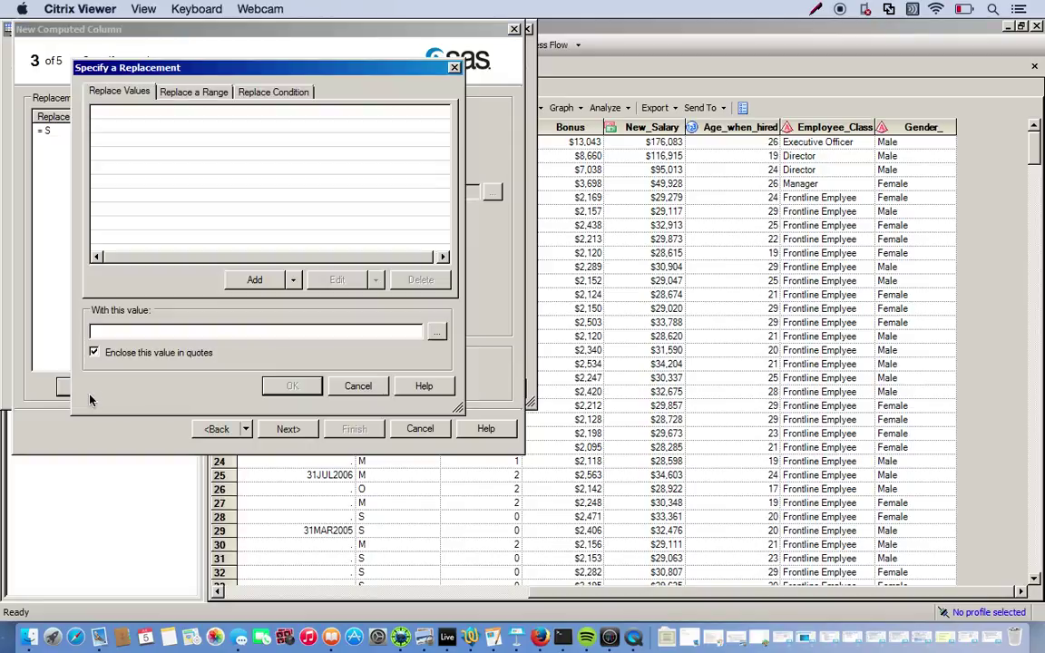
click(255, 280)
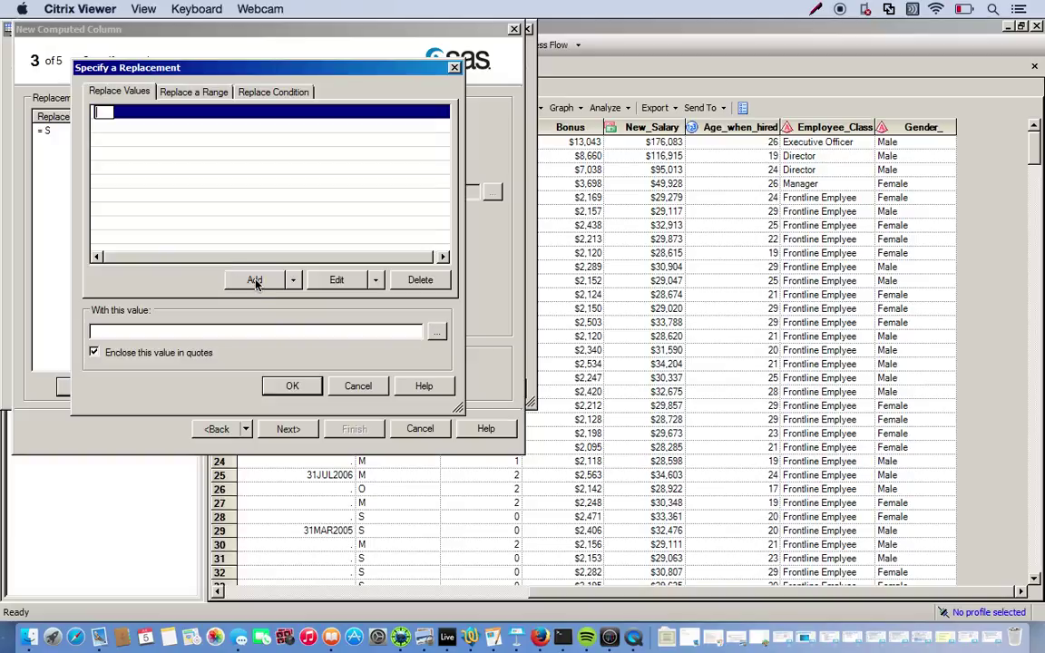
text(M)
click(245, 337)
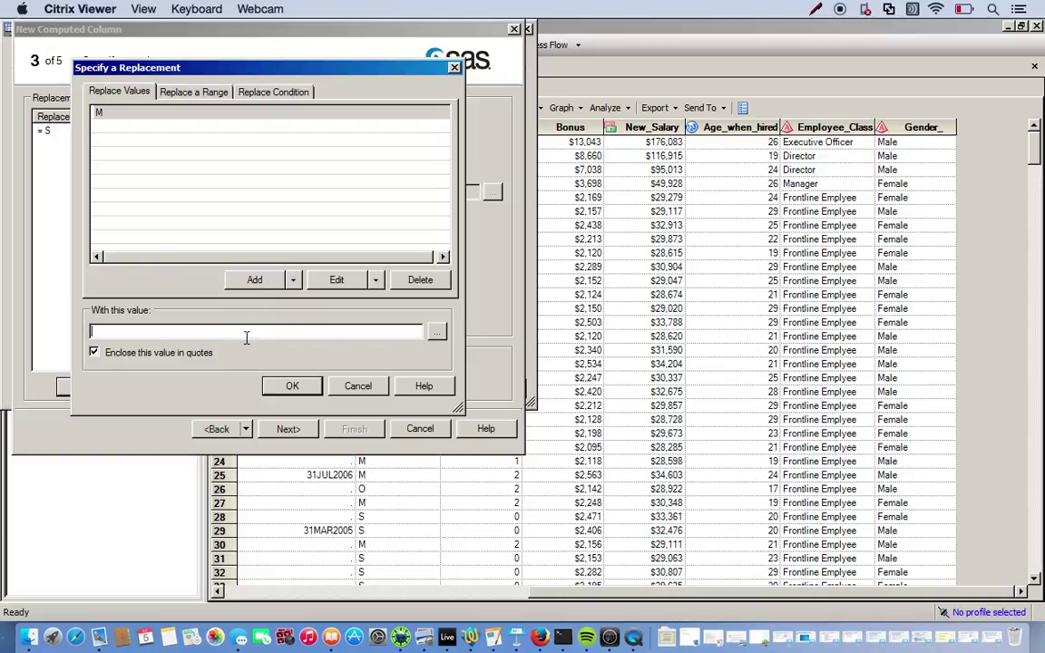
text(Married)
click(291, 385)
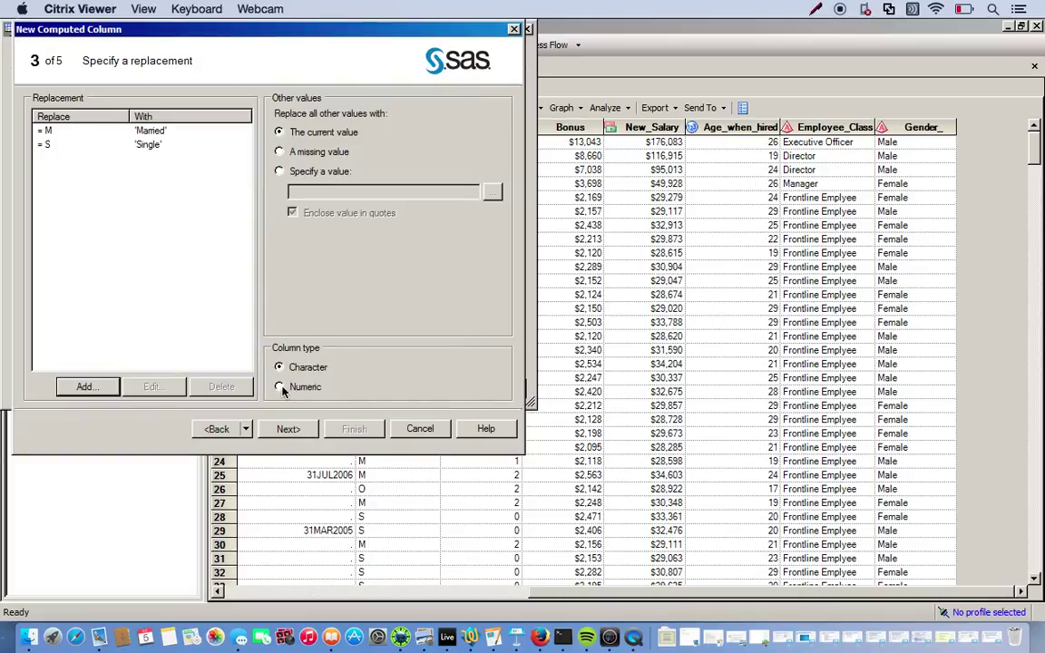
Add the O → Other replacement and continue to the column options
click(87, 386)
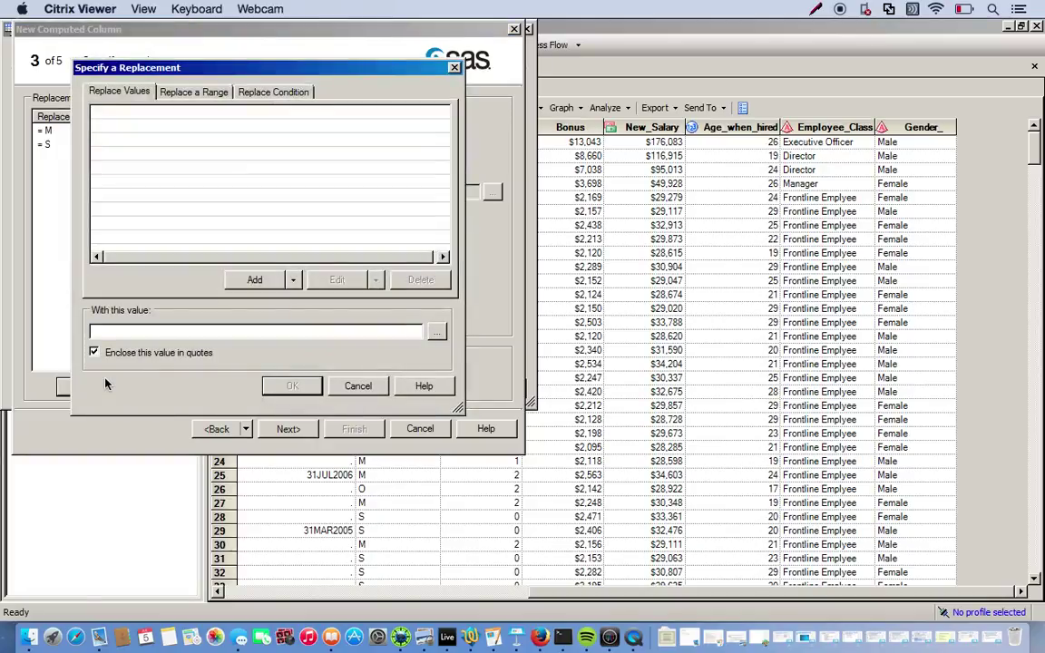
click(255, 280)
text(O)
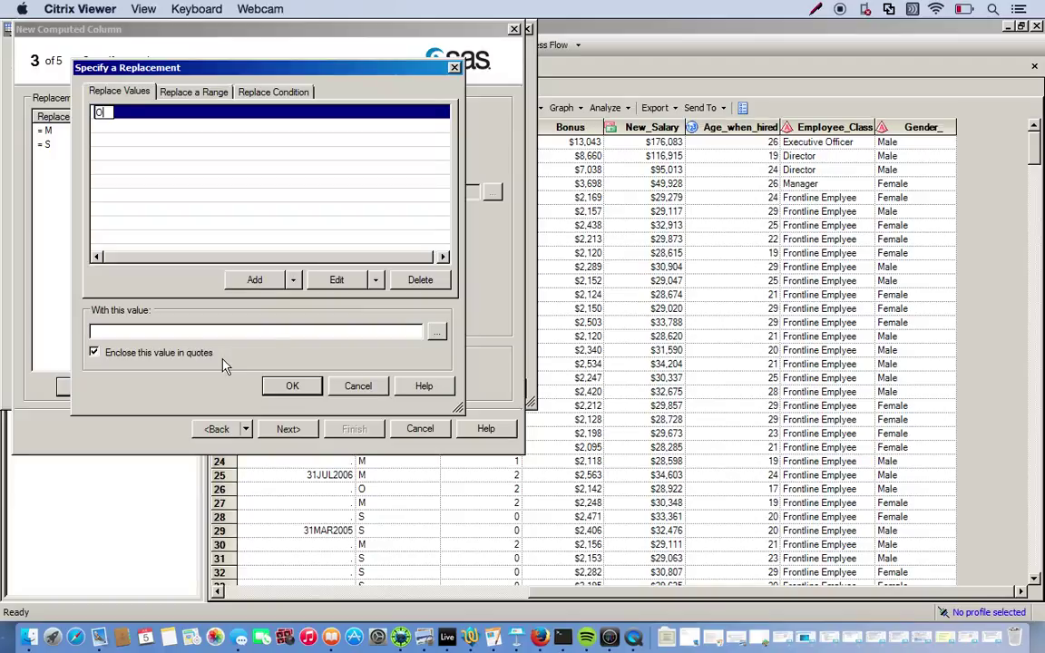
click(269, 331)
text(O)
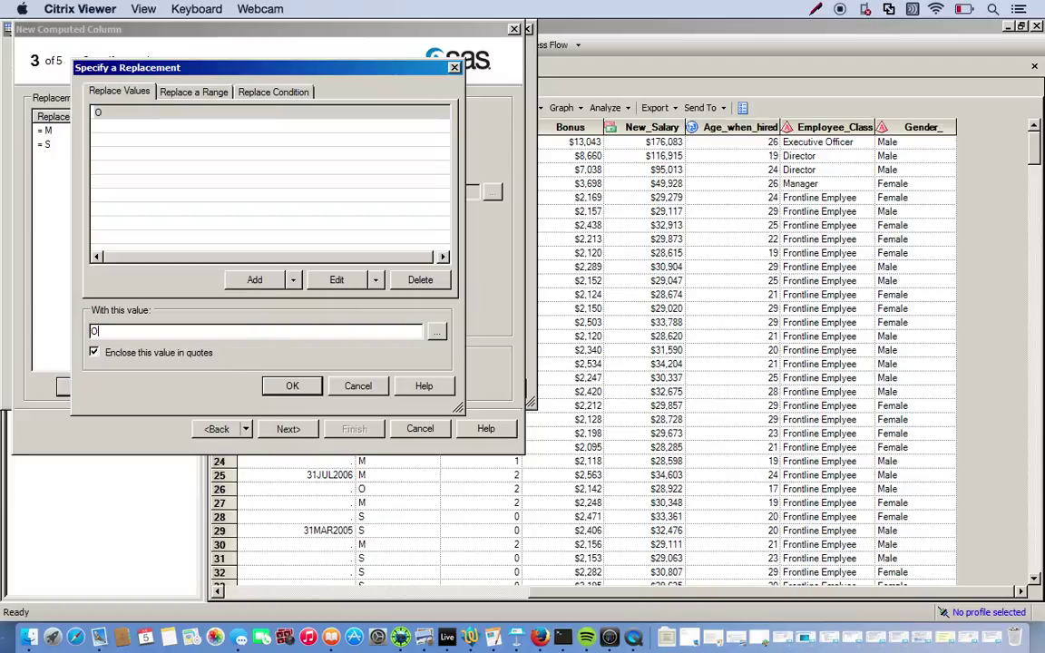
text(ther)
click(290, 386)
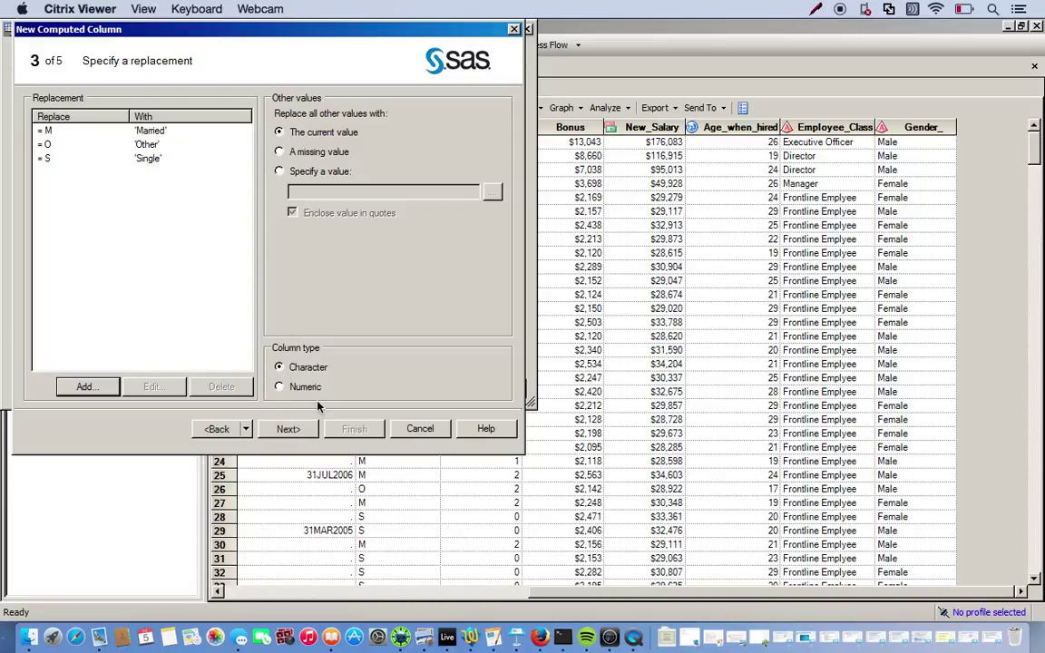
click(286, 430)
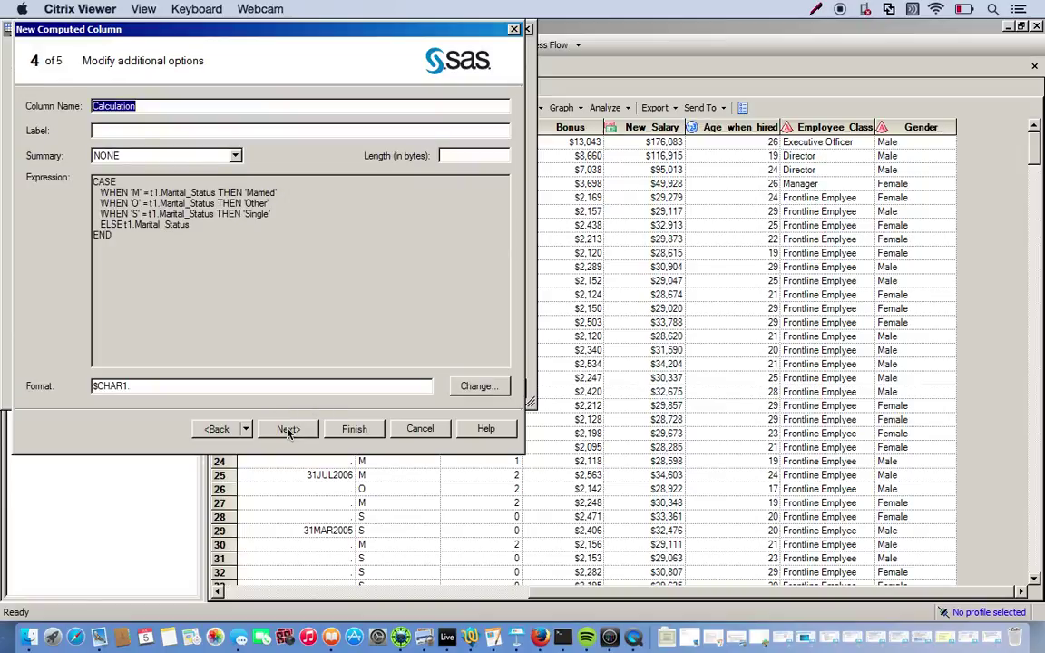
Give the recoded column a $CHAR10. format and the name MaritialStatus, and finish it
click(123, 385)
key(Delete)
key(Delete)
text(10.)
click(130, 107)
double_click(126, 108)
text(Mari)
text(tial)
text(Status)
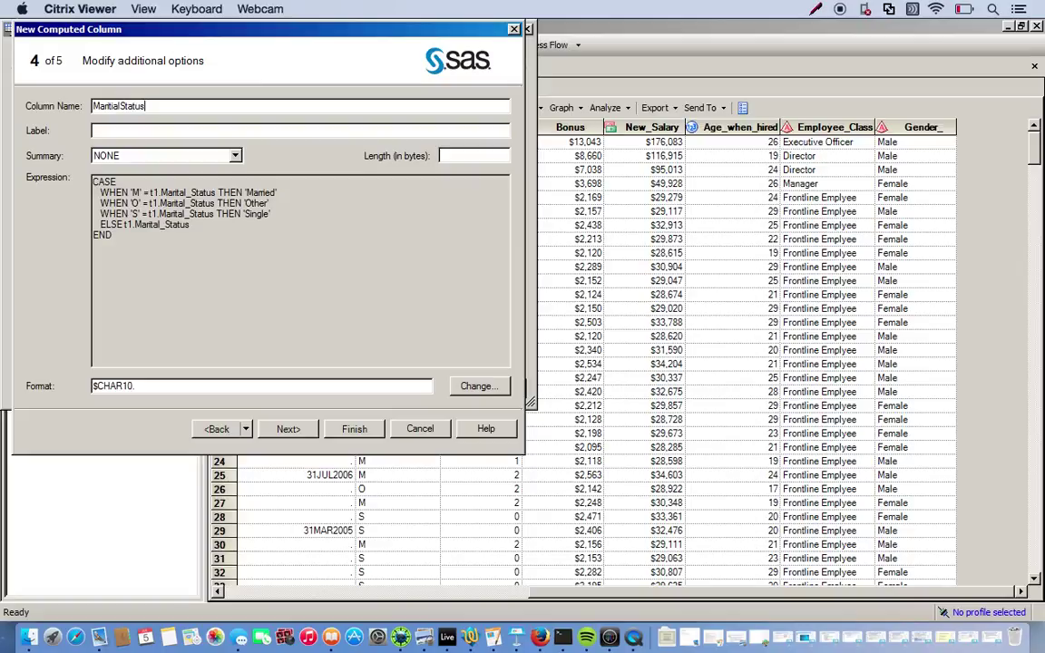
click(291, 430)
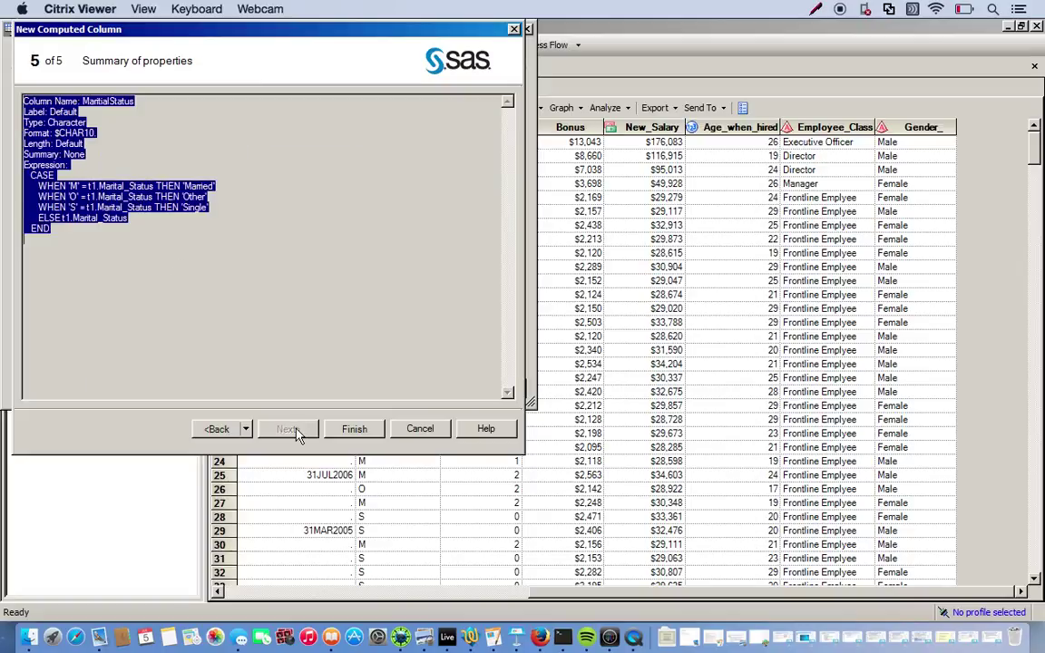
click(344, 429)
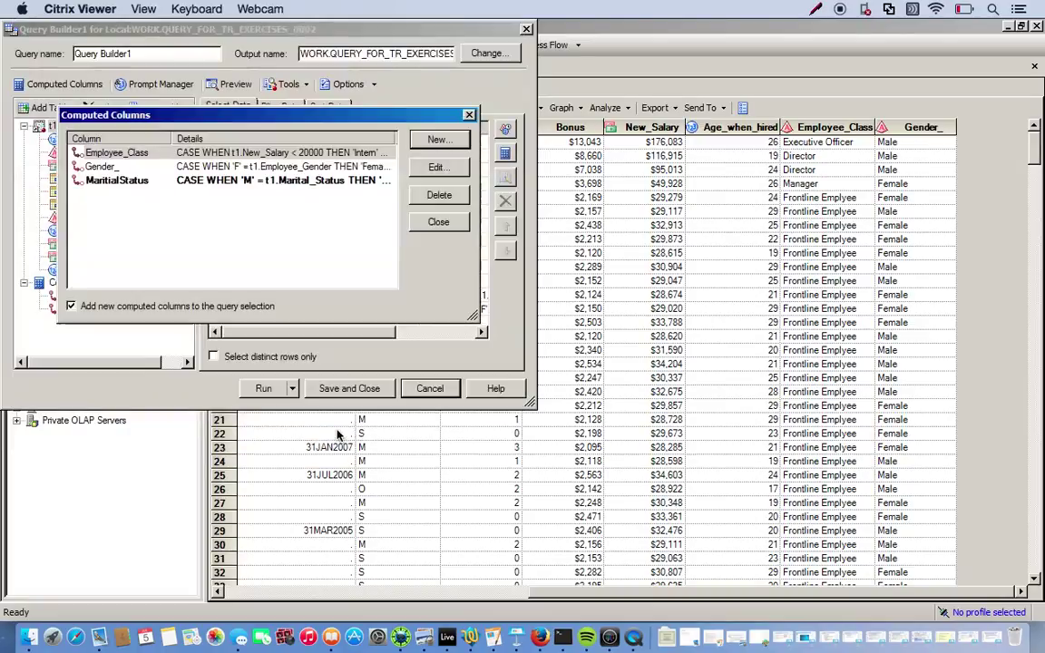
Rerun the query, replacing the previous results
click(449, 225)
click(261, 388)
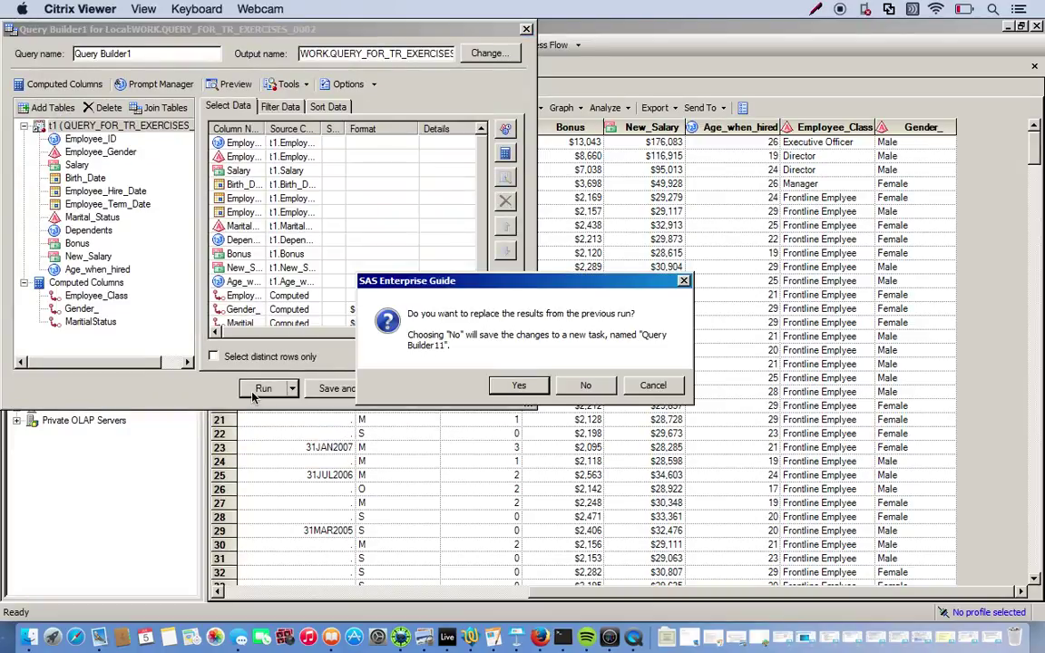
click(511, 384)
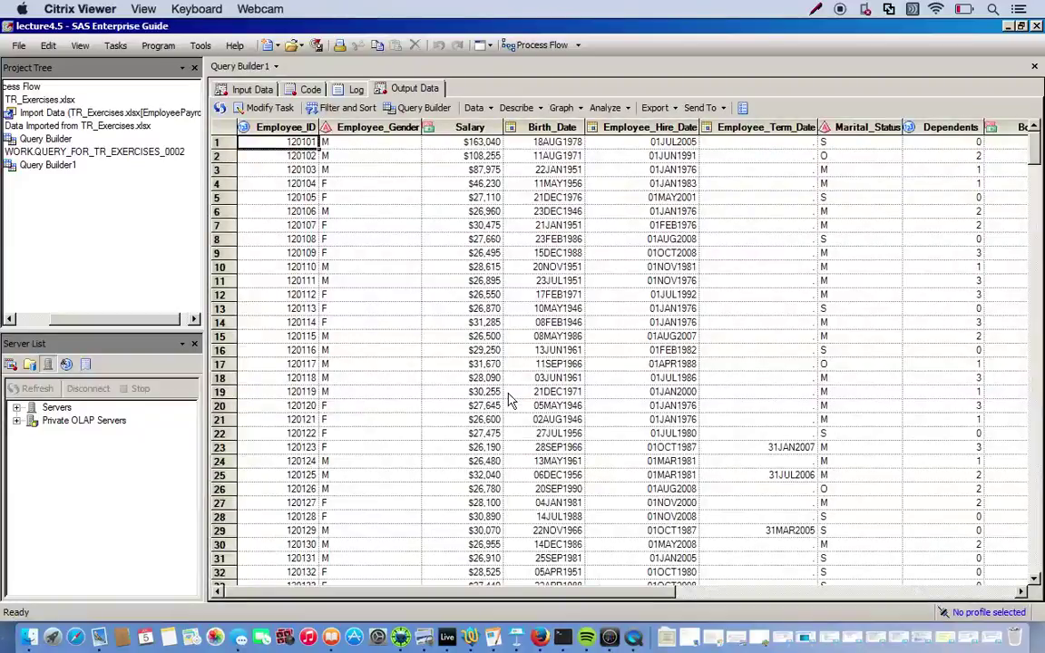
Scroll the output to check MaritialStatus shows Married, Single and Other for each employee
click(990, 591)
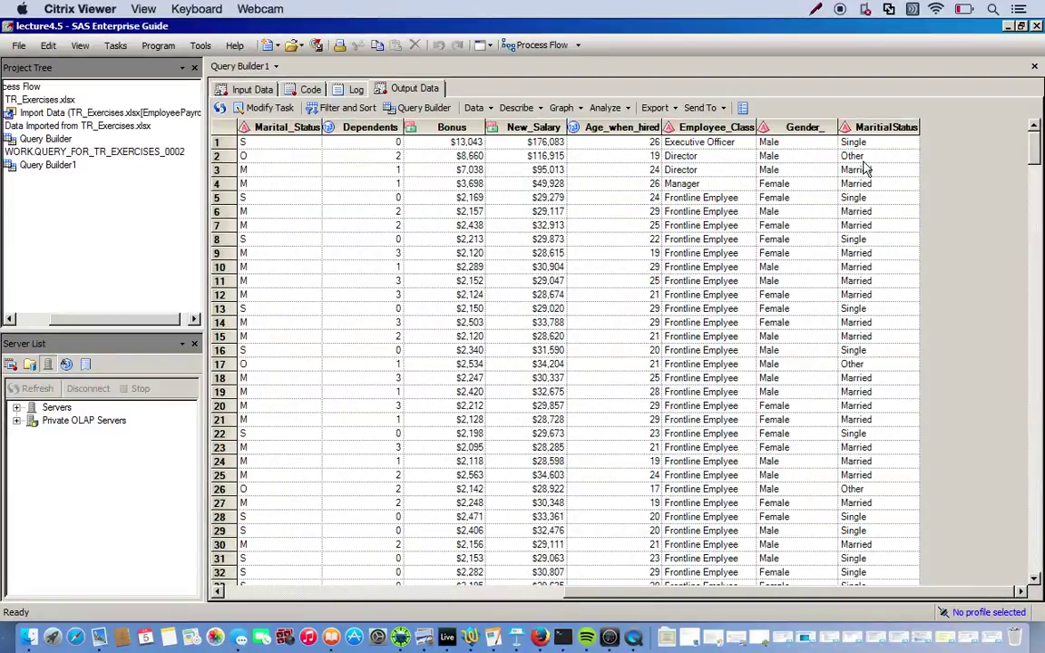
scroll(853, 385, down, 20)
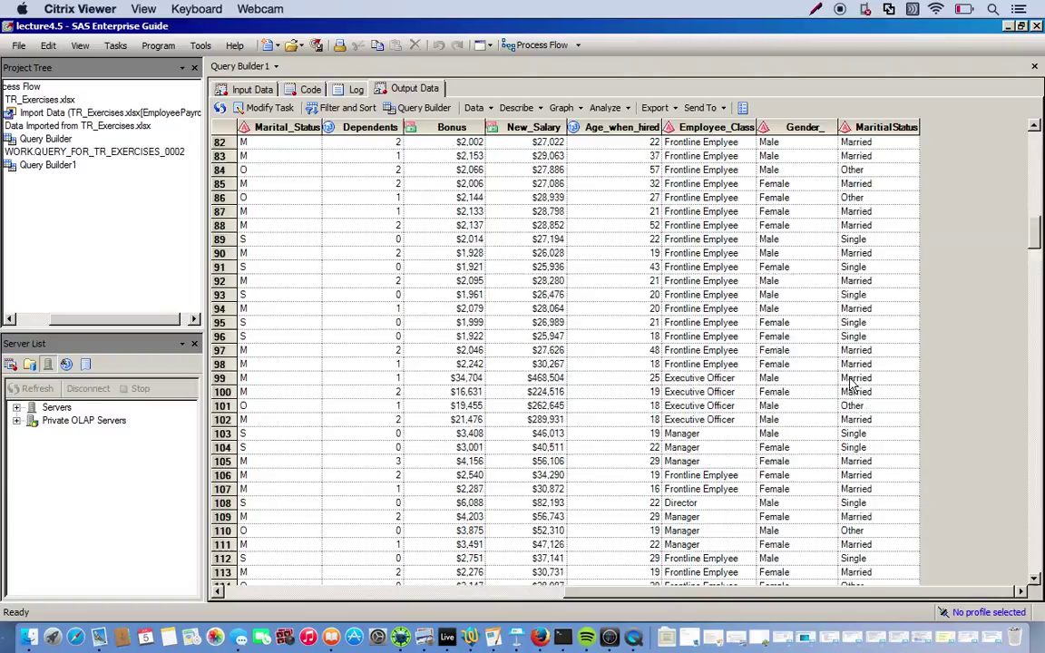
scroll(853, 386, down, 6)
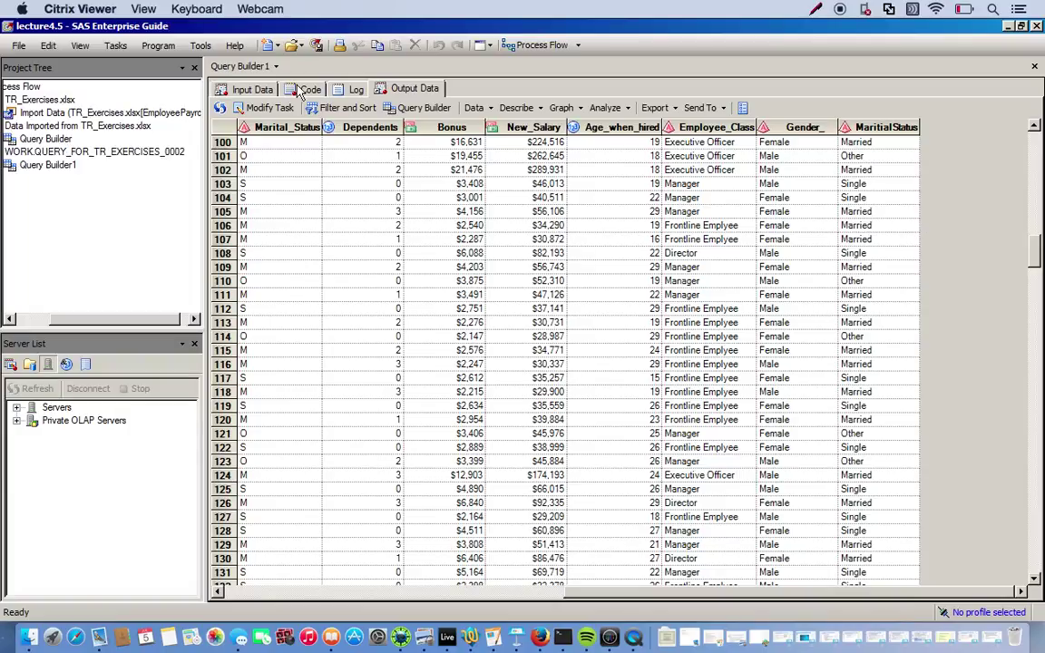
Start a new recoded computed column based on Age_when_hired
click(243, 107)
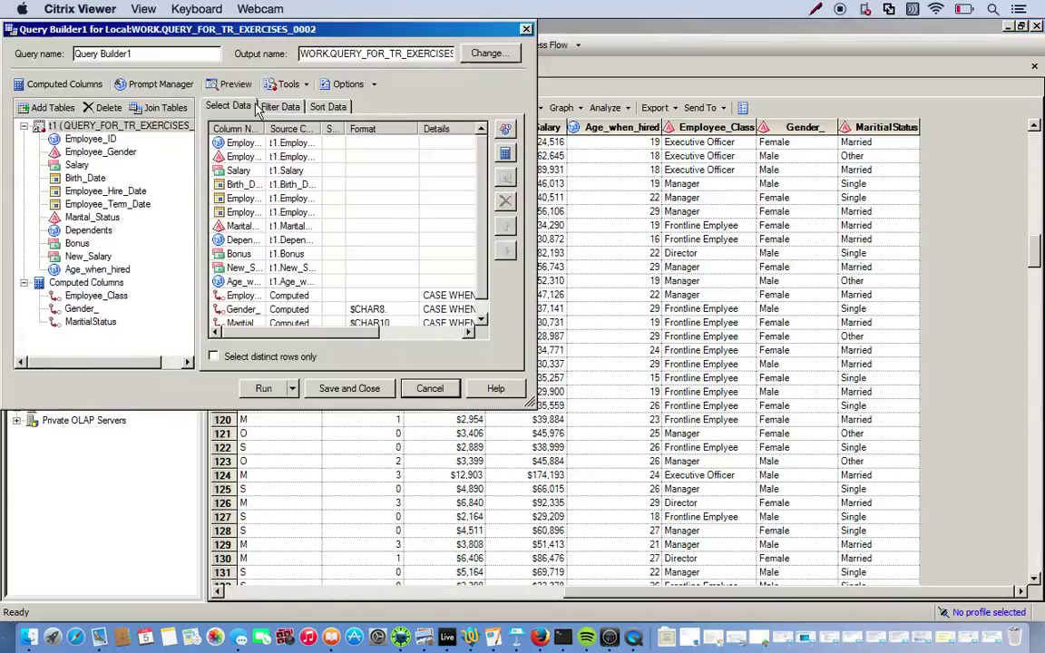
click(64, 84)
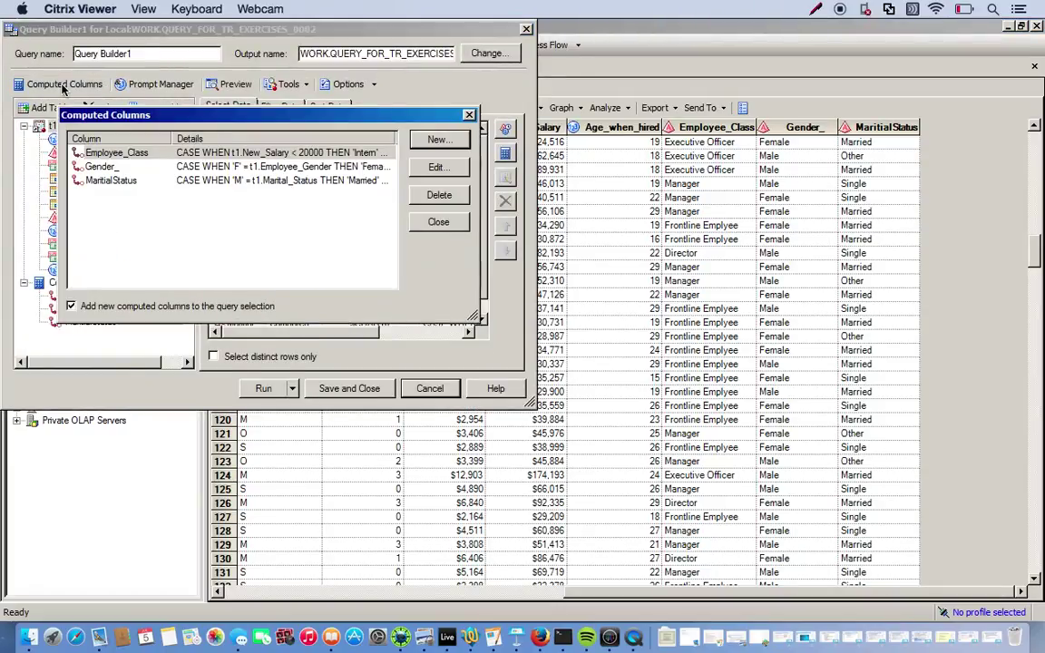
click(438, 141)
click(72, 120)
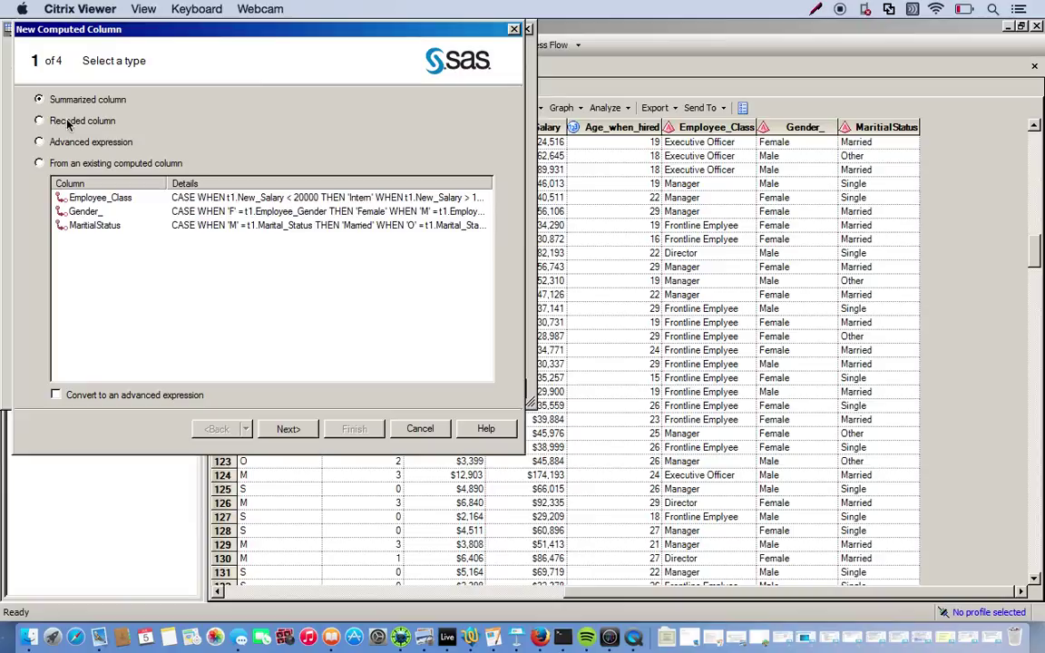
click(288, 430)
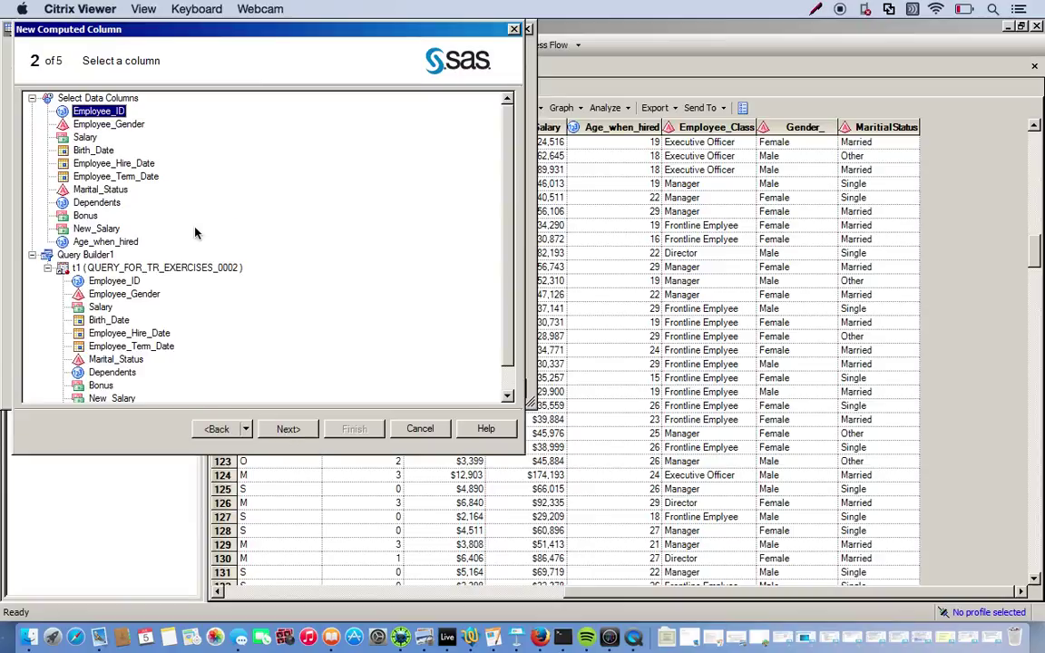
click(104, 241)
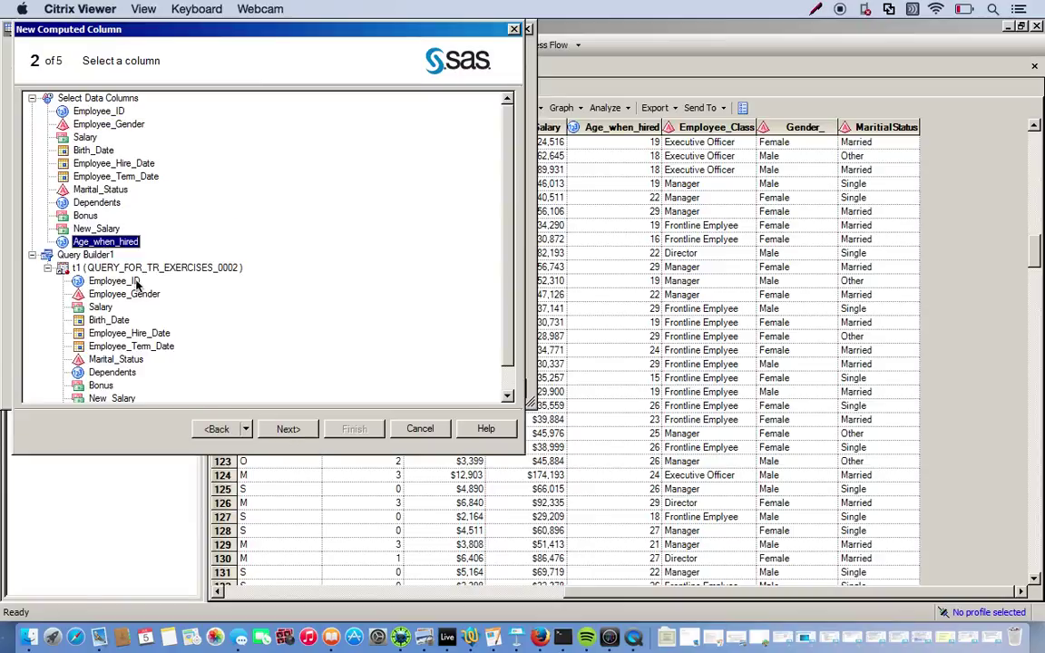
click(288, 430)
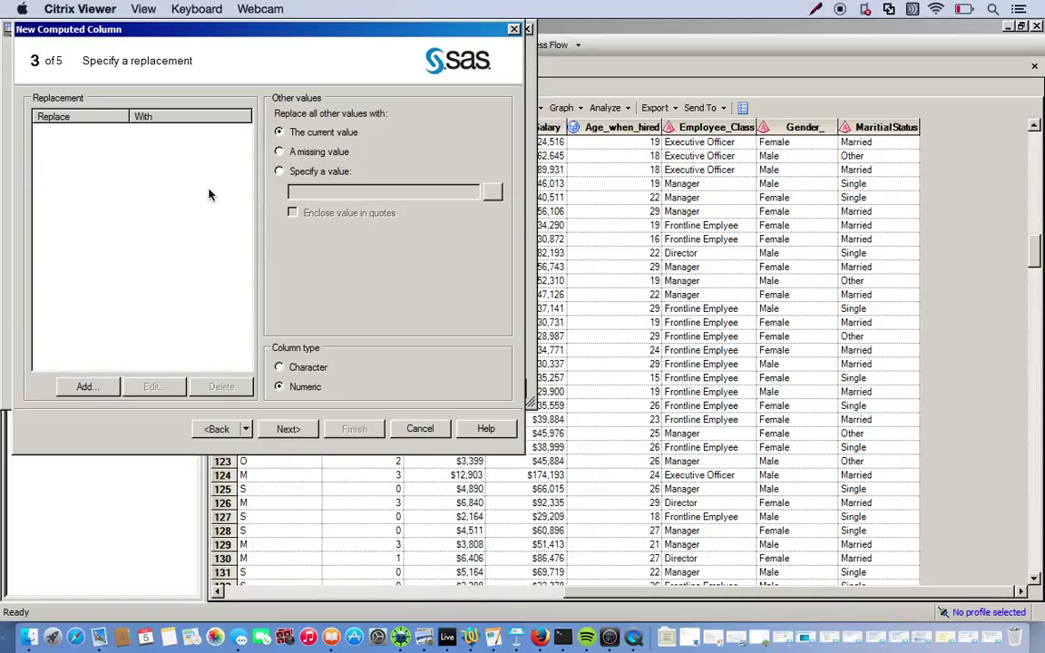
Add a condition rule replacing ages less than or equal to 18 with 1
click(86, 388)
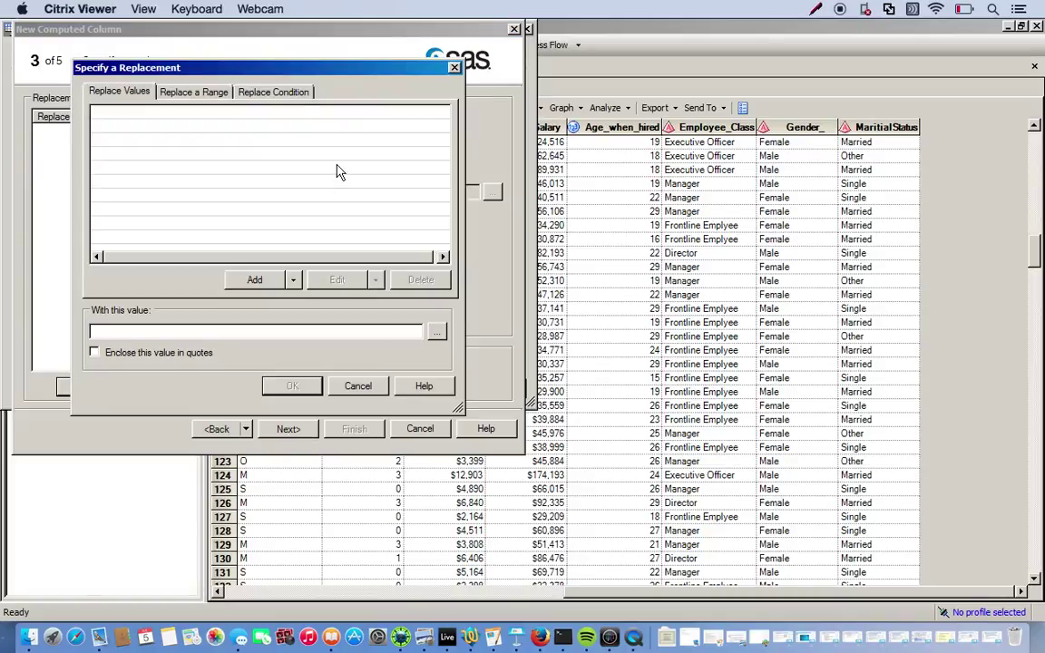
click(267, 94)
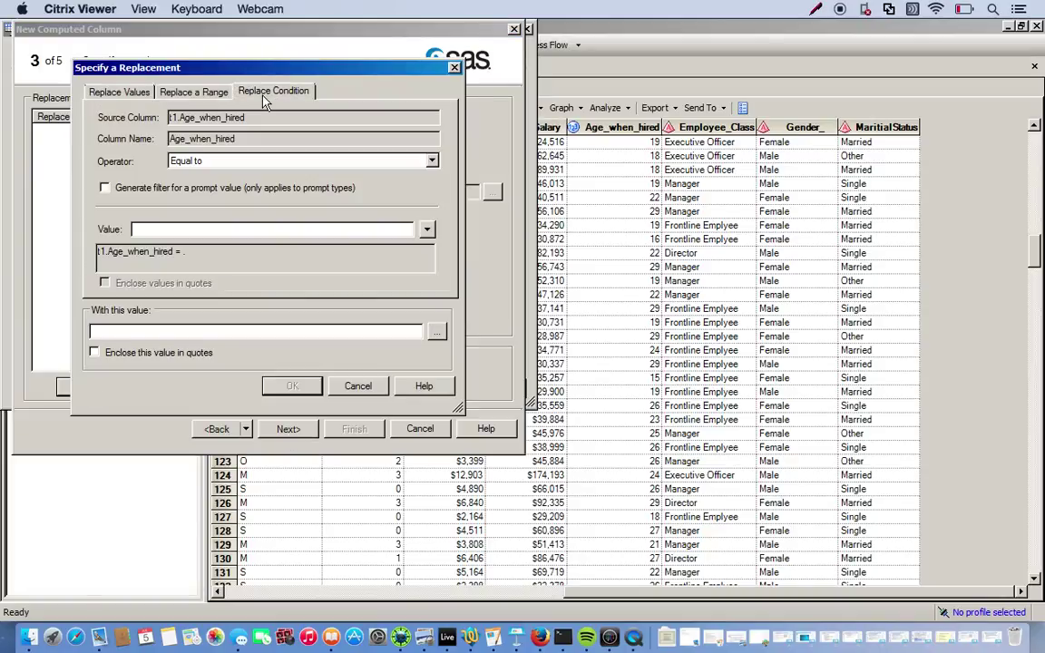
click(315, 161)
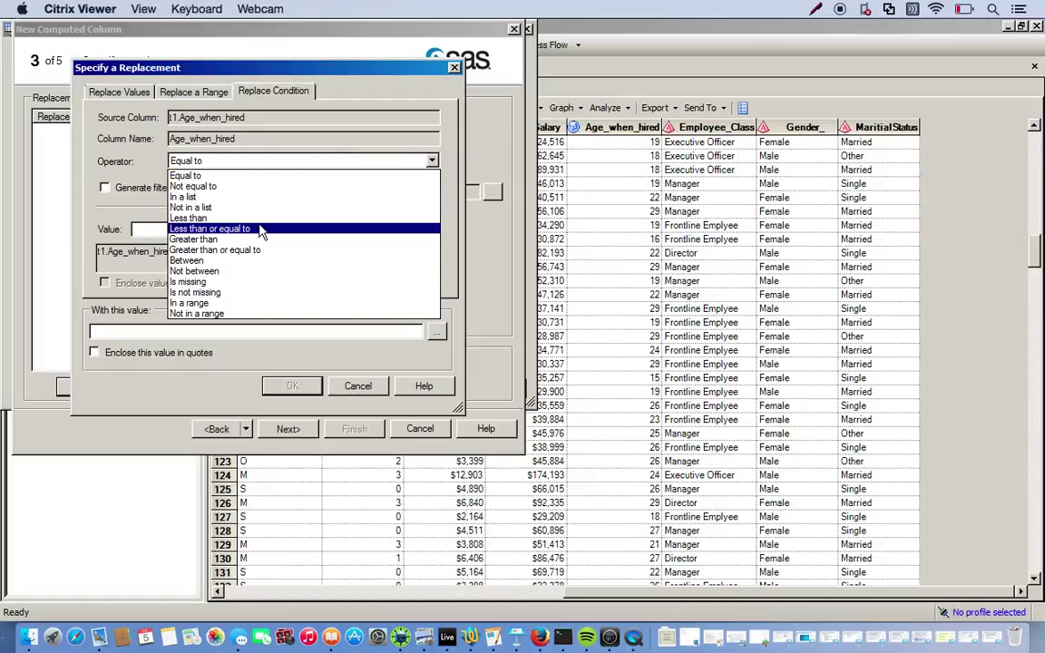
click(260, 229)
click(245, 229)
text(1)
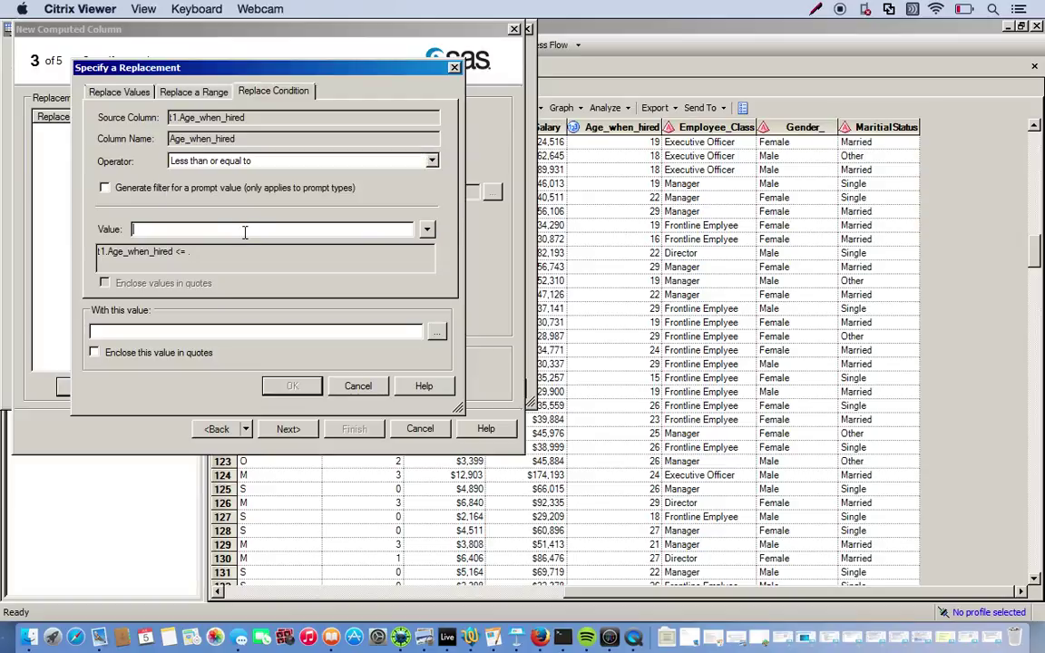
text(8)
click(209, 332)
text(1)
click(290, 385)
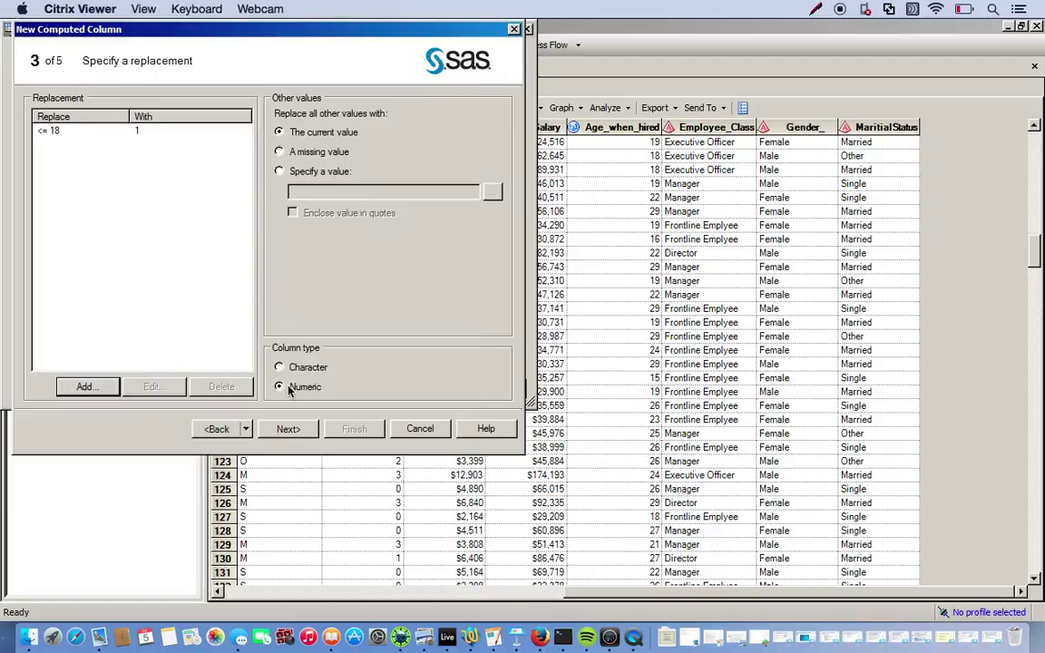
Add a condition rule replacing ages between 19 and 25 with 2
click(95, 387)
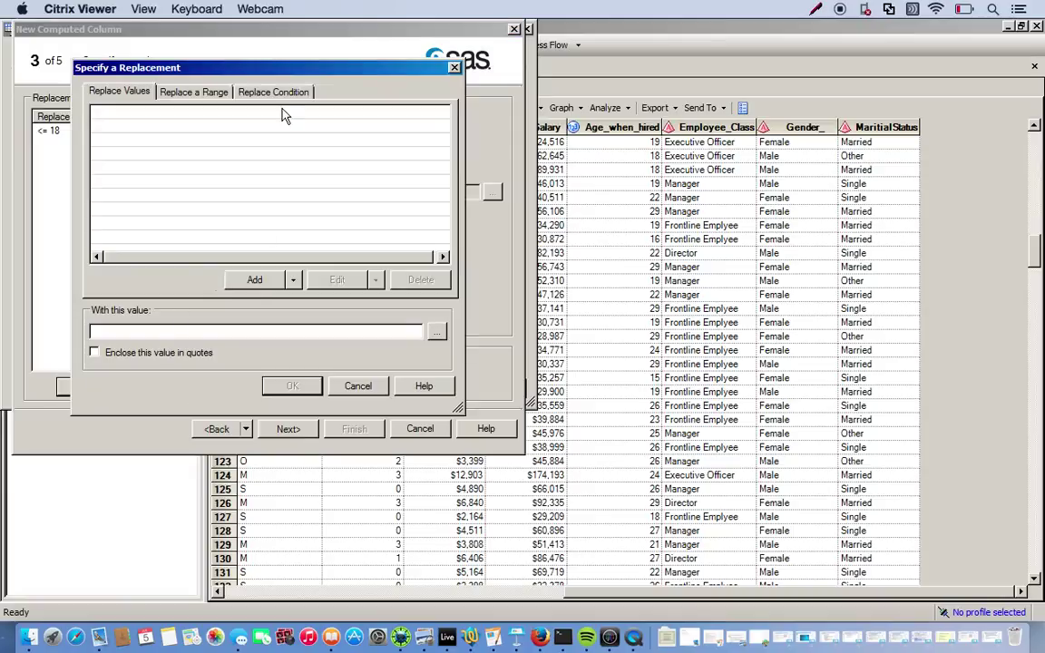
click(265, 93)
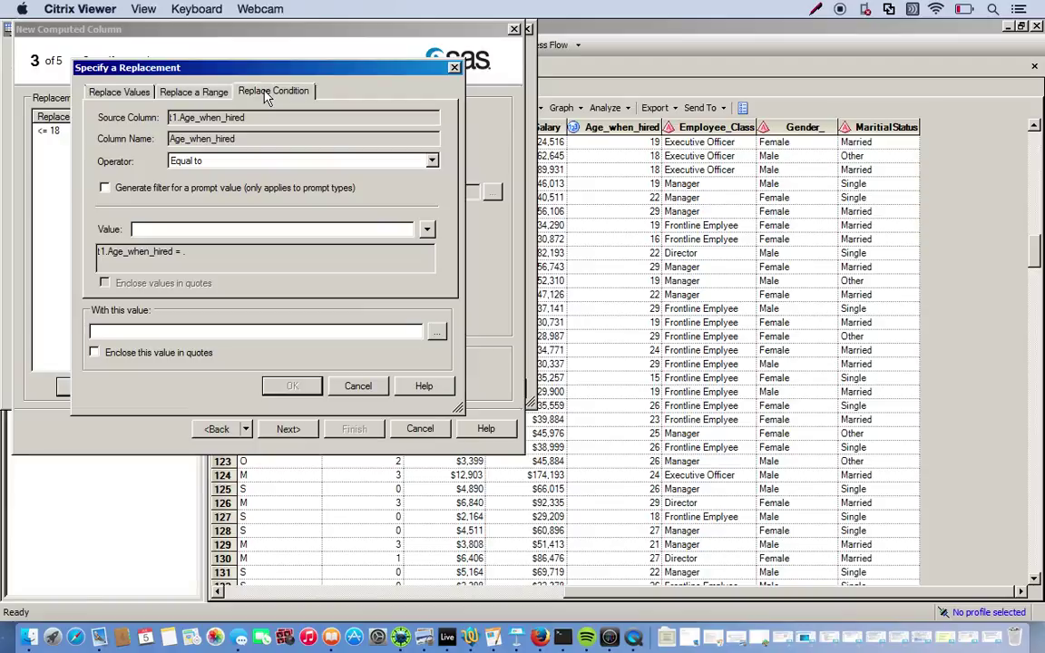
click(261, 161)
click(188, 260)
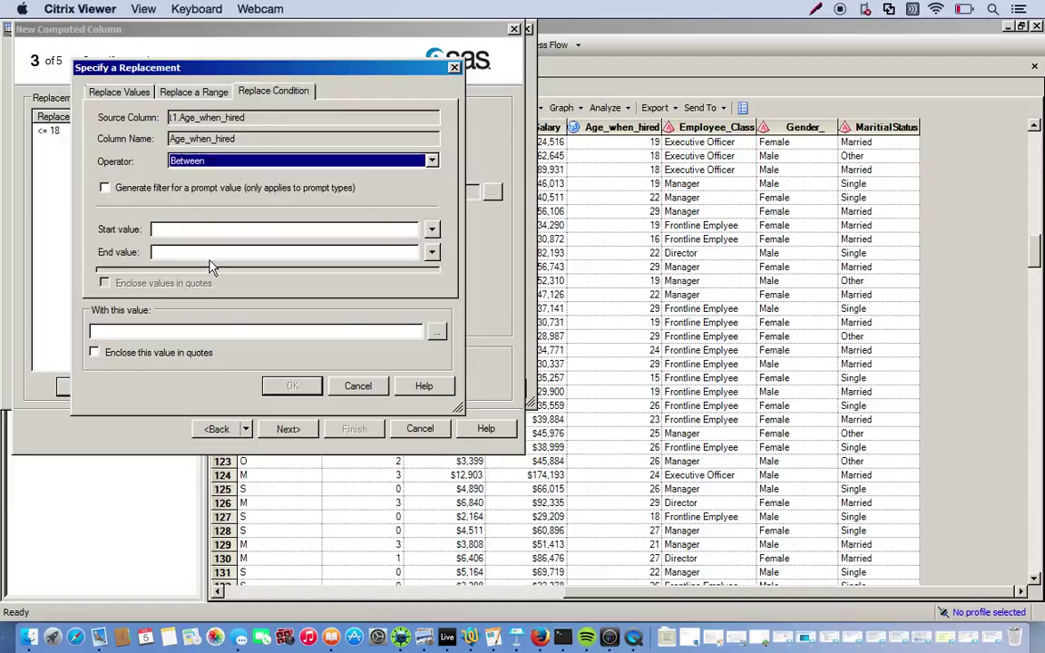
text(19)
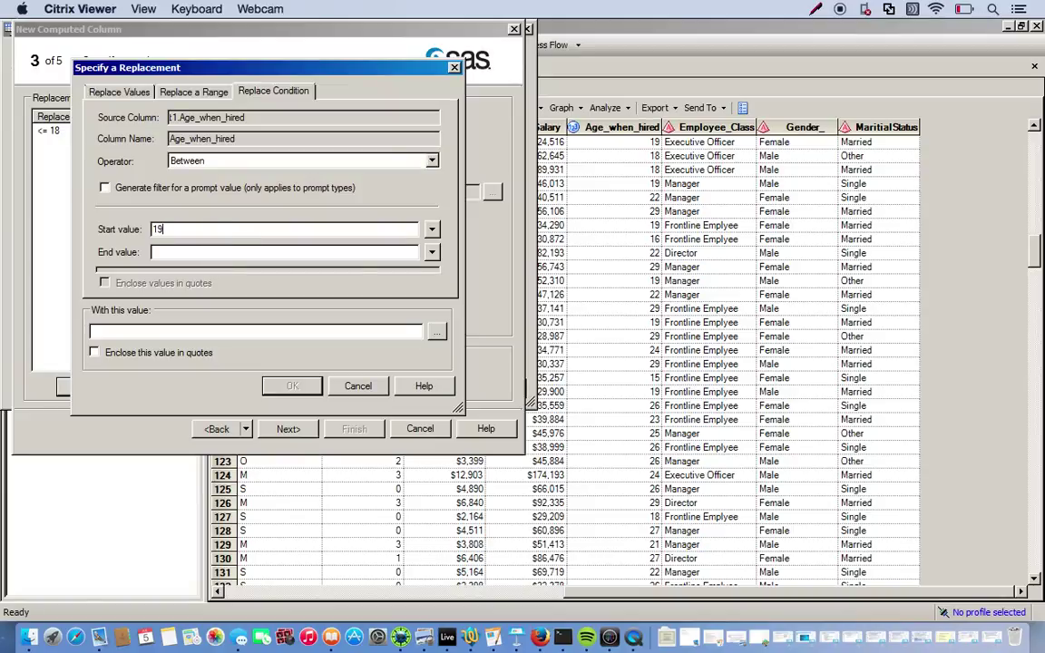
click(216, 254)
text(25)
click(231, 332)
text(2)
click(292, 386)
Add a condition rule replacing ages between 26 and 30 with 3
click(87, 386)
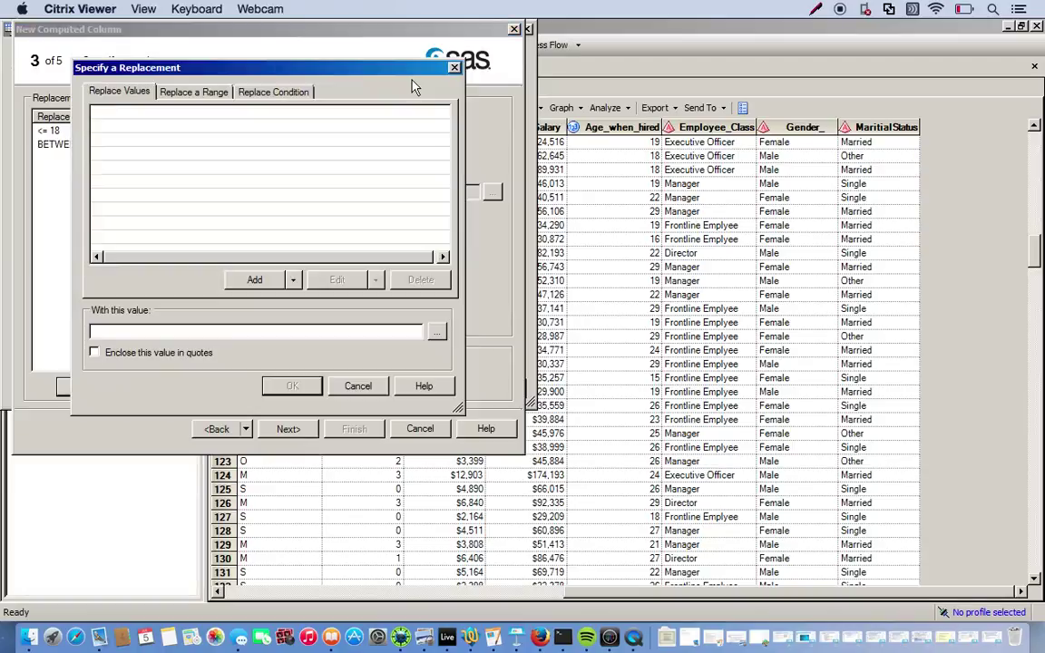
click(272, 92)
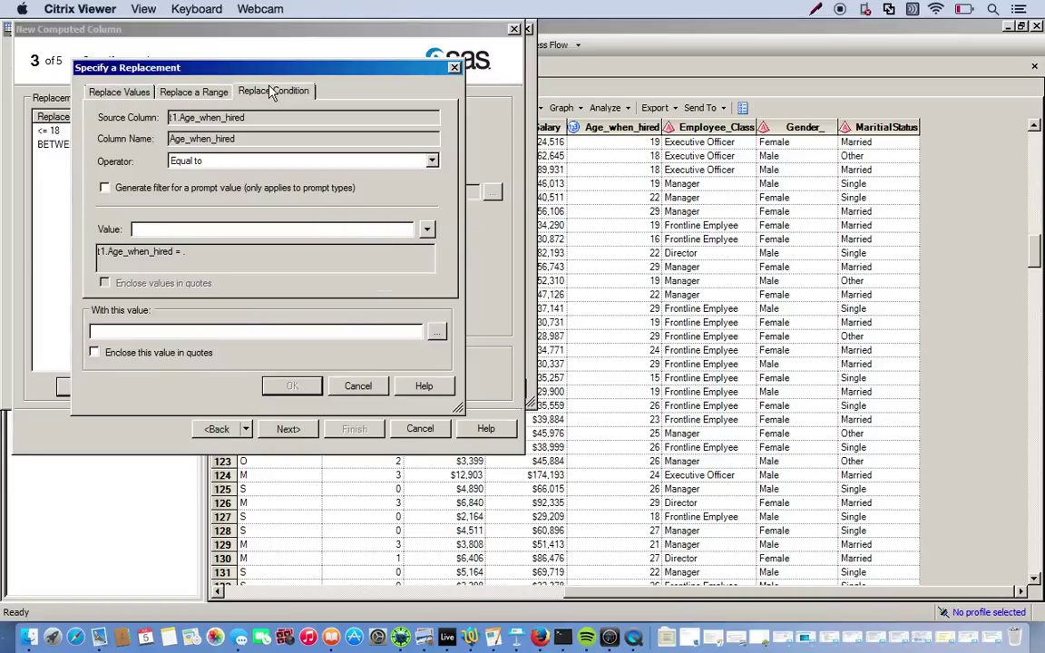
click(205, 161)
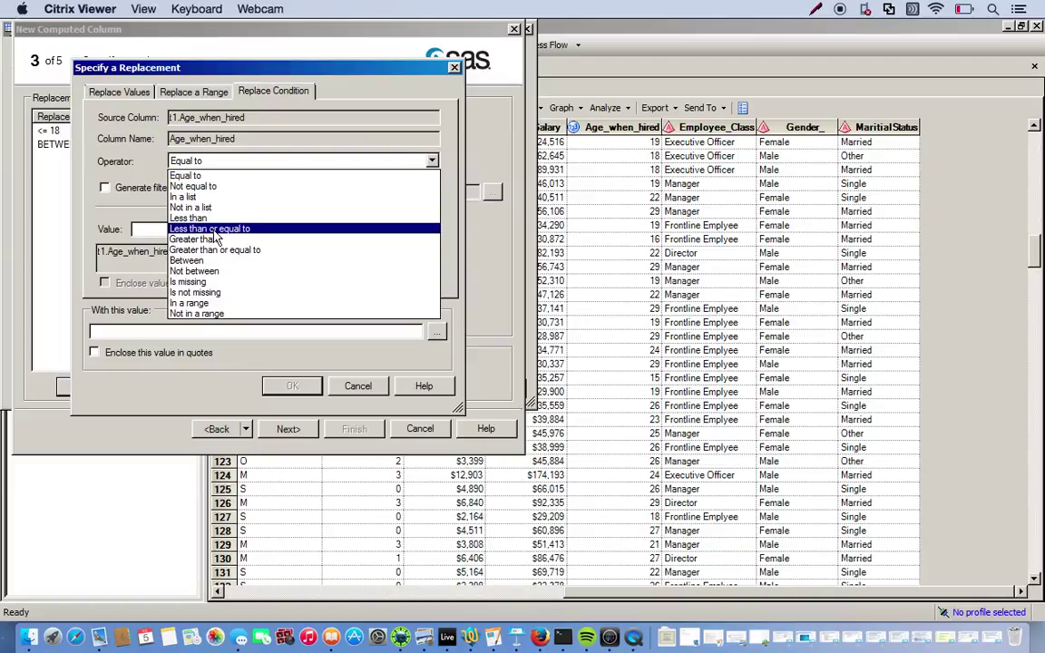
click(187, 260)
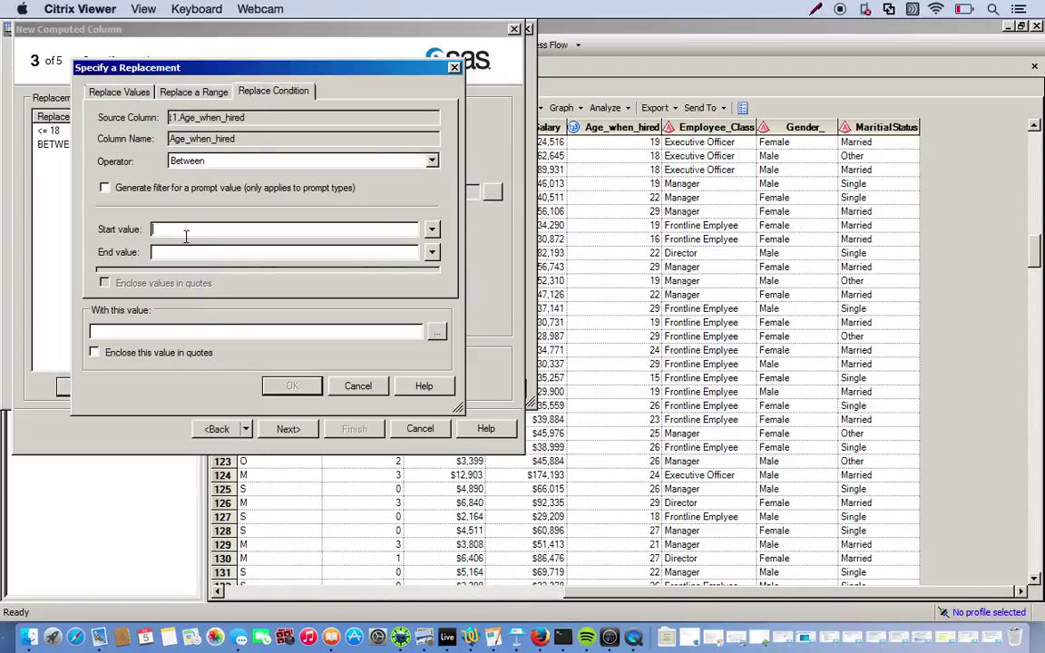
text(26)
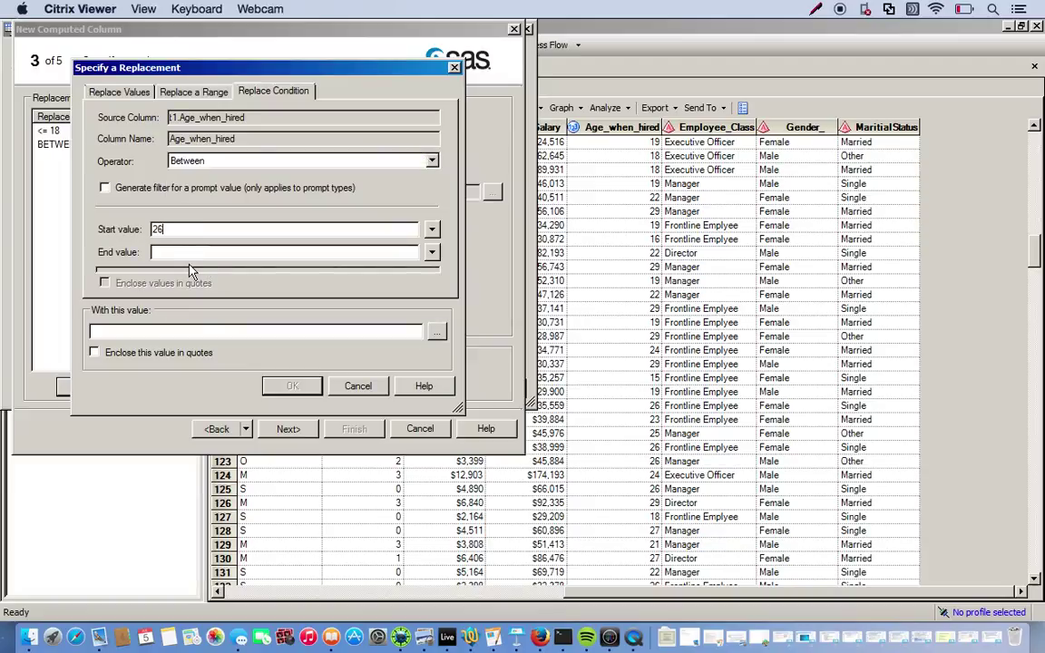
click(213, 251)
text(30)
click(193, 331)
text(3)
click(291, 387)
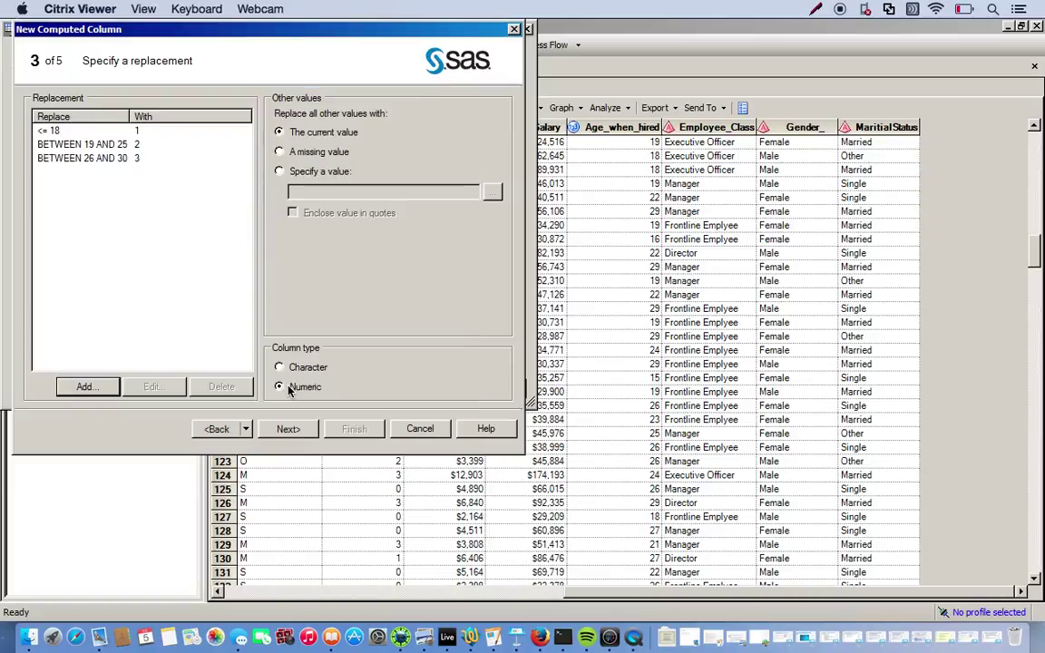
Add a condition rule replacing ages greater than 30 with 4
click(85, 386)
click(253, 94)
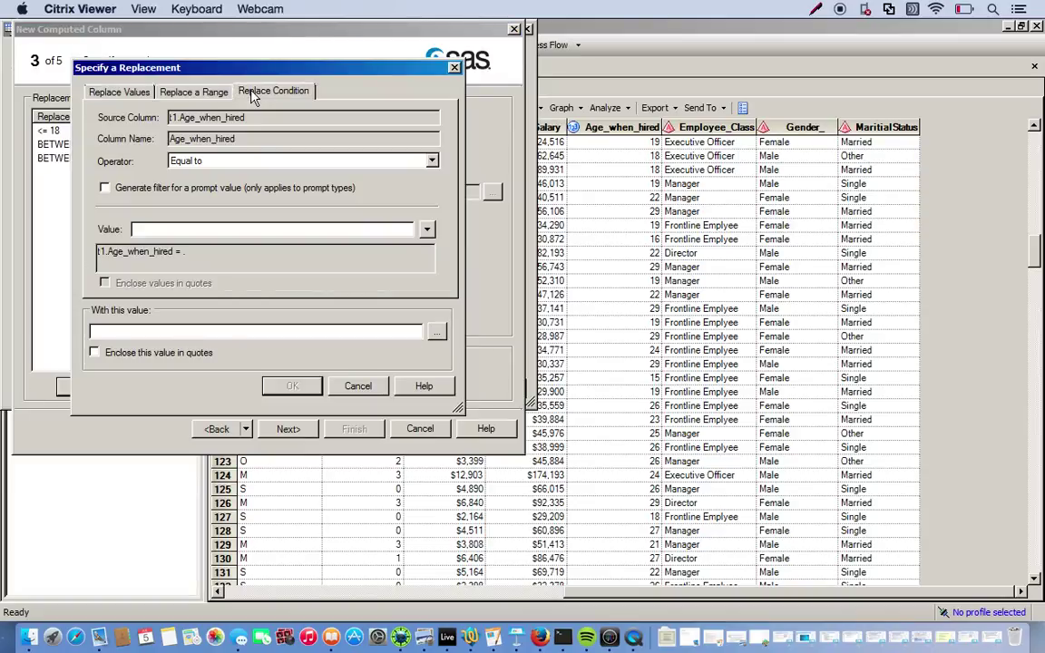
click(216, 161)
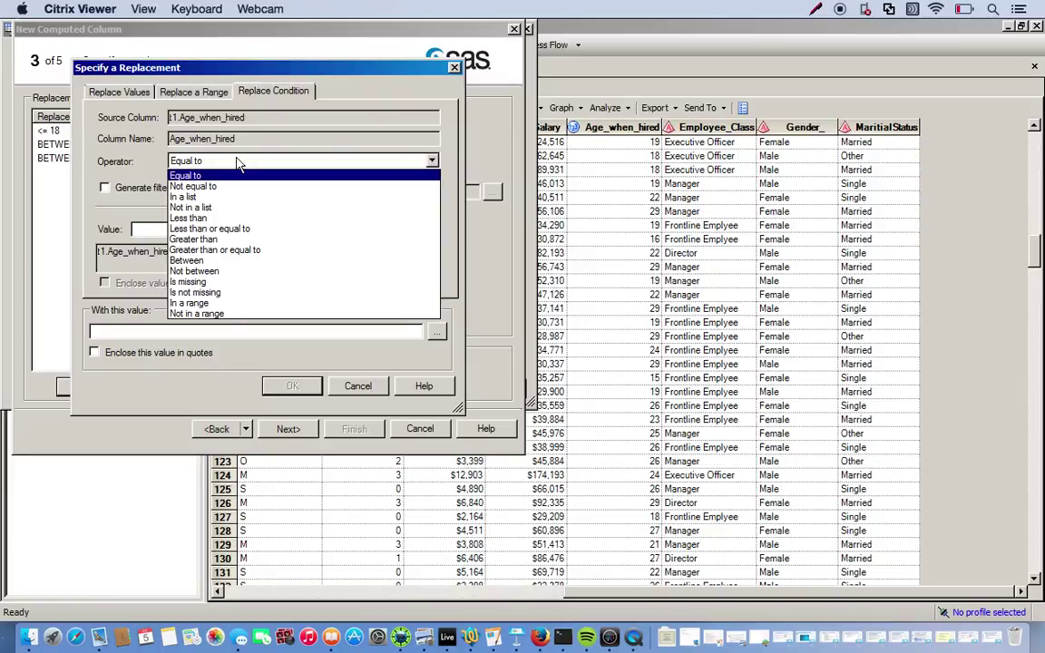
click(208, 239)
click(174, 228)
text(30)
click(162, 328)
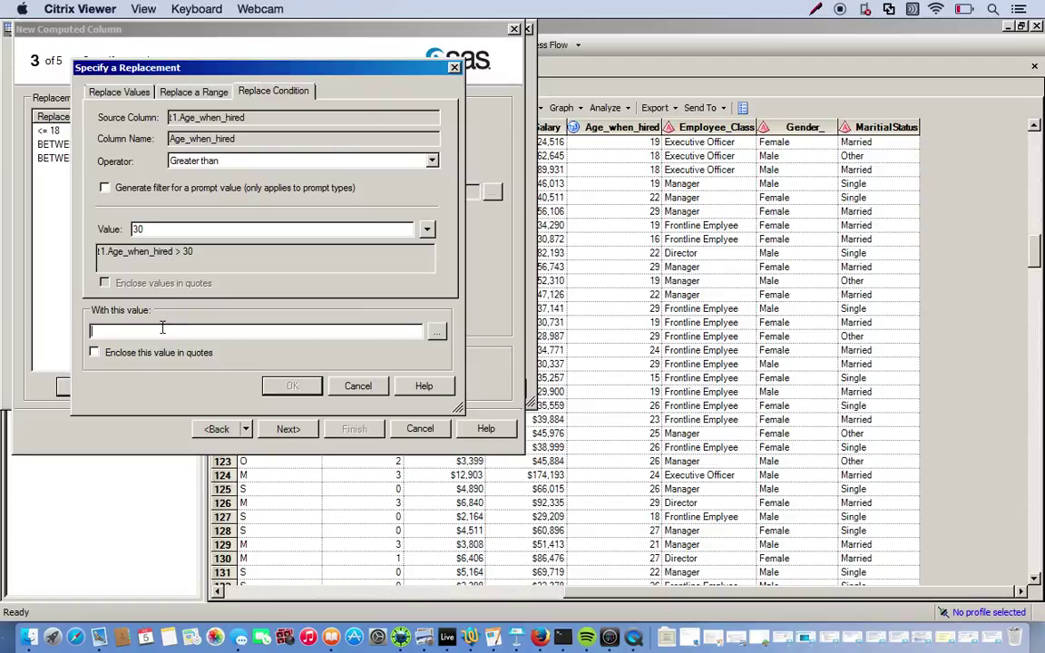
text(4)
click(287, 386)
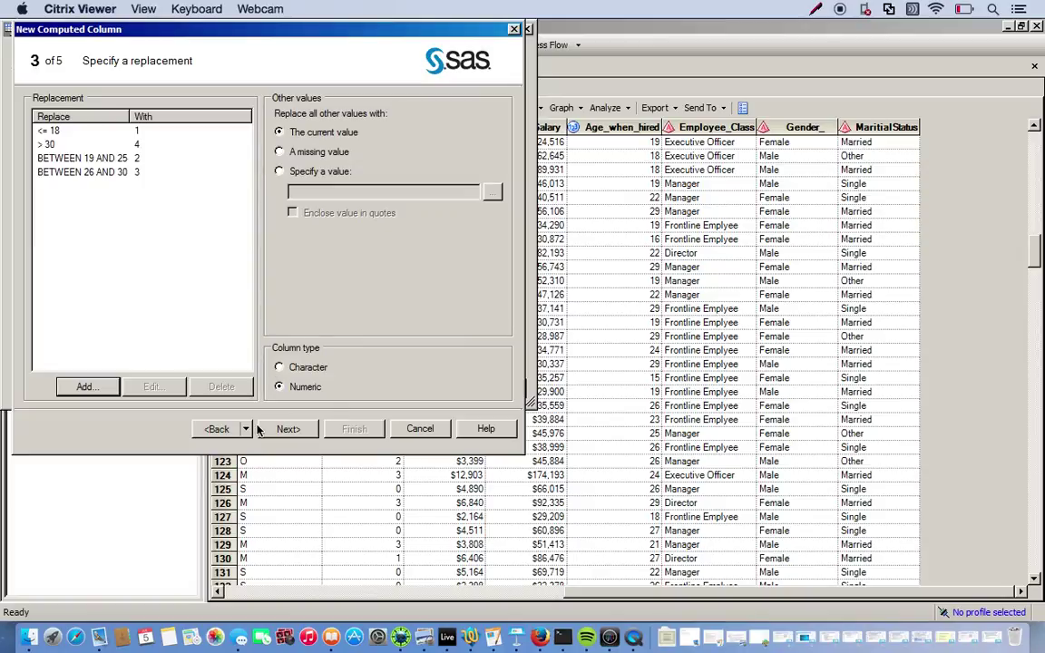
Name the recoded column age_class, finish it, and rerun the query
click(288, 429)
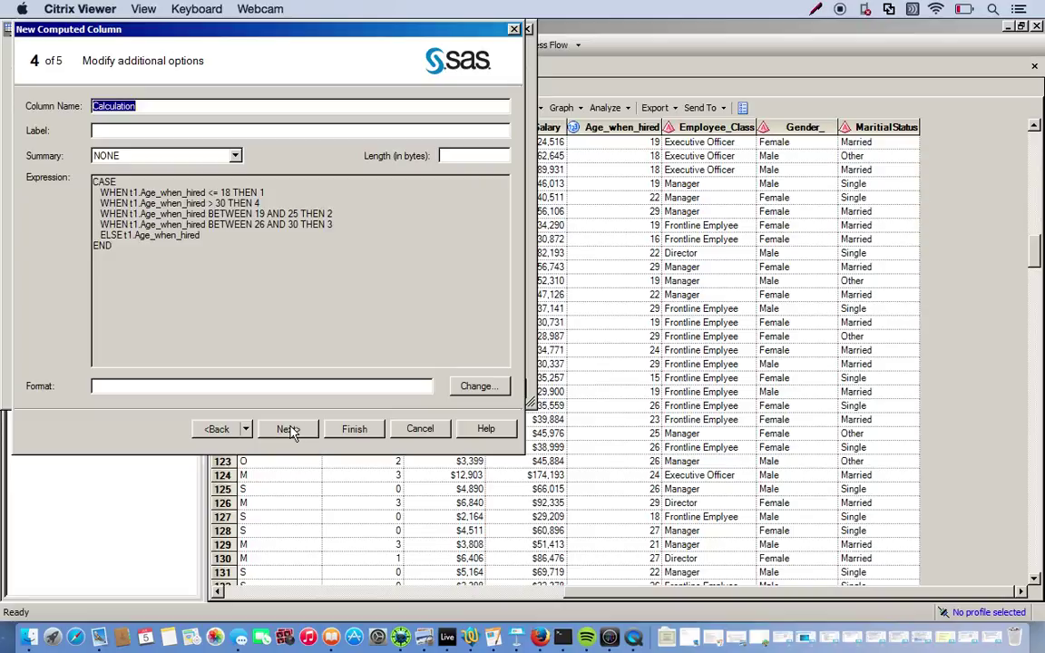
text(age)
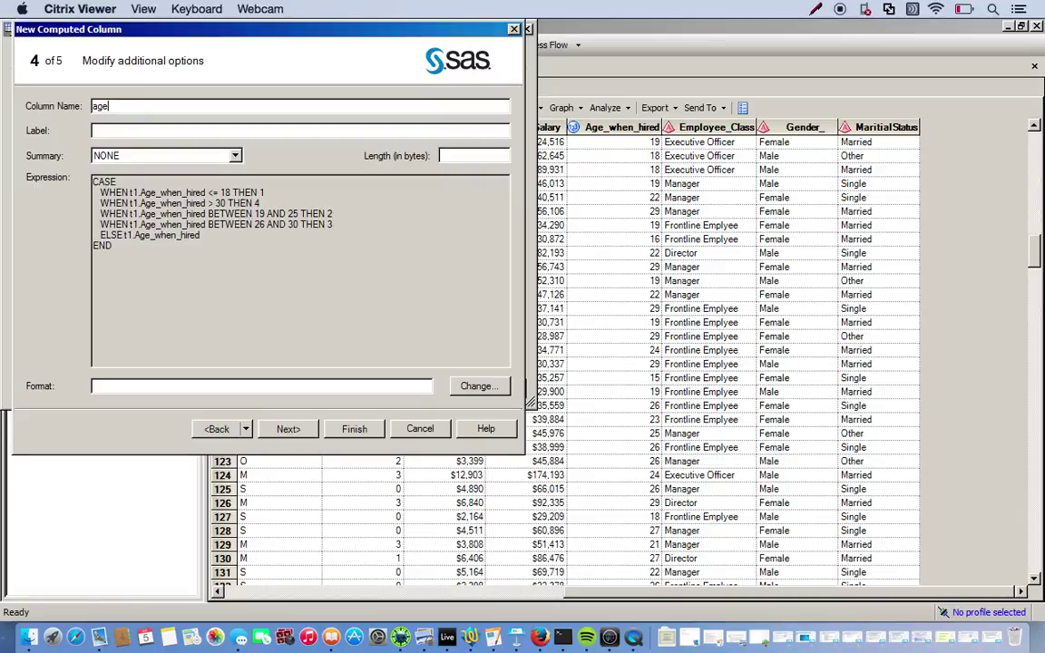
text(_calss)
key(BackSpace)
key(BackSpace)
key(BackSpace)
key(BackSpace)
key(BackSpace)
text(class)
click(292, 431)
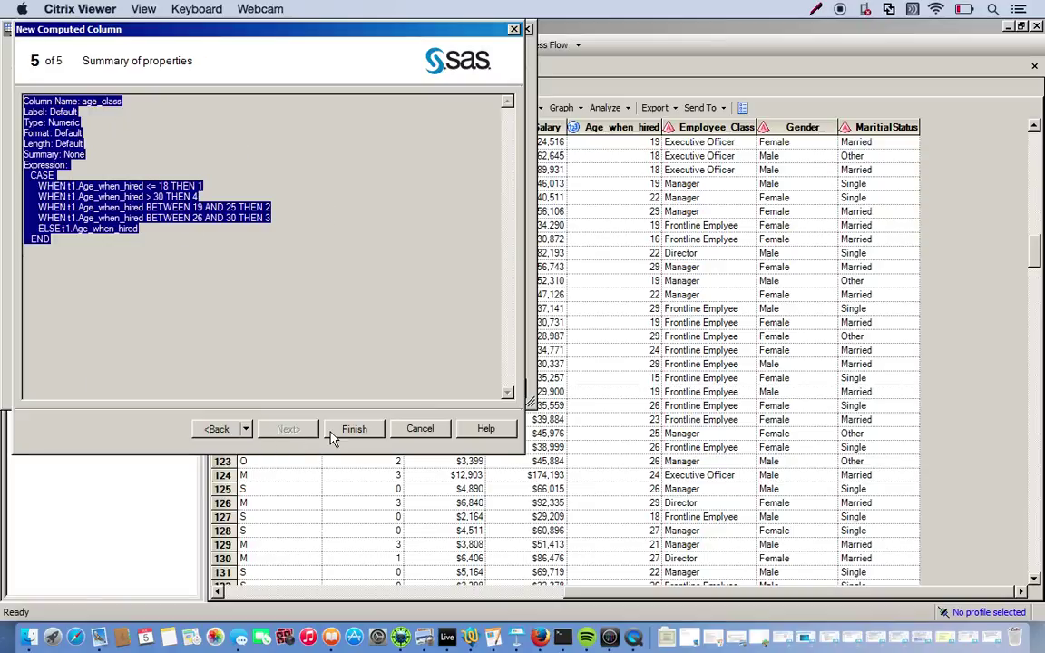
click(352, 430)
click(436, 225)
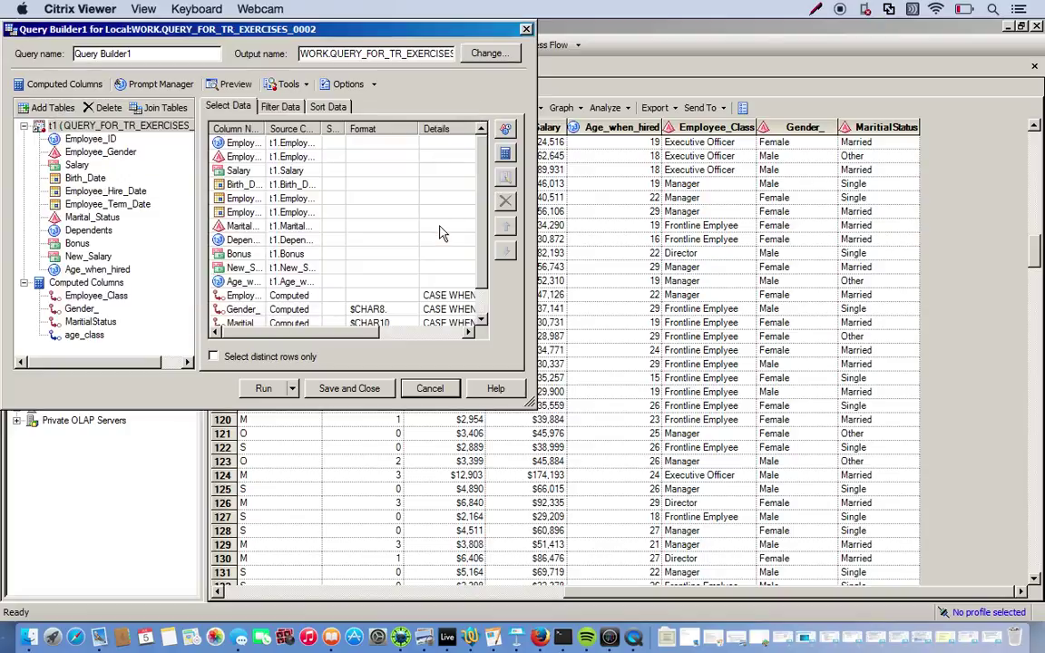
click(265, 391)
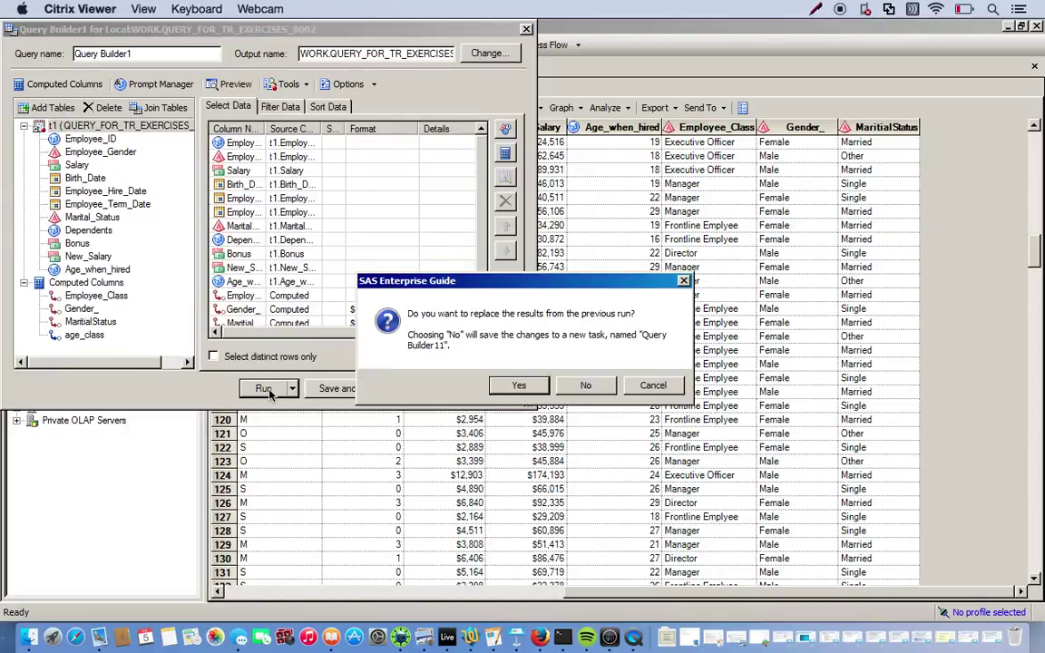
Replace the earlier results and compare age_class values against Age_when_hired in the output
click(524, 385)
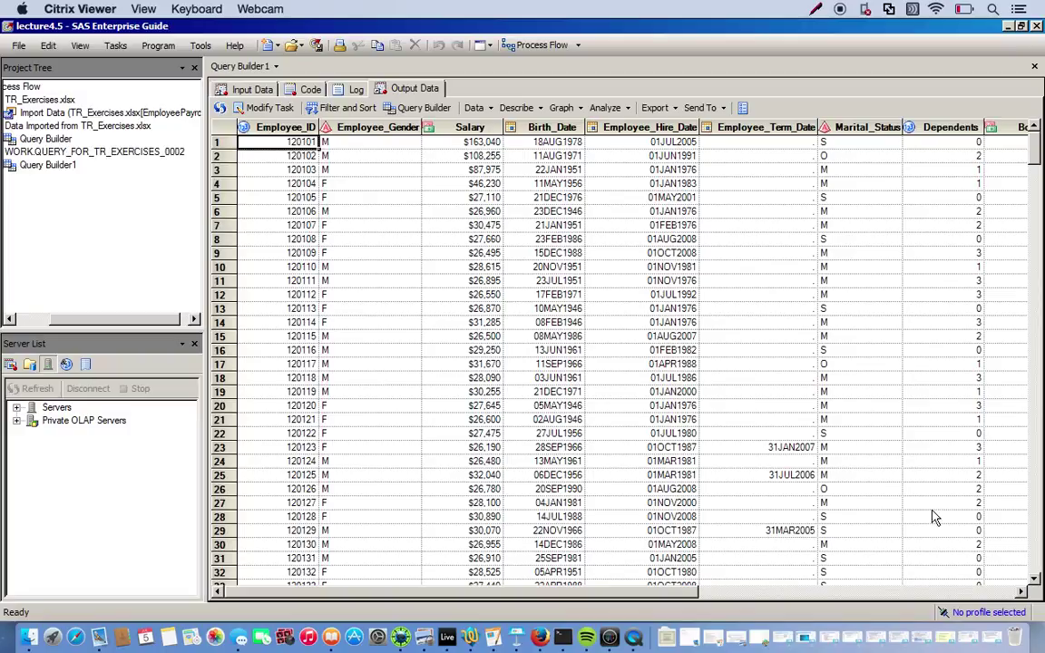
click(973, 593)
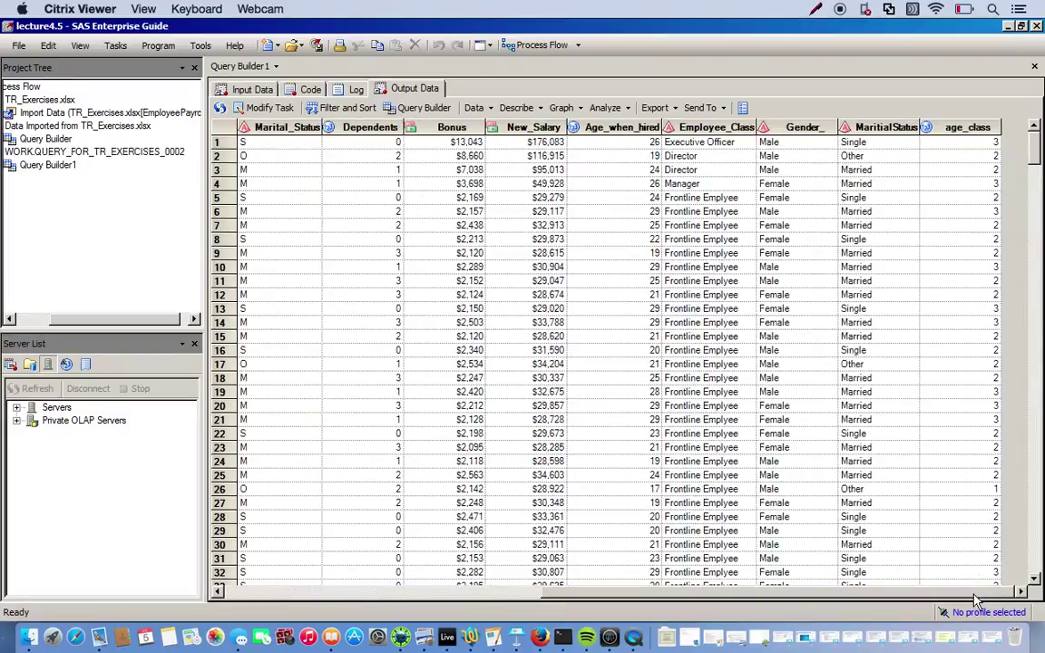
click(623, 143)
click(944, 145)
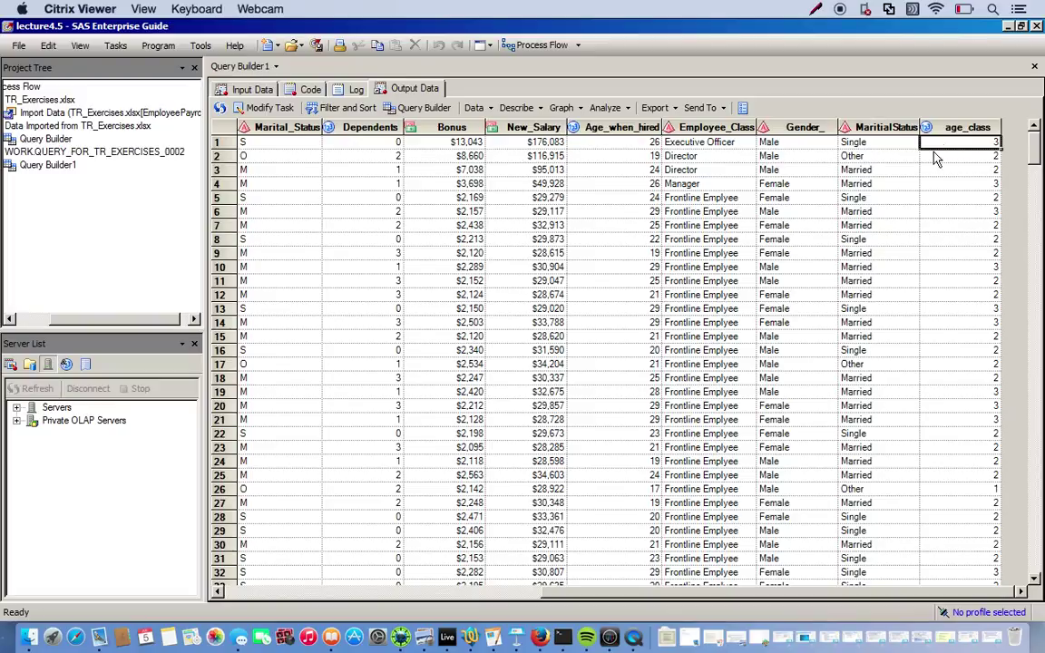
click(635, 156)
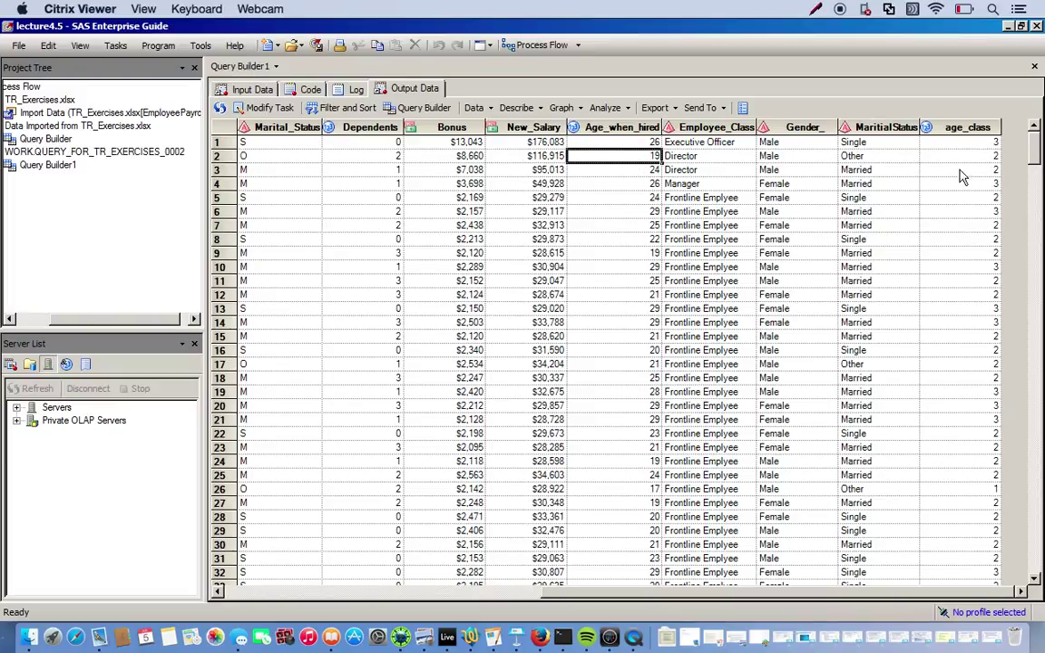
scroll(898, 319, down, 20)
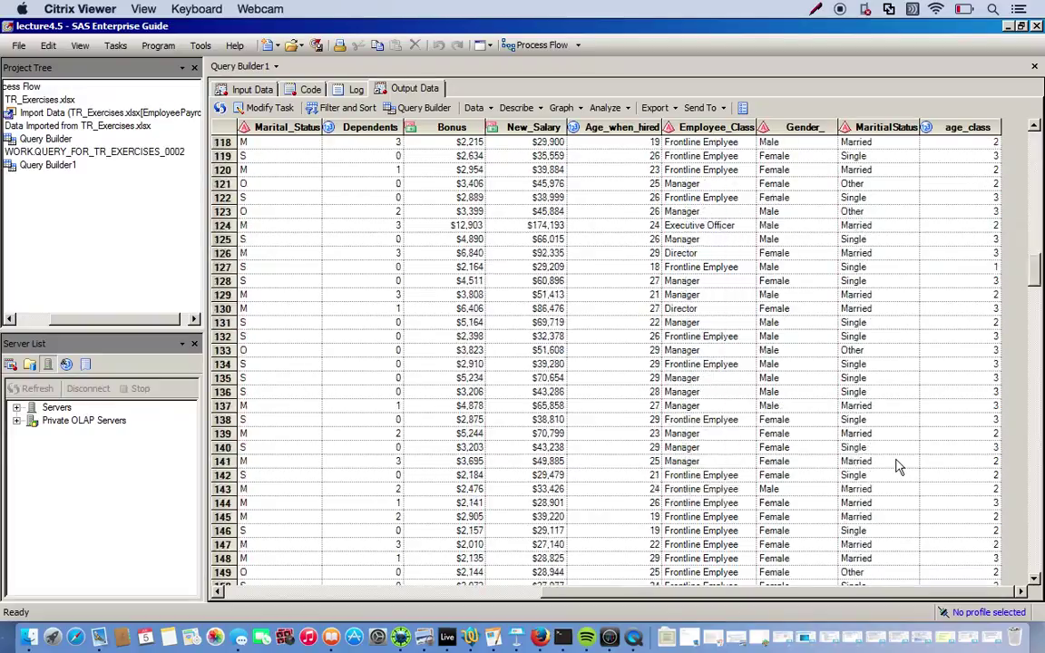
scroll(898, 467, down, 20)
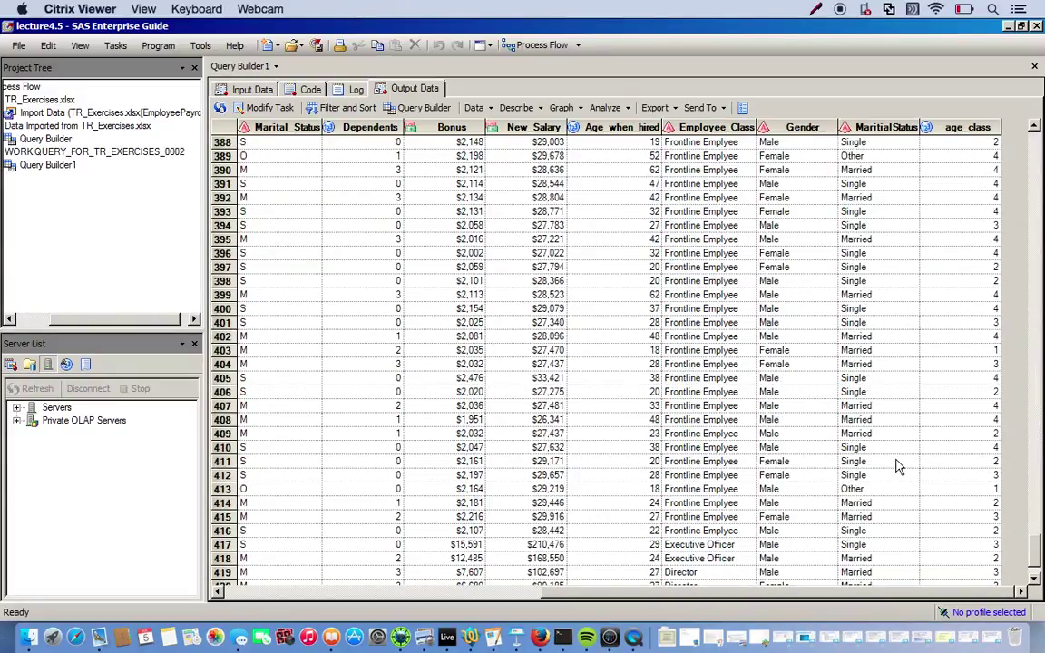